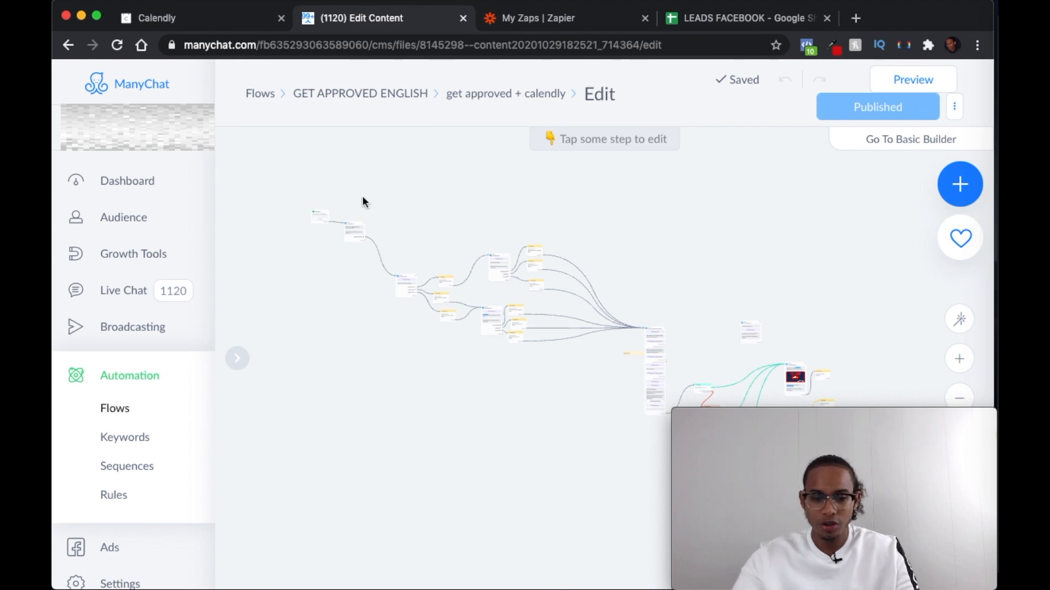
Examine the opening Send Message step with its voucher text and REDEEM VOUCHER button at the start of the flow
scroll(356, 199, "up", 2)
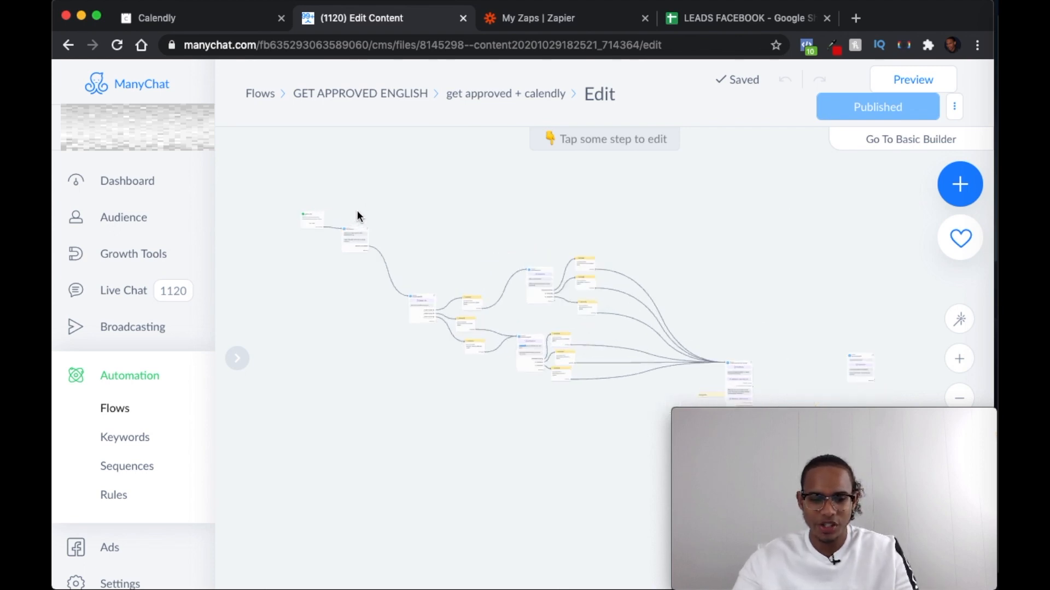
scroll(348, 219, "up", 5)
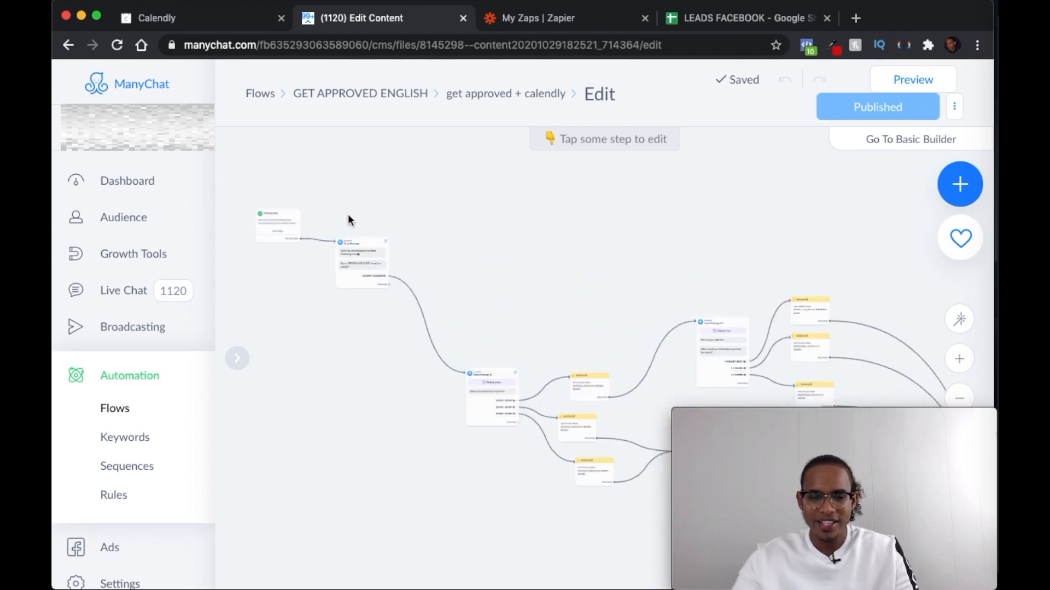
left_click_drag(372, 228, 438, 166)
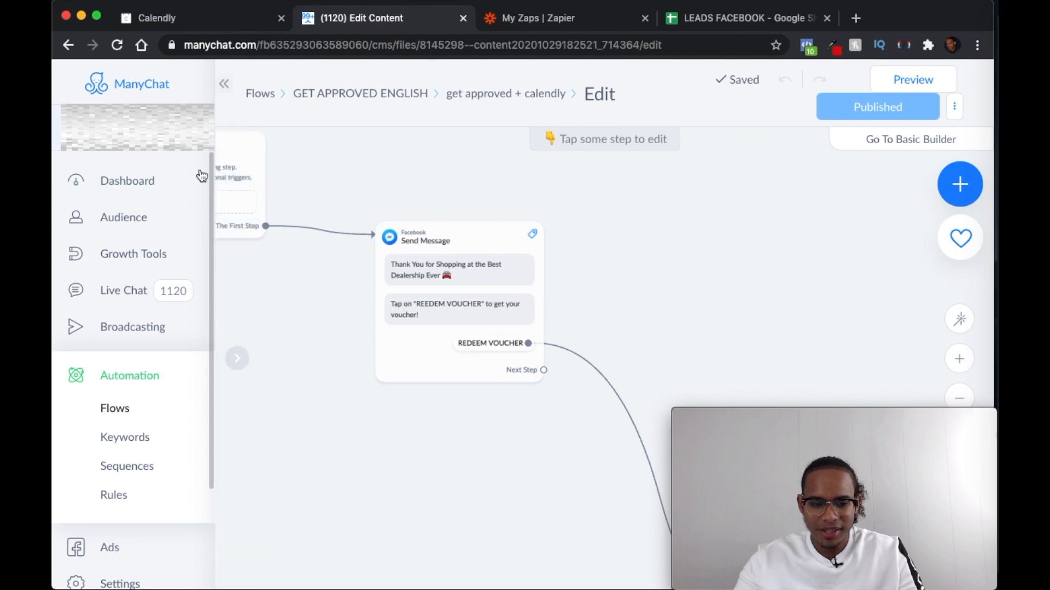
scroll(366, 204, "up", 3)
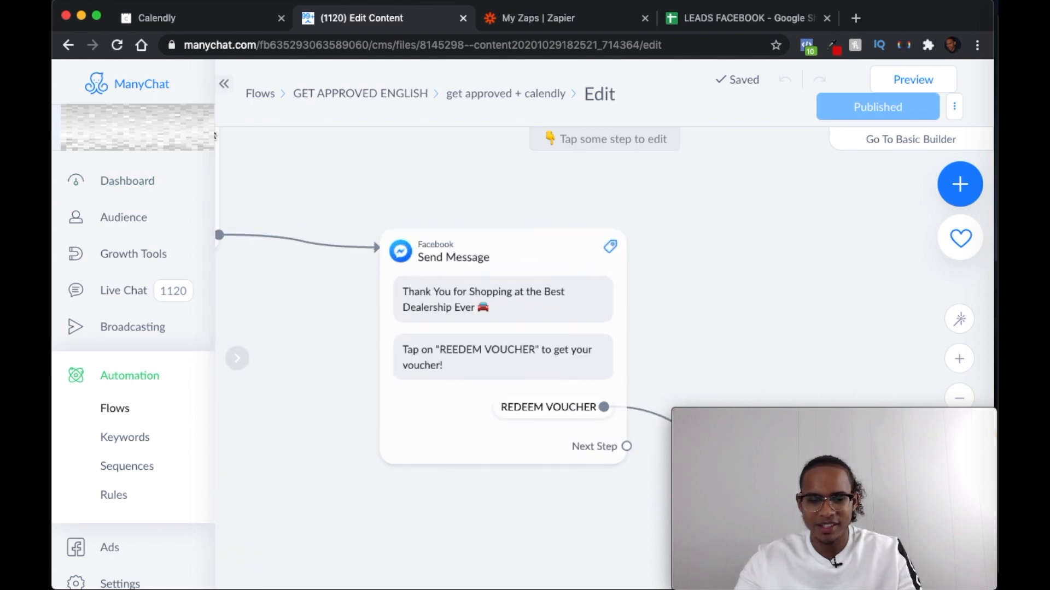
left_click_drag(536, 190, 467, 147)
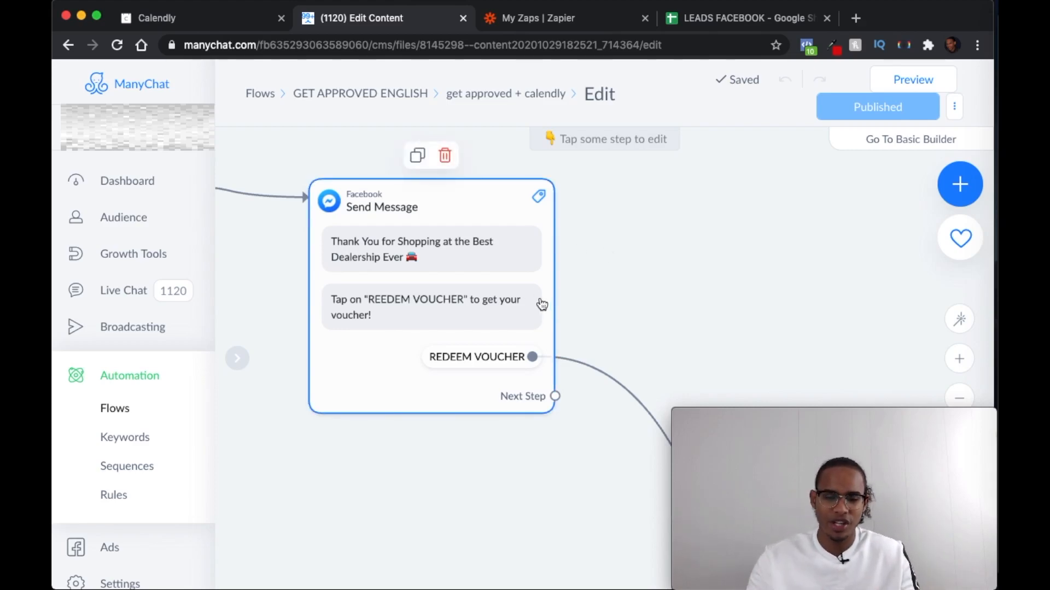
left_click_drag(646, 268, 689, 249)
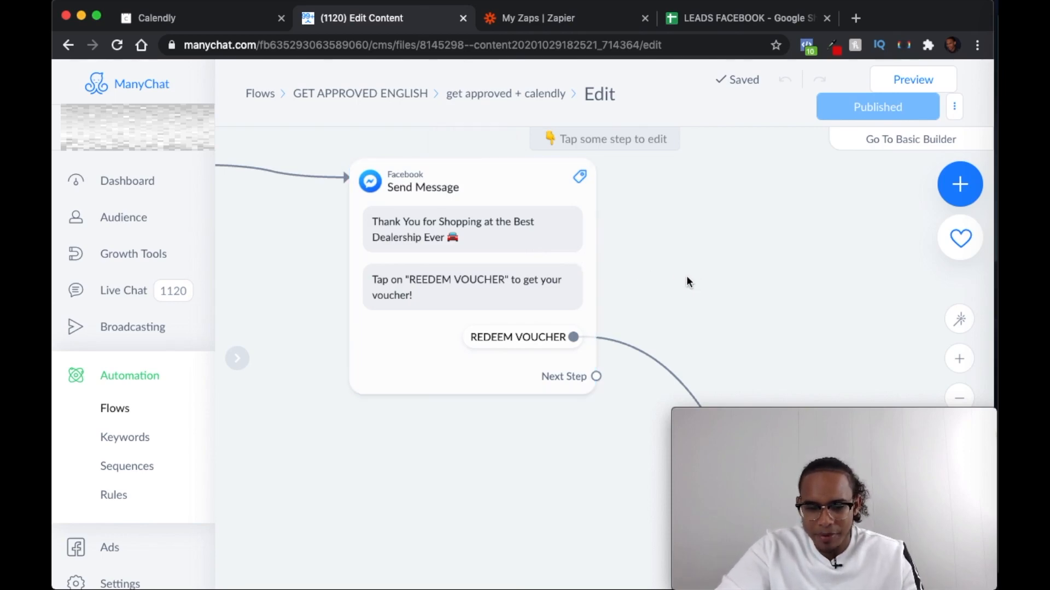
Follow the REDEEM VOUCHER connection to Send Message #2 and review its down payment question and answer options
scroll(742, 299, "down", 10)
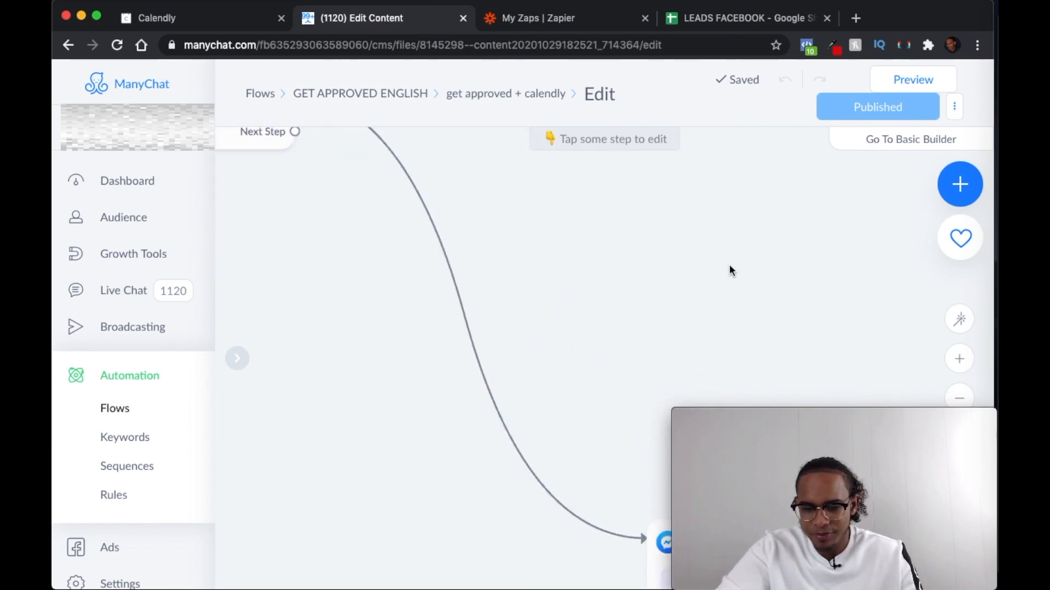
scroll(647, 244, "up", 10)
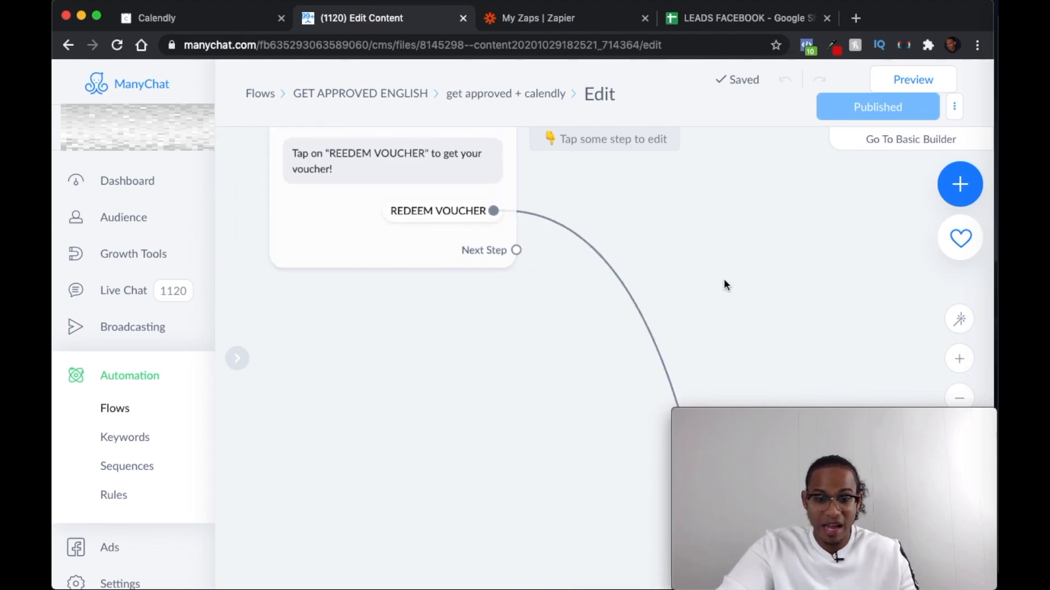
scroll(723, 278, "down", 10)
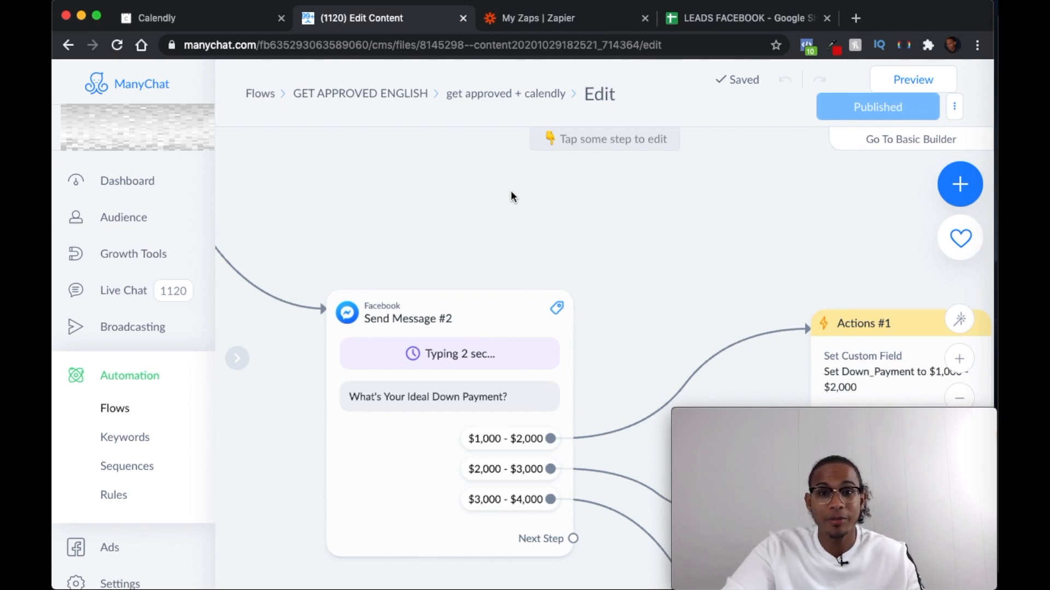
left_click_drag(569, 188, 522, 151)
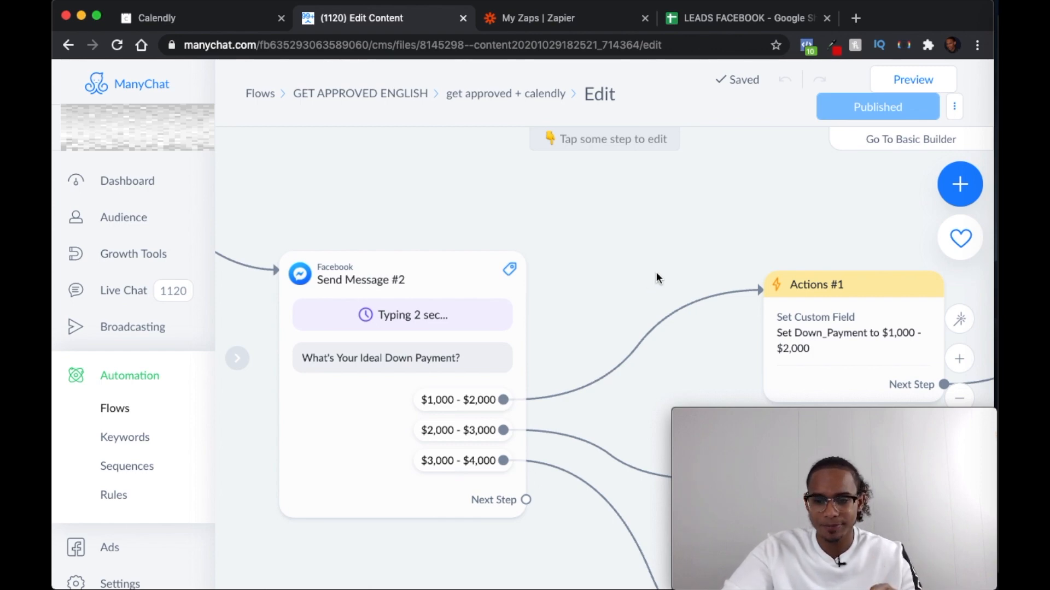
Follow the down payment branches to Send Message #7 and review its question about when the customer would purchase the vehicle
left_click_drag(687, 291, 562, 226)
scroll(562, 227, "down", 5)
left_click_drag(747, 281, 516, 300)
scroll(466, 354, "up", 5)
left_click_drag(509, 350, 462, 186)
scroll(454, 314, "up", 5)
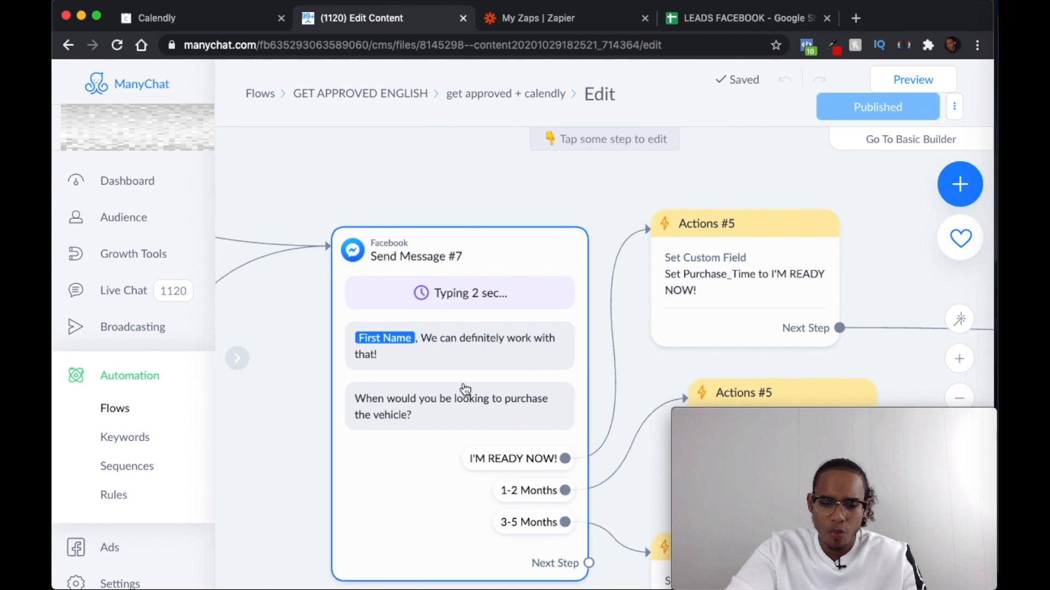
mouse_move(443, 415)
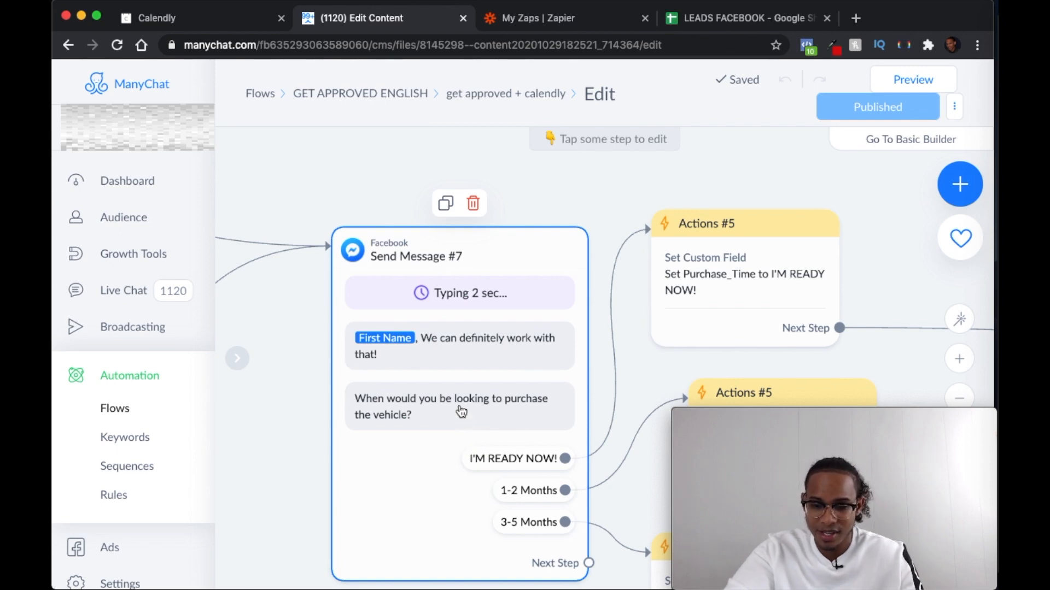
Trace the purchase time branches to the schedule appointment message and examine its vehicle and phone number questions
scroll(461, 412, "down", 5)
left_click_drag(703, 253, 382, 215)
left_click_drag(585, 268, 274, 219)
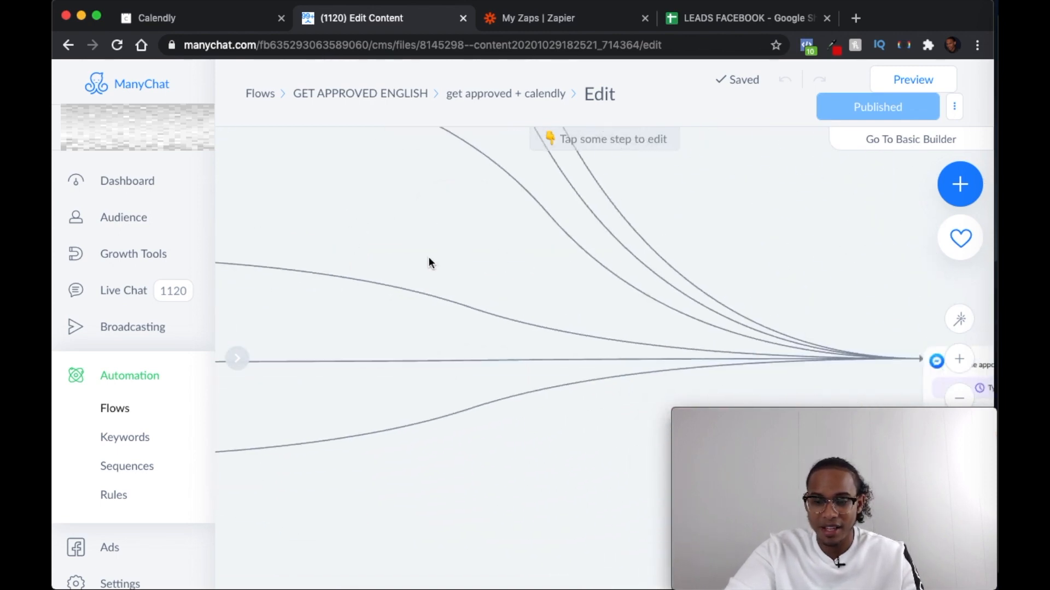
left_click_drag(429, 258, 186, 213)
left_click_drag(600, 250, 427, 195)
scroll(427, 195, "up", 5)
left_click_drag(553, 195, 367, 149)
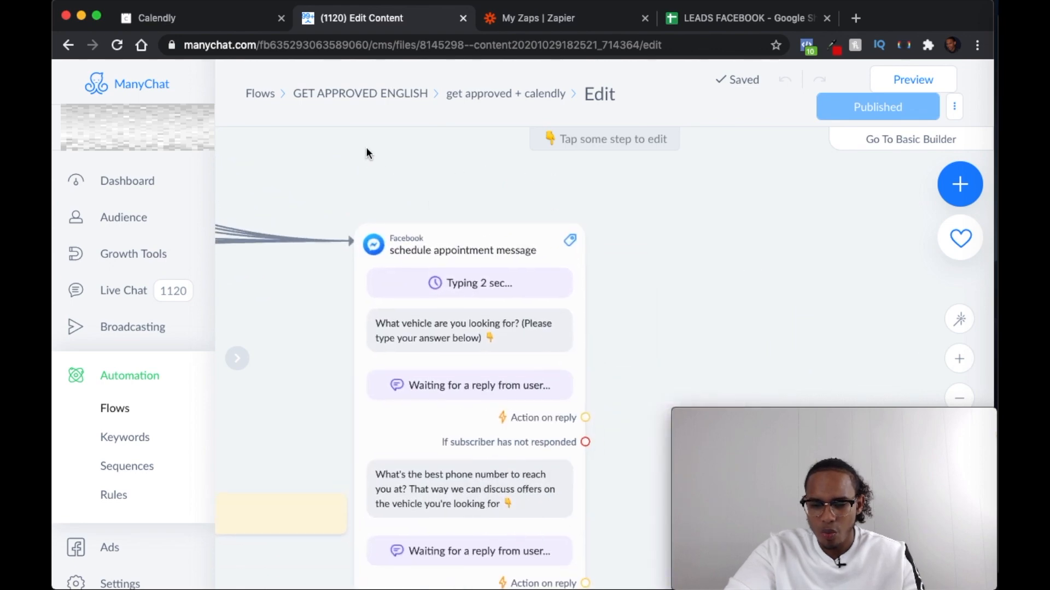
scroll(647, 316, "up", 1)
left_click_drag(634, 349, 681, 266)
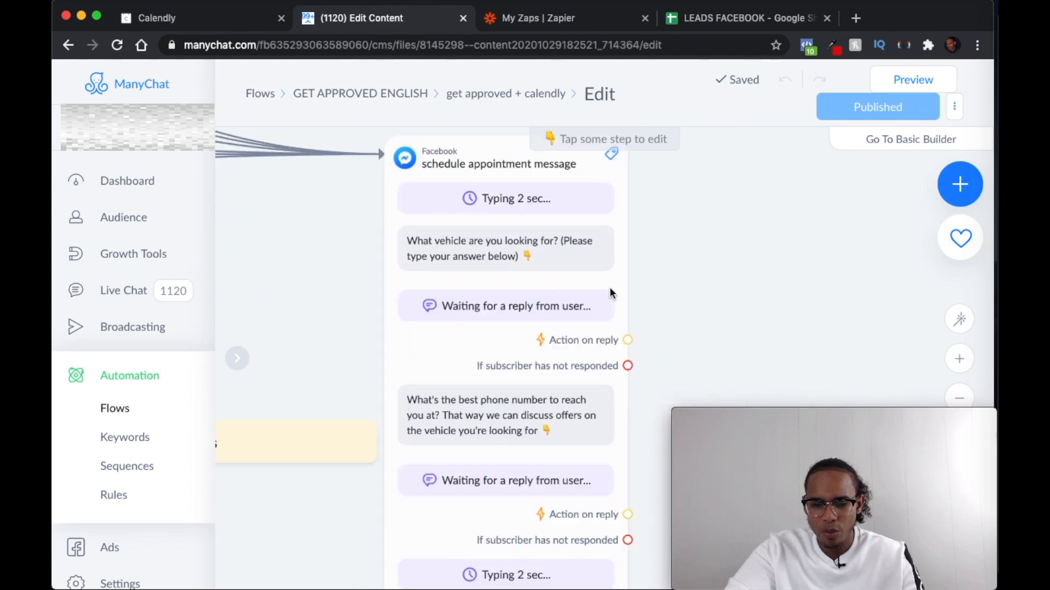
Open the schedule appointment message and review its vehicle, phone number and email questions through to the Schedule Appointment button
left_click(568, 310)
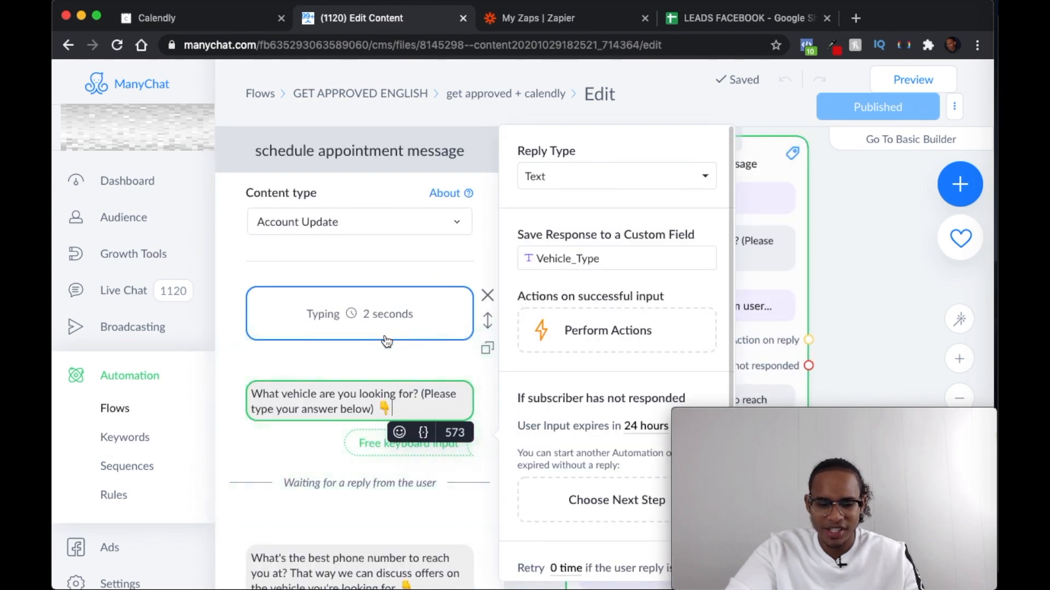
left_click(363, 257)
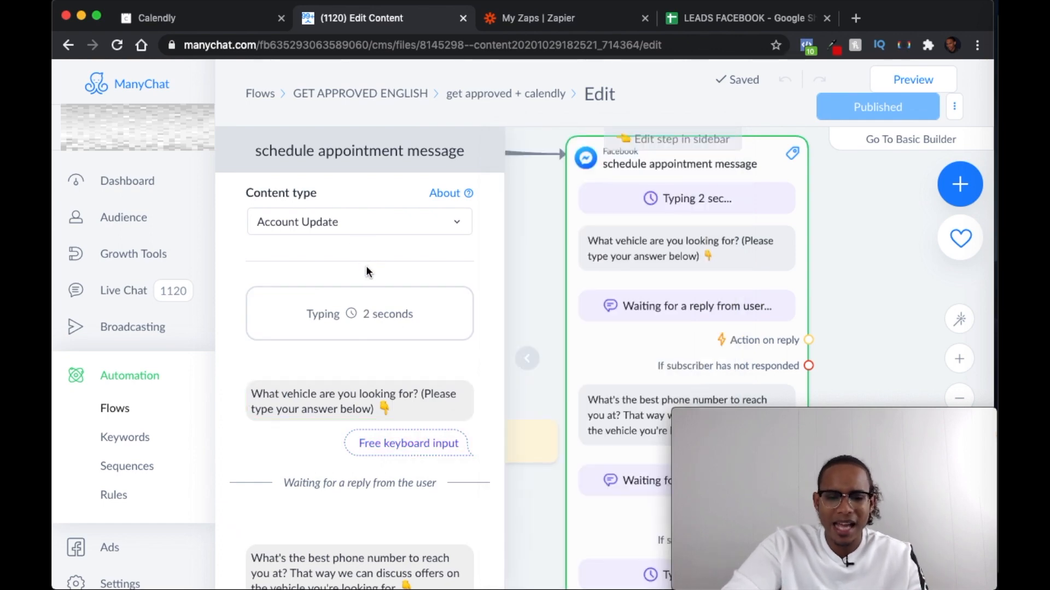
scroll(388, 355, "down", 1)
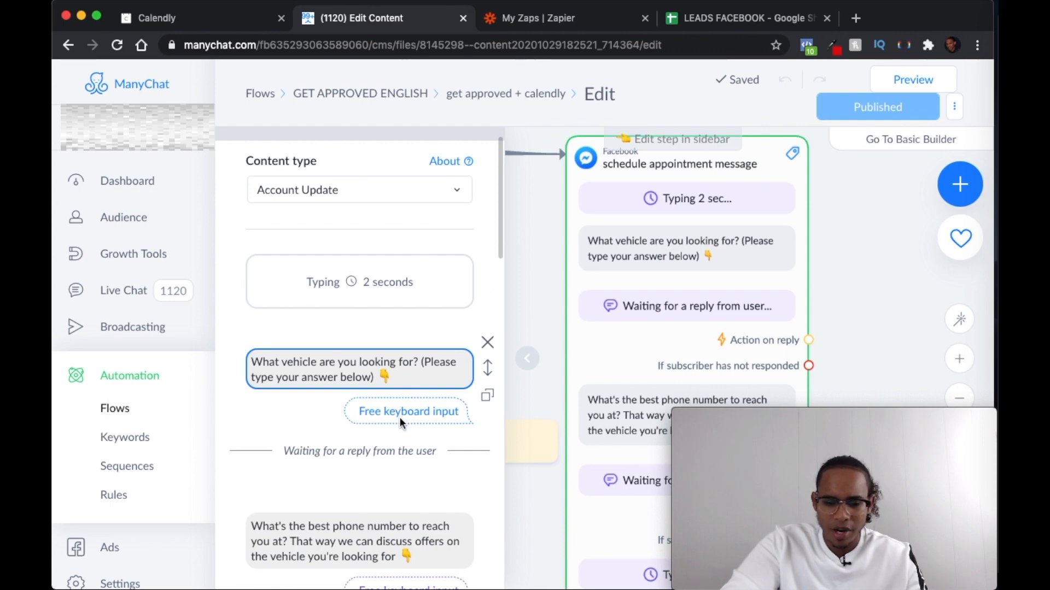
scroll(402, 415, "down", 4)
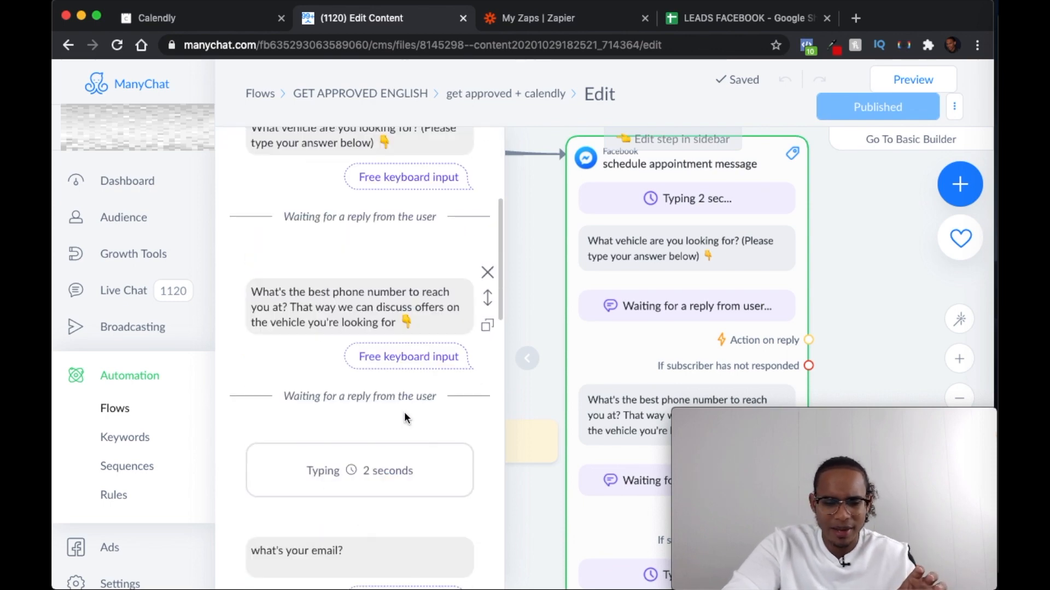
left_click(304, 327)
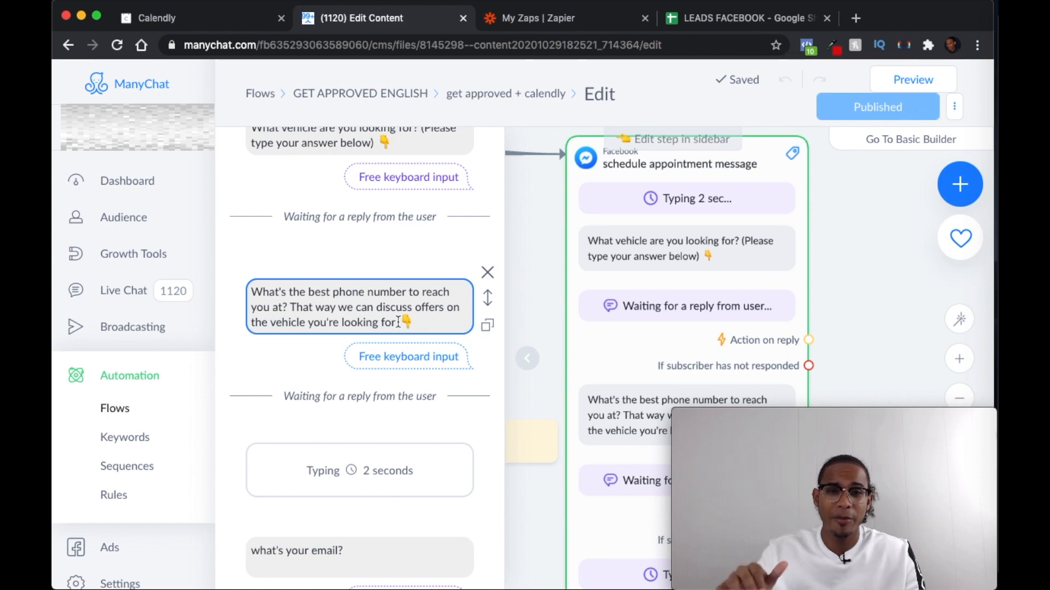
scroll(380, 312, "down", 2)
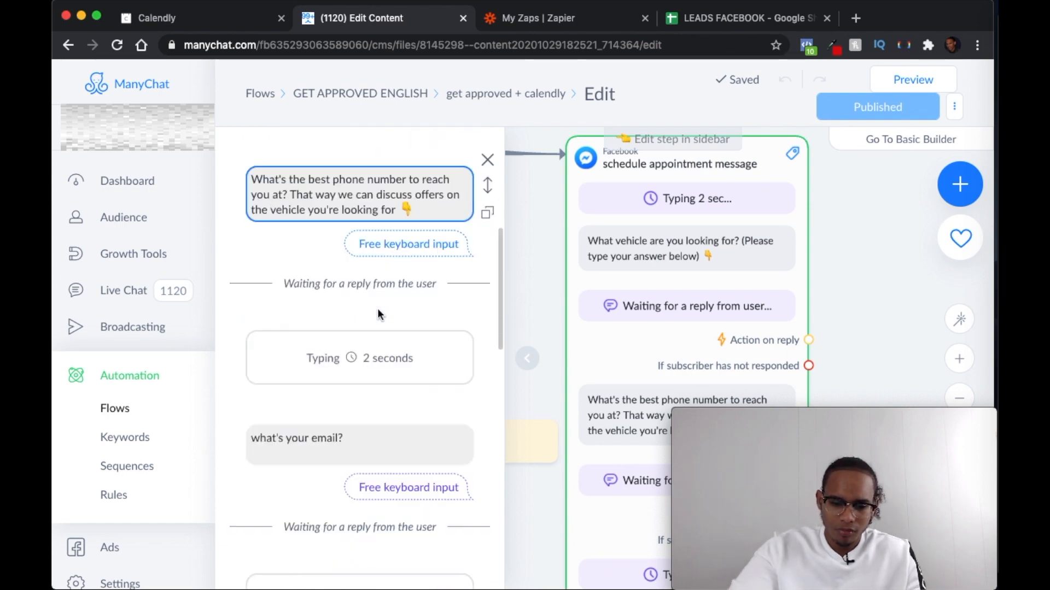
left_click(382, 444)
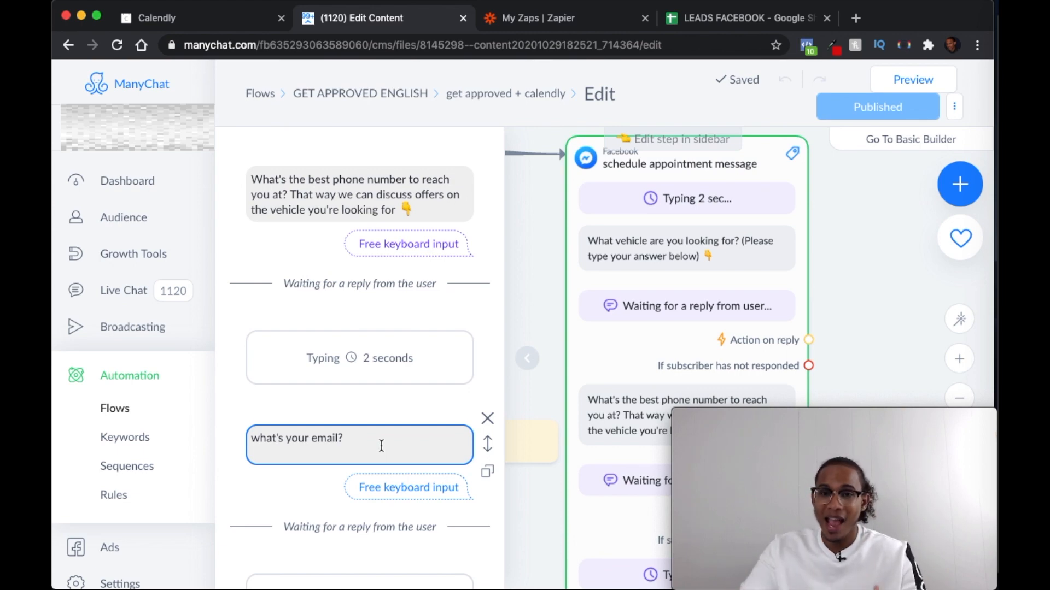
scroll(381, 446, "down", 4)
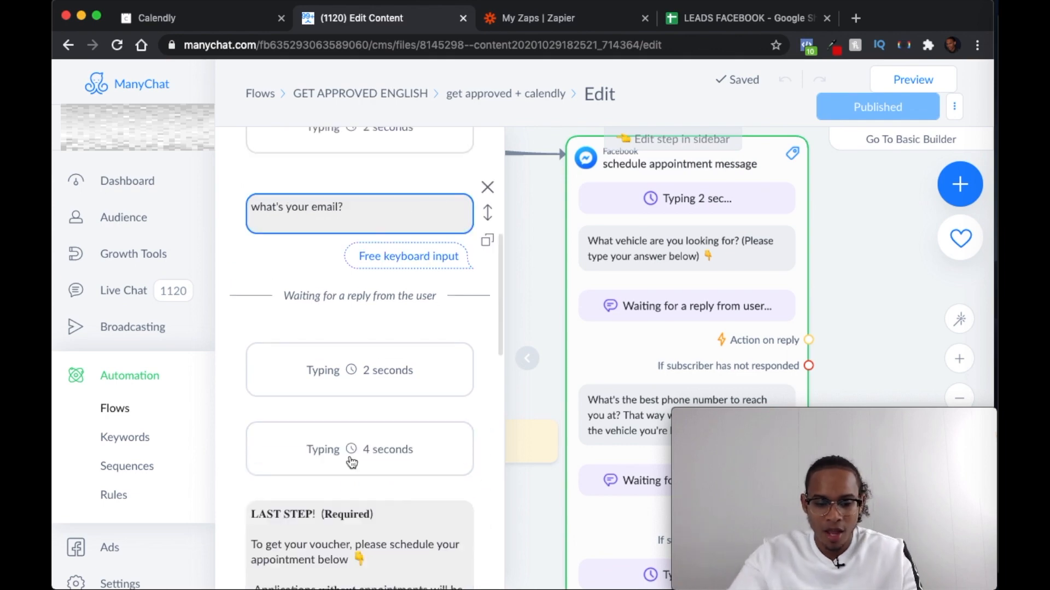
scroll(307, 405, "down", 1)
scroll(312, 392, "down", 2)
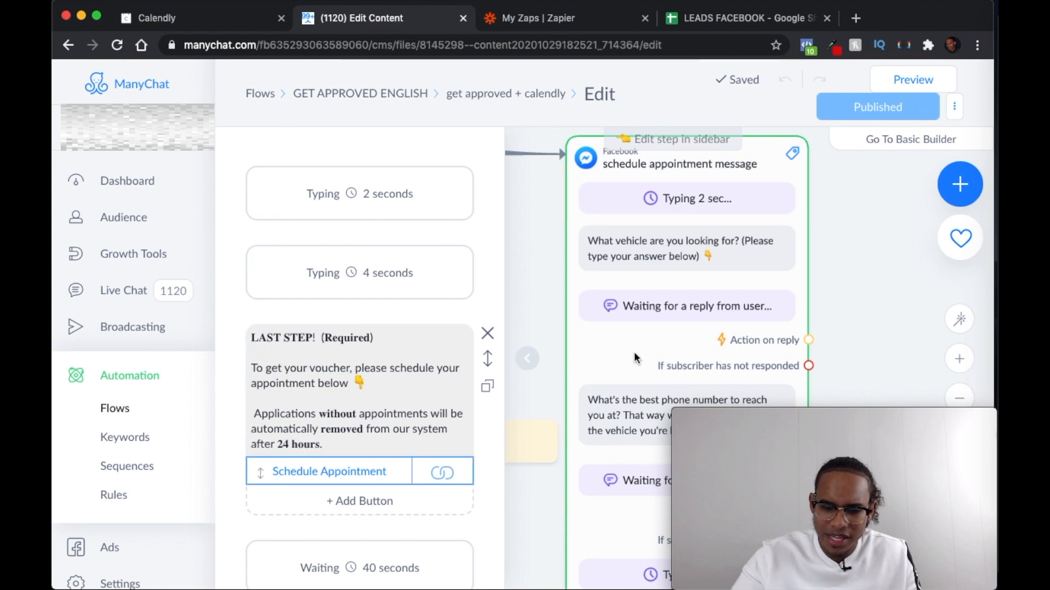
Leave the schedule appointment message, open Send Message #5 and review its voucher image and appointment information text
left_click(876, 297)
scroll(457, 298, "down", 5)
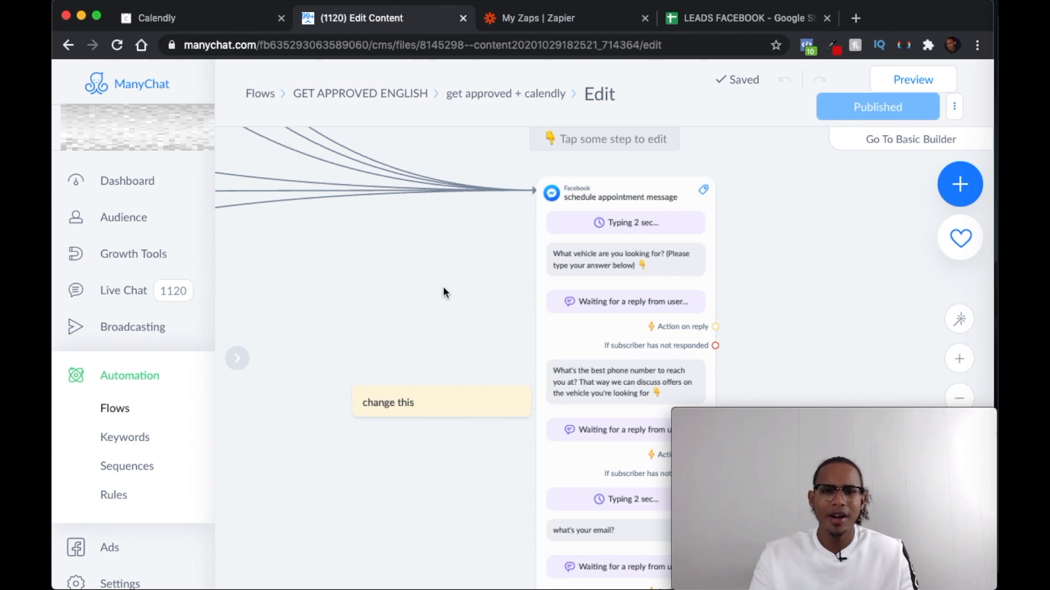
left_click_drag(723, 269, 341, 149)
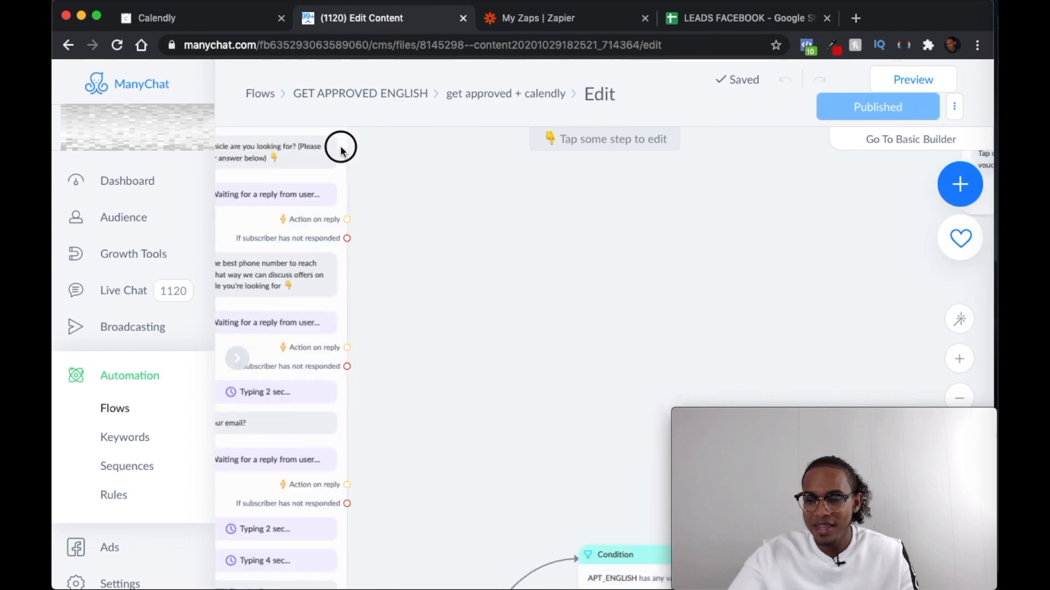
left_click_drag(453, 226, 189, 160)
left_click_drag(607, 268, 370, 198)
scroll(645, 309, "up", 3)
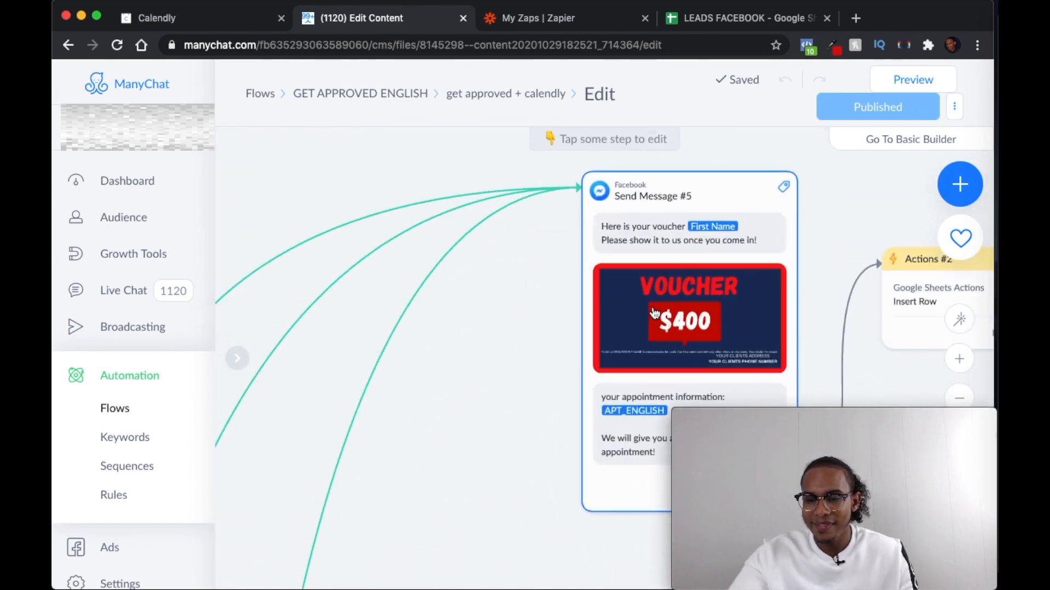
left_click_drag(509, 276, 370, 258)
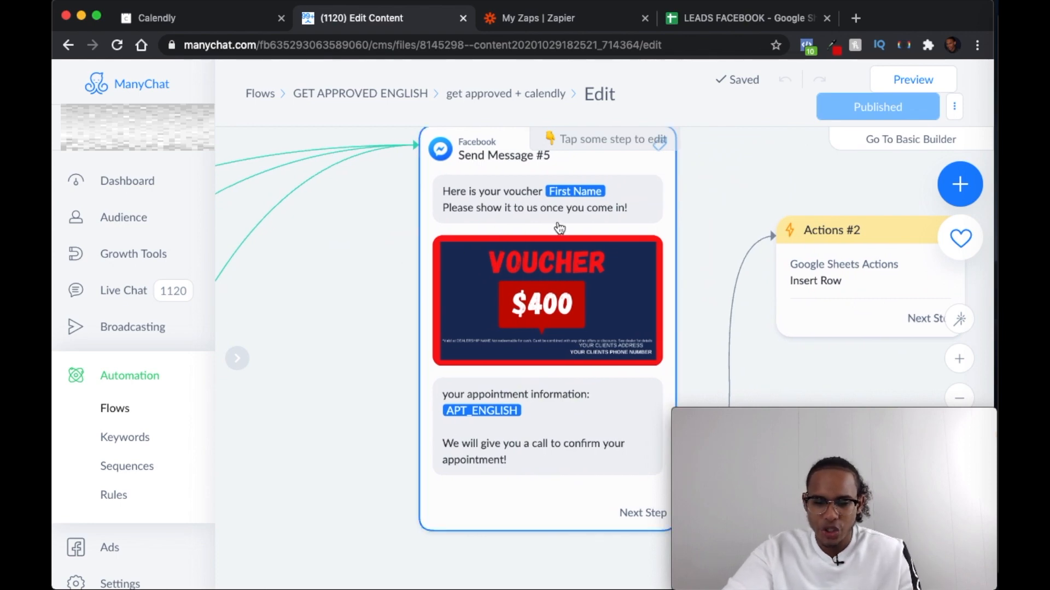
left_click(605, 258)
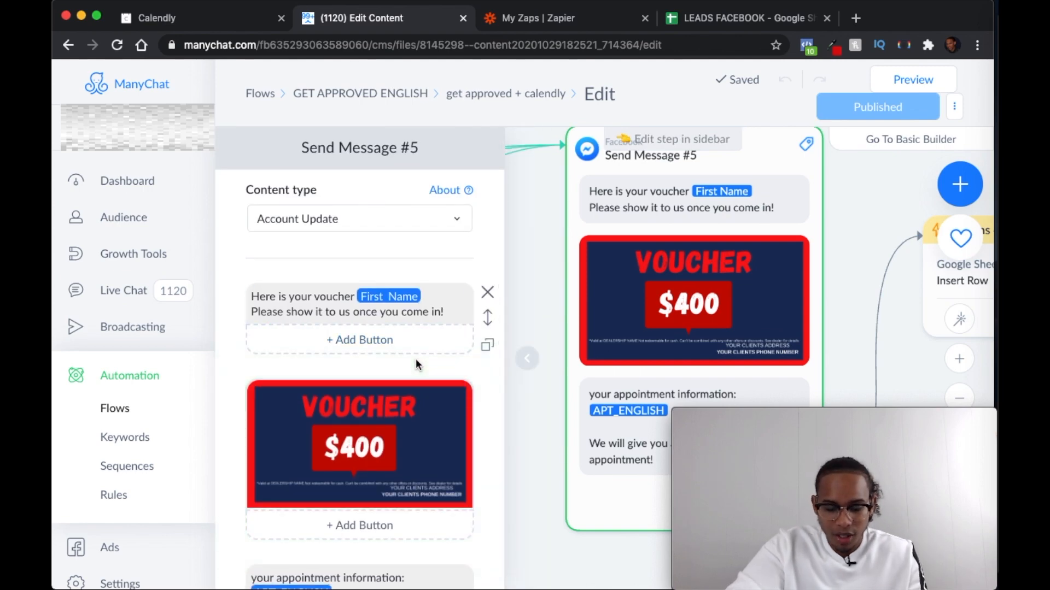
scroll(311, 438, "down", 1)
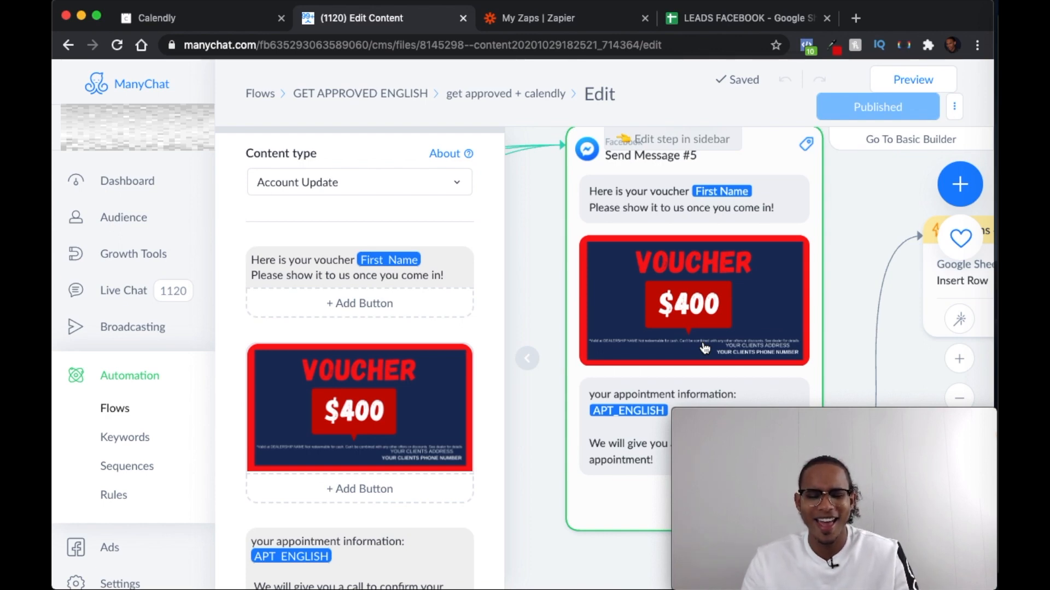
scroll(487, 396, "down", 4)
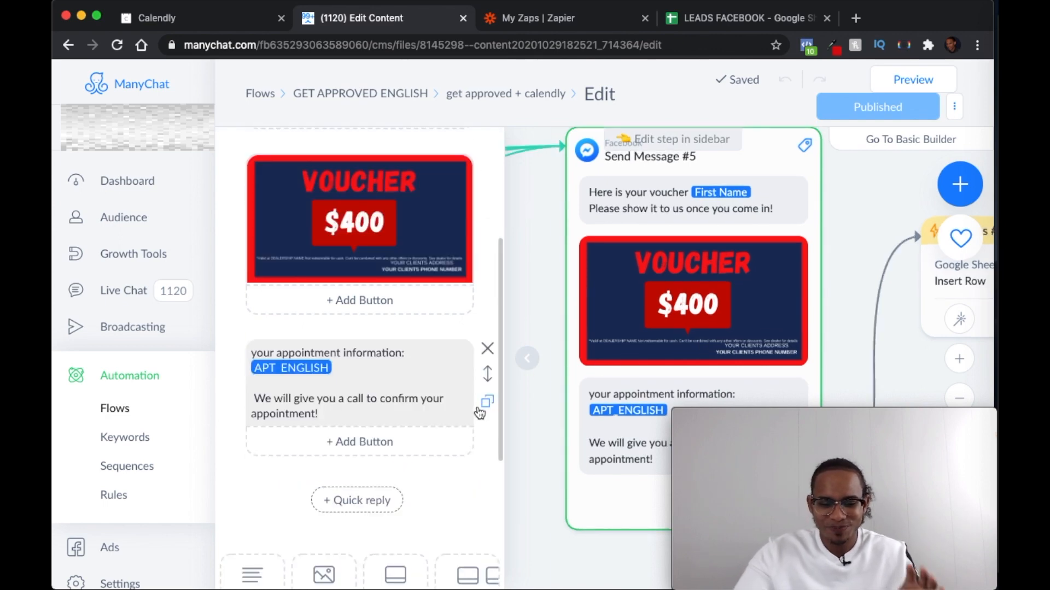
left_click(335, 368)
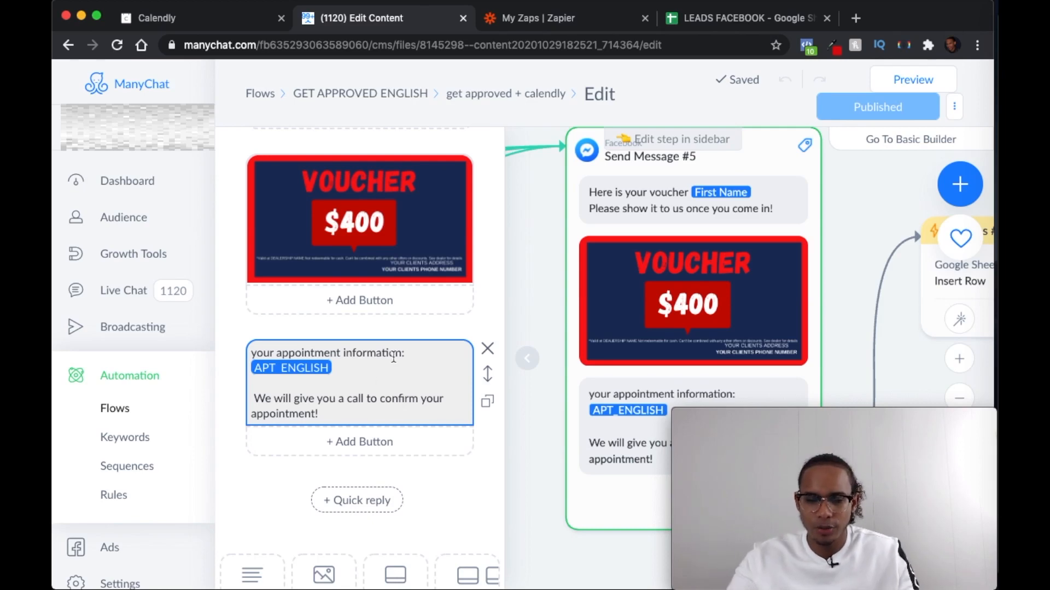
Trace the flow back from the voucher message through the schedule appointment message to the purchase time questions
left_click_drag(864, 195, 594, 177)
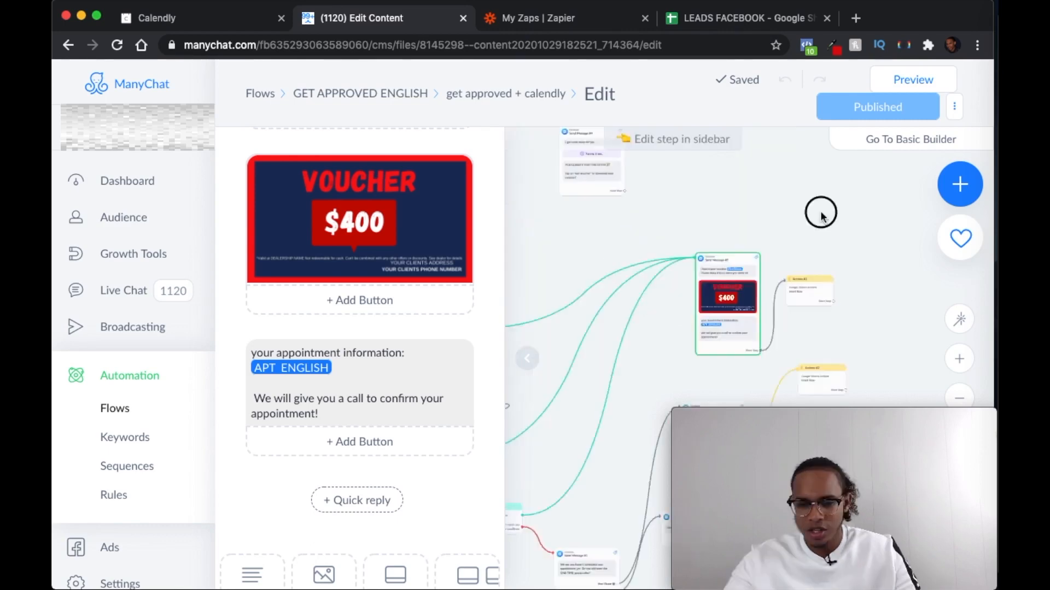
left_click_drag(820, 214, 880, 224)
left_click_drag(593, 242, 782, 241)
left_click_drag(656, 244, 861, 303)
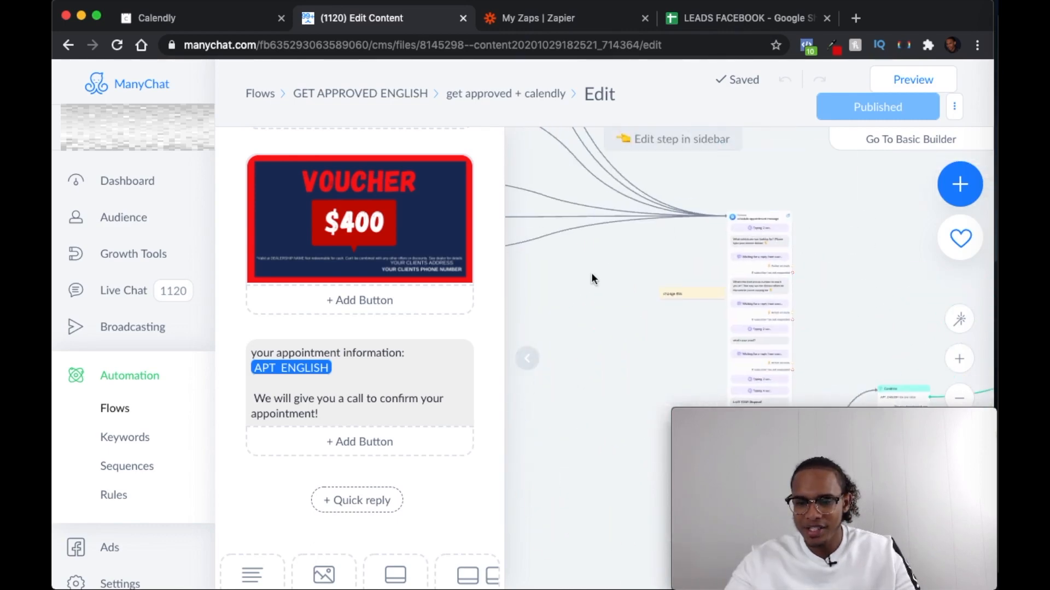
left_click_drag(591, 272, 763, 302)
left_click_drag(680, 200, 801, 281)
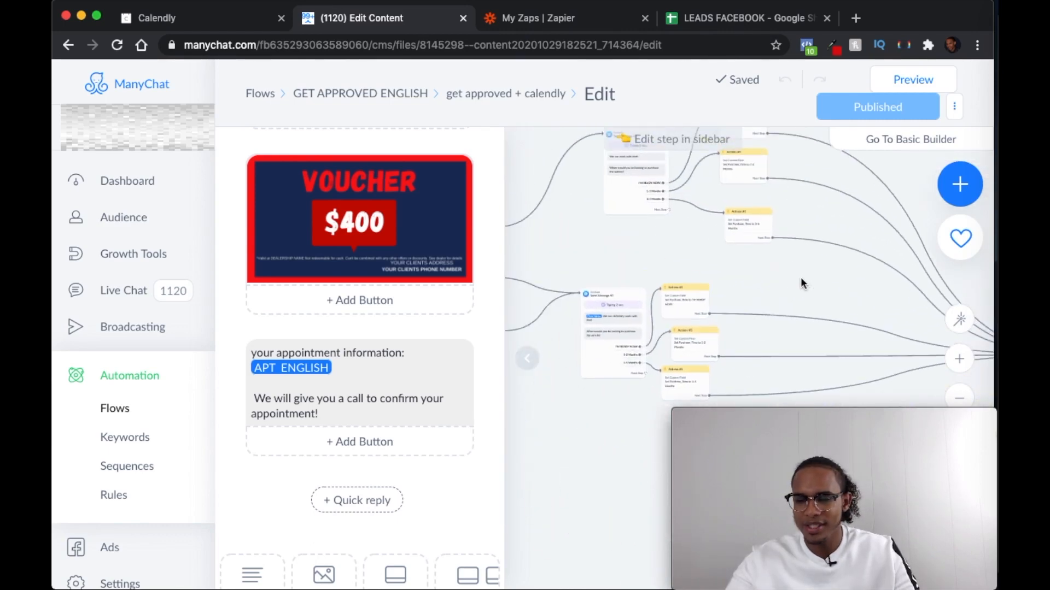
Trace the flow back to the opening voucher message and the down payment question, and start a preview of the flow
left_click_drag(649, 246, 858, 290)
left_click_drag(725, 211, 955, 276)
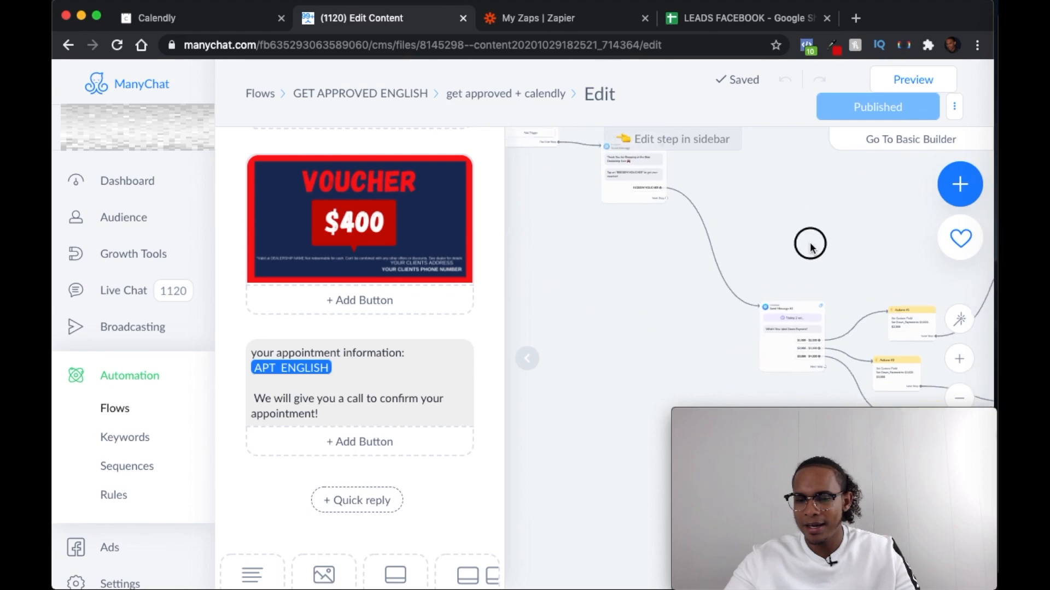
left_click_drag(810, 246, 733, 188)
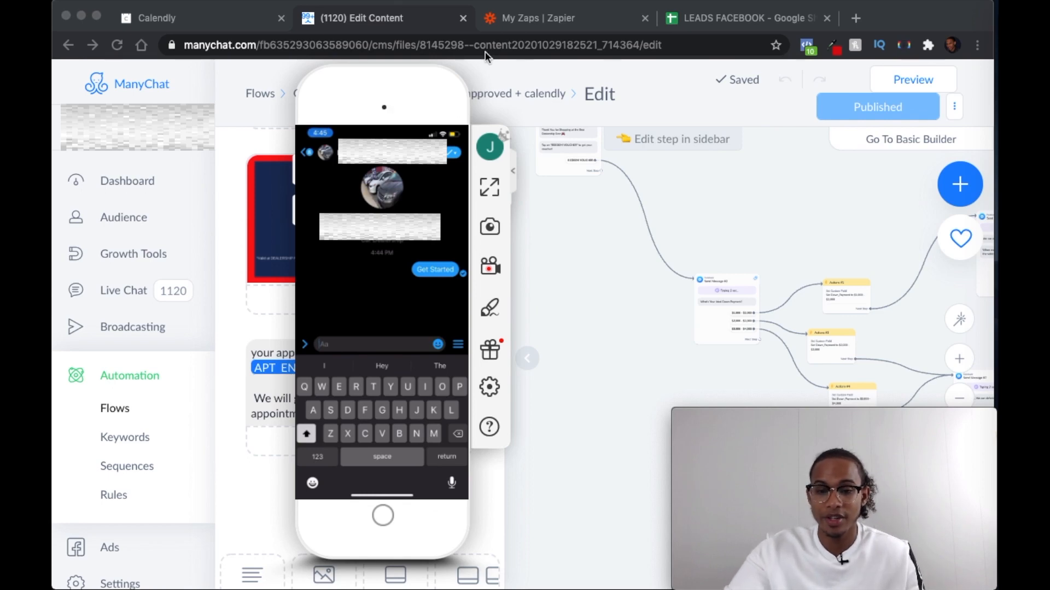
left_click(900, 83)
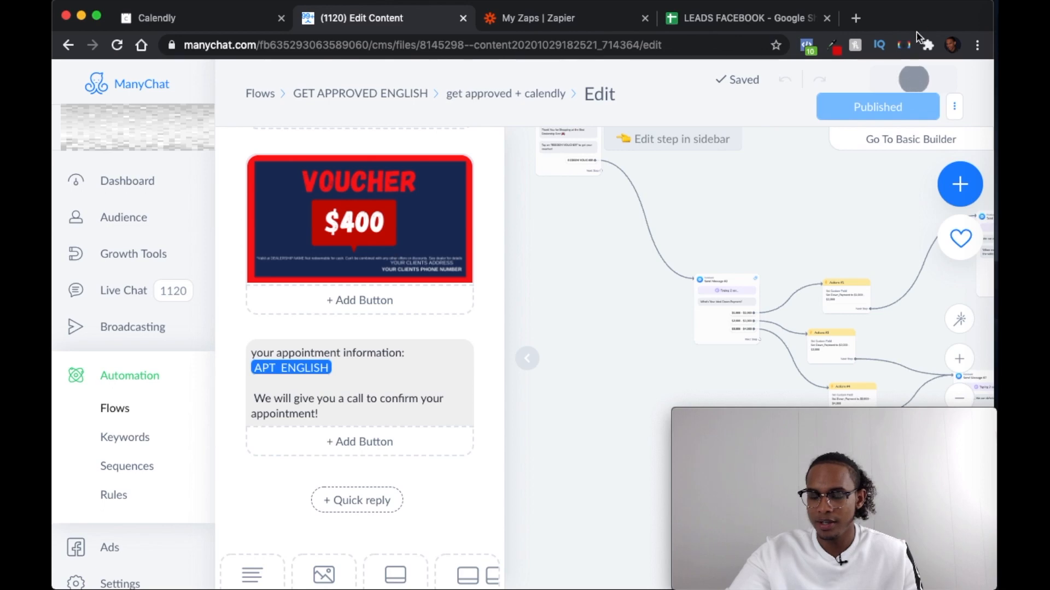
left_click(968, 399)
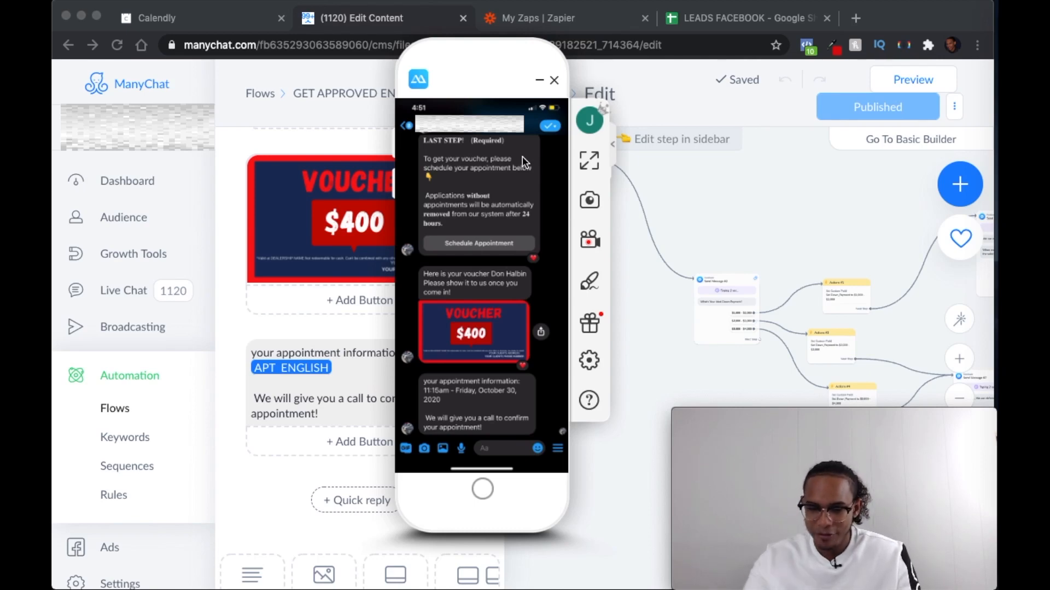
Exit the phone mirroring program and check the lead's row in the LEADS FACEBOOK spreadsheet
left_click(554, 80)
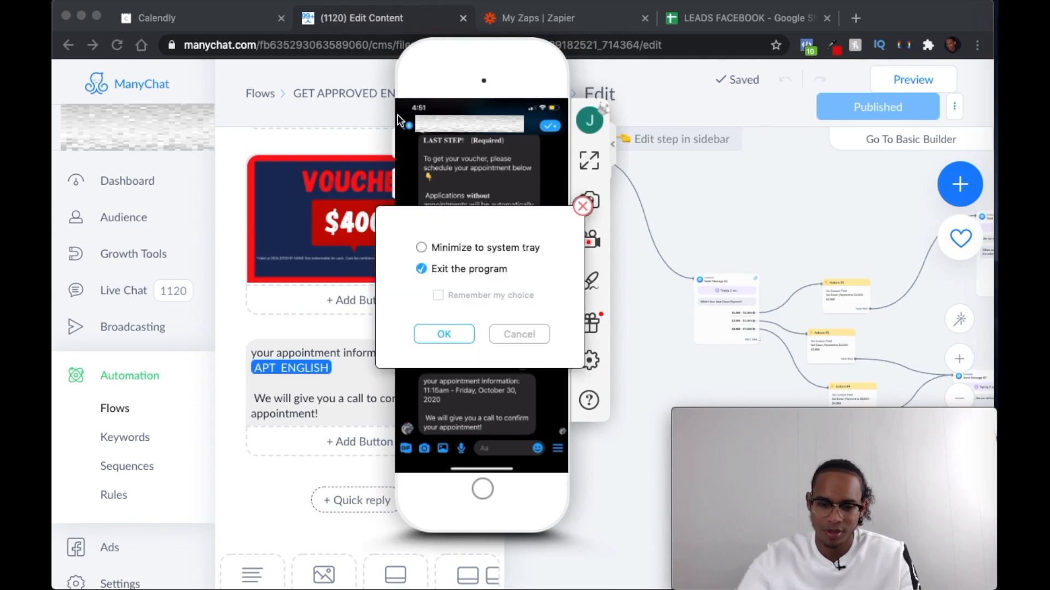
left_click(449, 332)
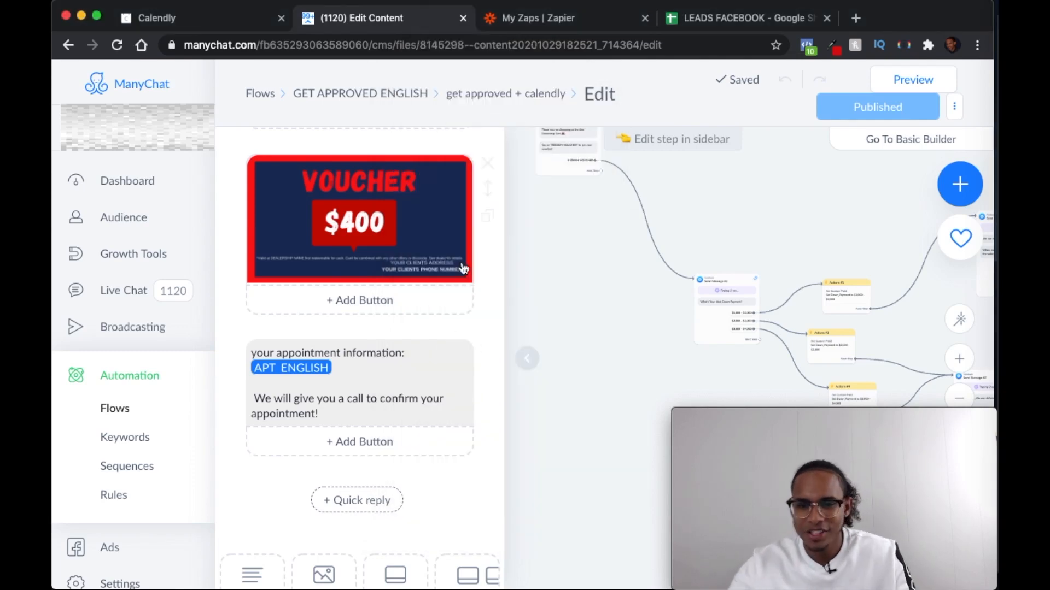
left_click(701, 27)
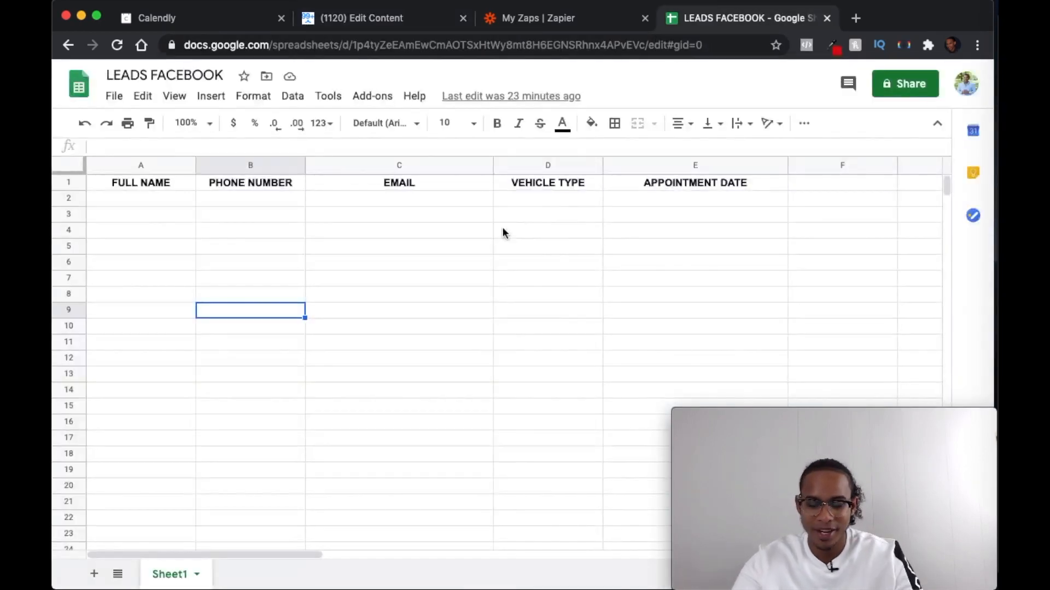
left_click(410, 282)
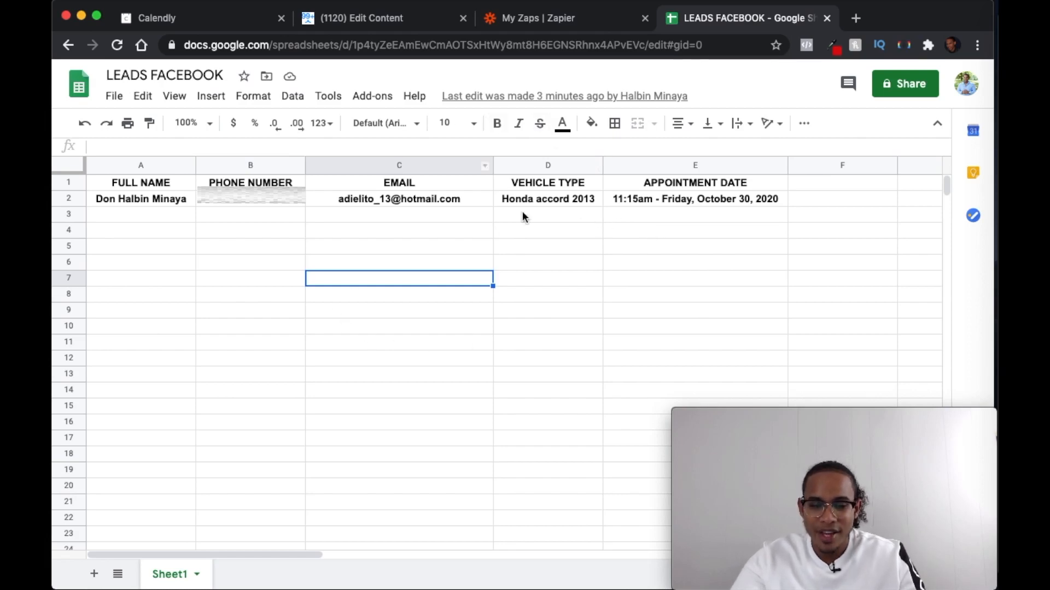
Return to the ManyChat flow and trace the down payment branches from Send Message #2 to the purchase time questions
left_click(392, 22)
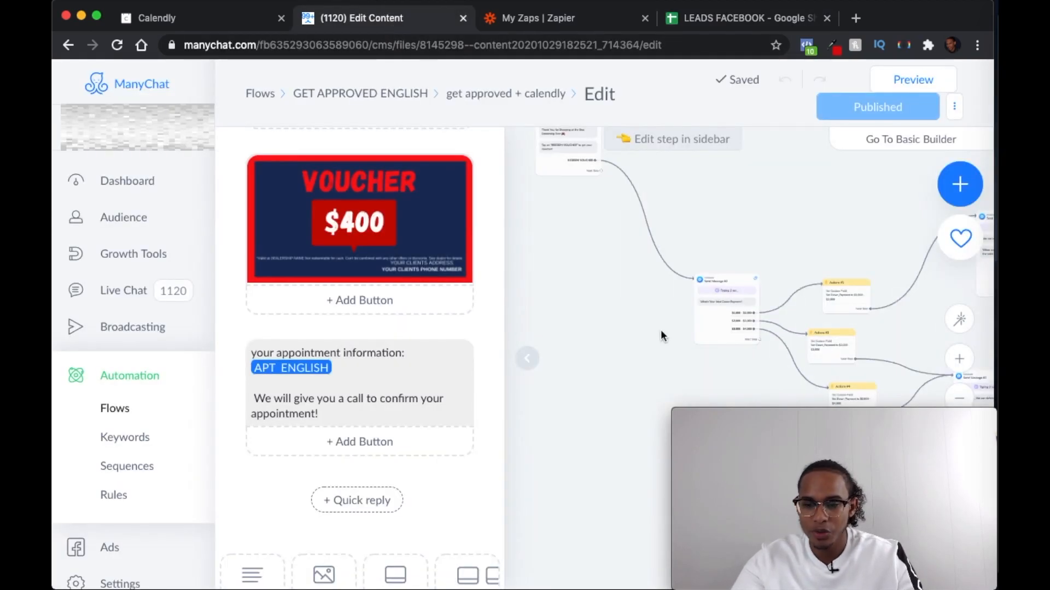
scroll(622, 303, "up", 3)
left_click_drag(622, 304, 678, 360)
left_click_drag(578, 222, 334, 242)
left_click_drag(648, 249, 410, 138)
left_click_drag(619, 213, 523, 195)
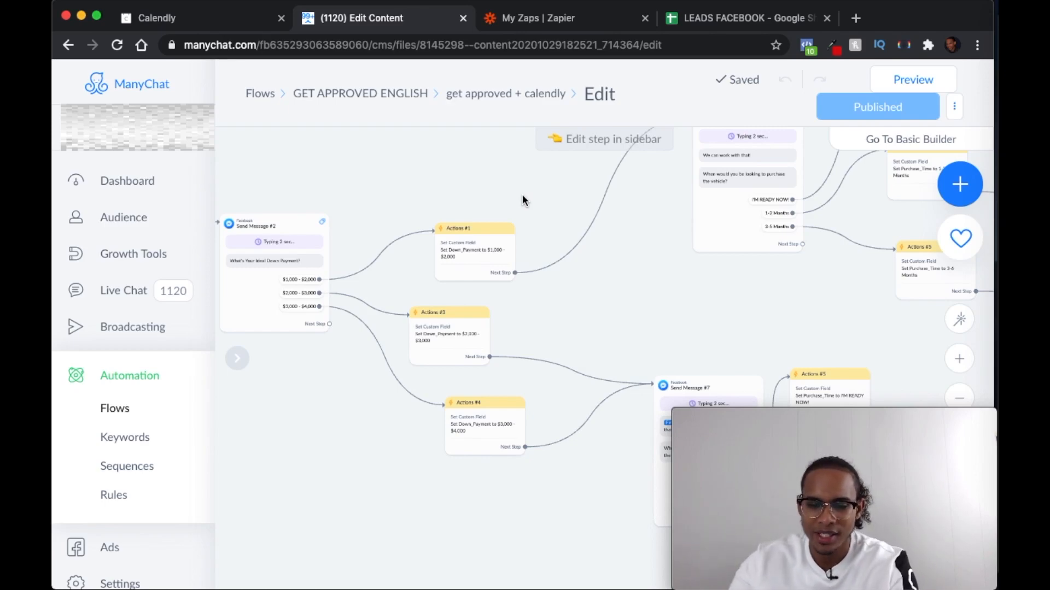
left_click_drag(602, 281, 357, 291)
left_click_drag(593, 305, 555, 349)
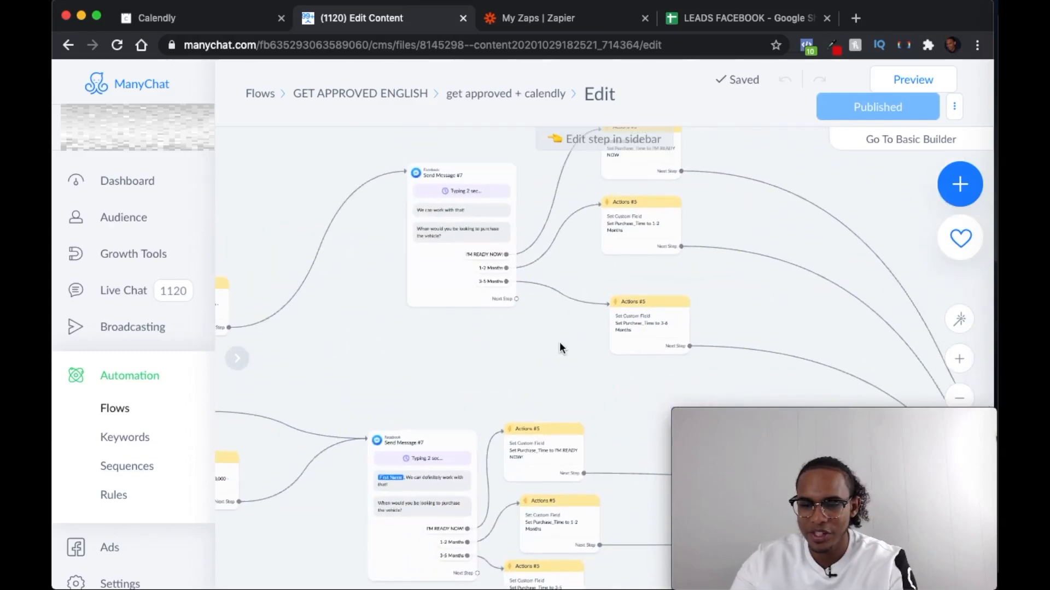
Examine the Set Custom Field actions that store Down_Payment and Purchase_Time along the flow's branches
scroll(581, 268, "up", 5)
left_click_drag(581, 268, 503, 344)
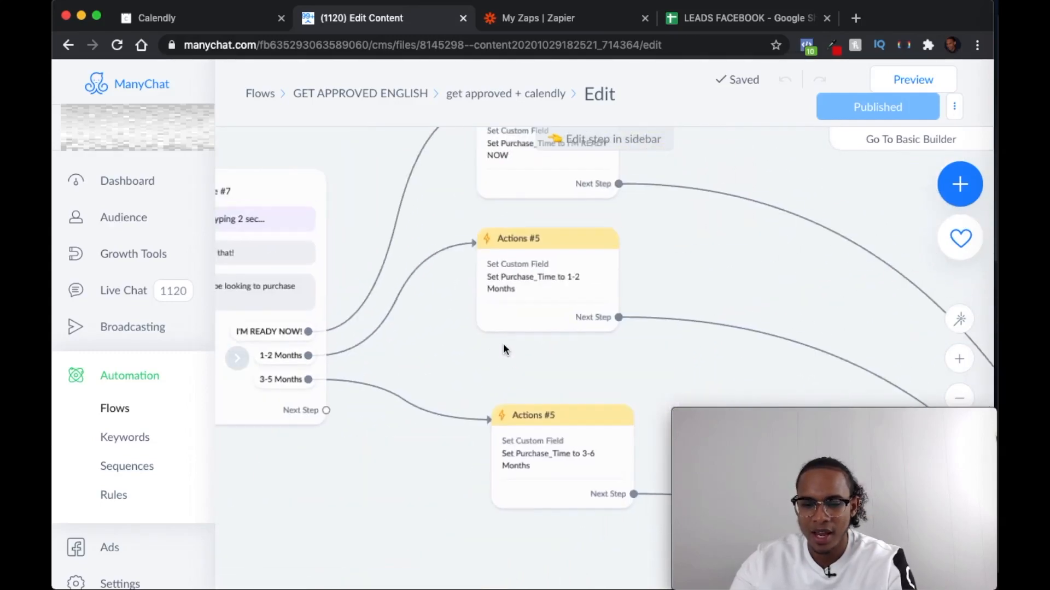
left_click_drag(655, 217, 706, 281)
left_click_drag(498, 269, 842, 222)
left_click_drag(383, 197, 683, 186)
left_click_drag(484, 324, 508, 266)
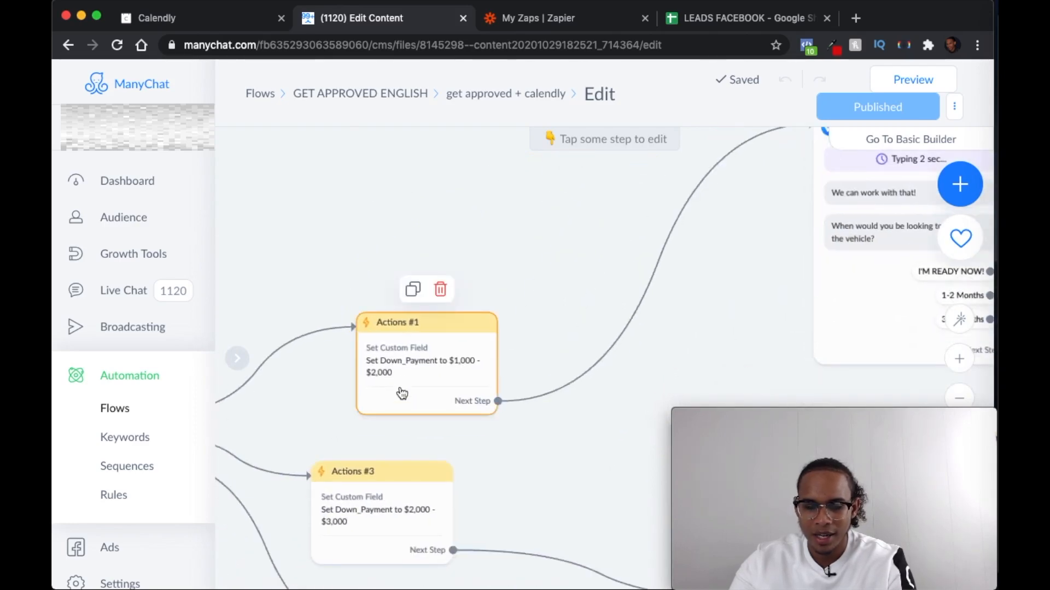
left_click_drag(508, 367, 314, 306)
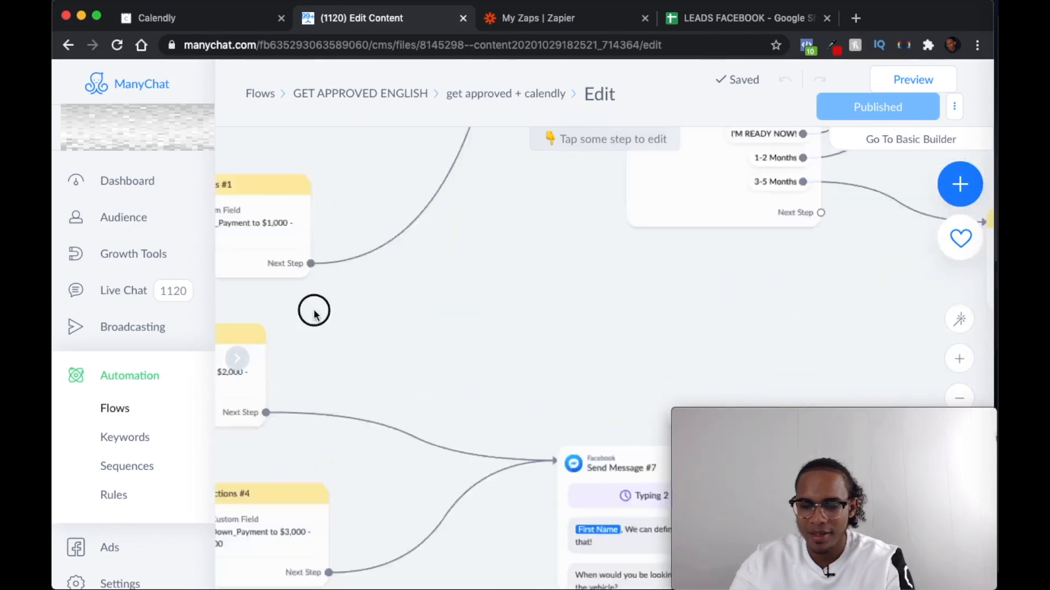
left_click_drag(820, 339, 409, 332)
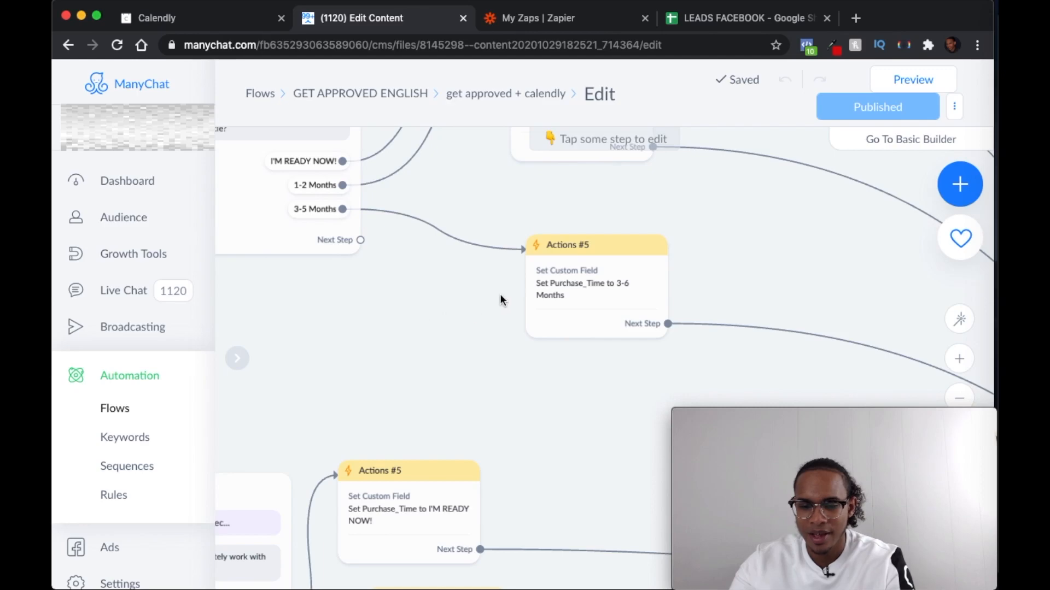
mouse_move(531, 335)
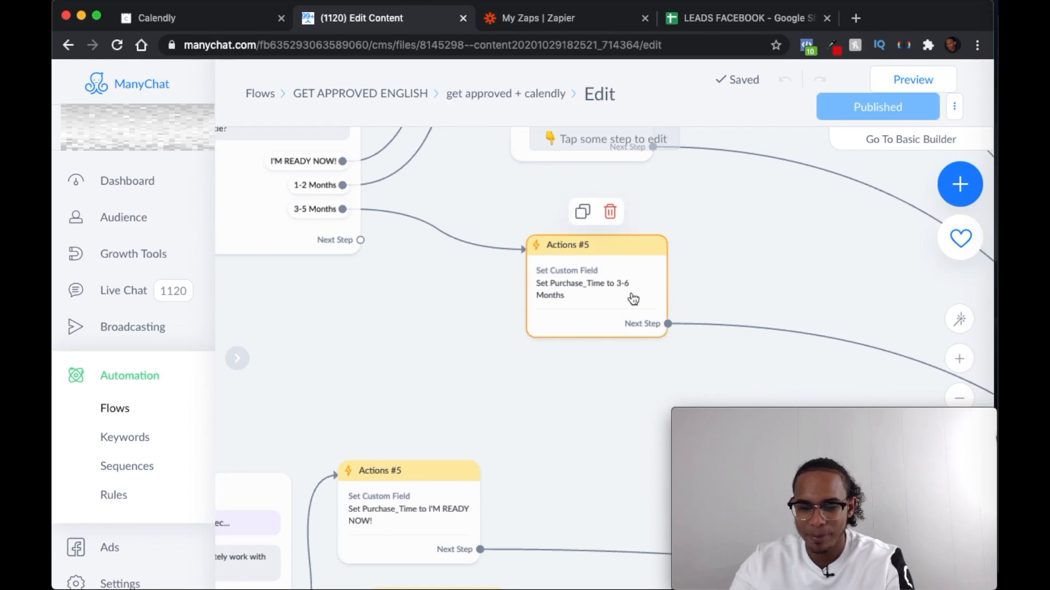
left_click_drag(595, 398, 381, 226)
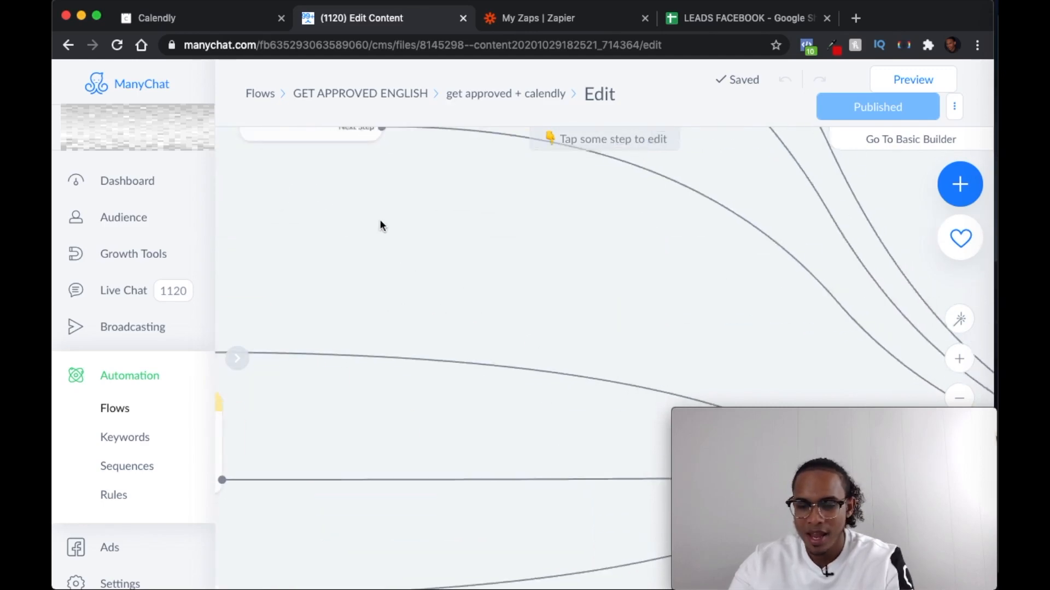
Follow the branches to the schedule appointment message and review its vehicle, phone number and email questions
scroll(530, 265, "down", 5)
left_click_drag(814, 221, 326, 106)
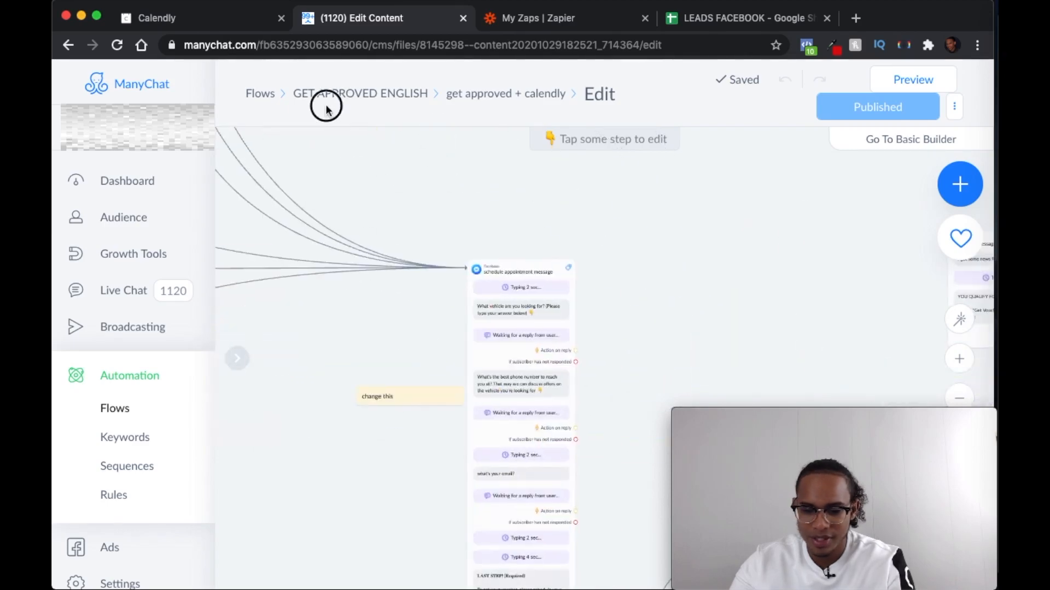
left_click_drag(663, 247, 589, 211)
scroll(501, 284, "up", 5)
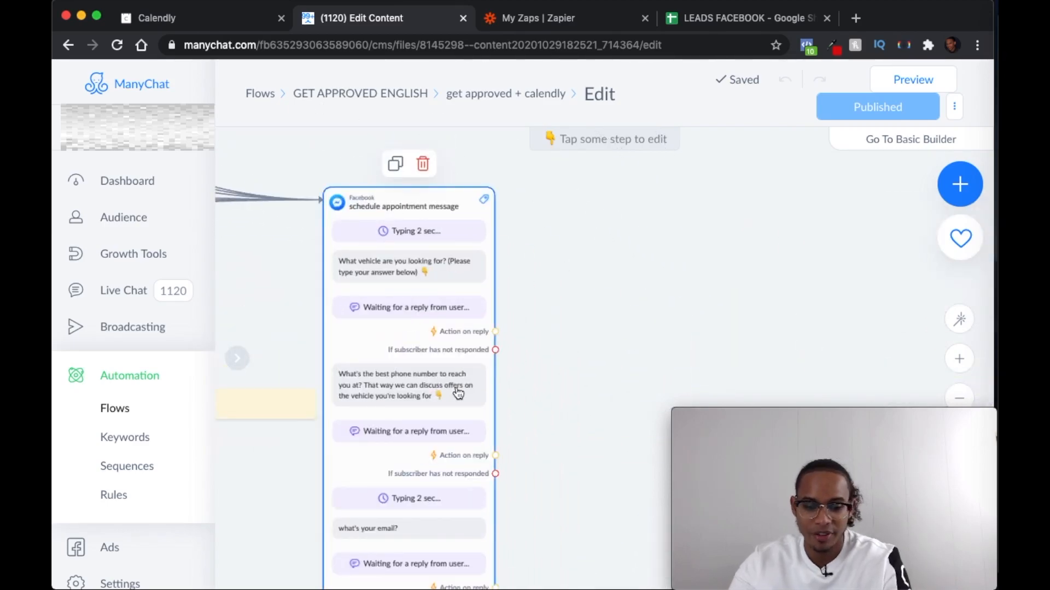
scroll(464, 389, "down", 2)
left_click_drag(539, 364, 560, 323)
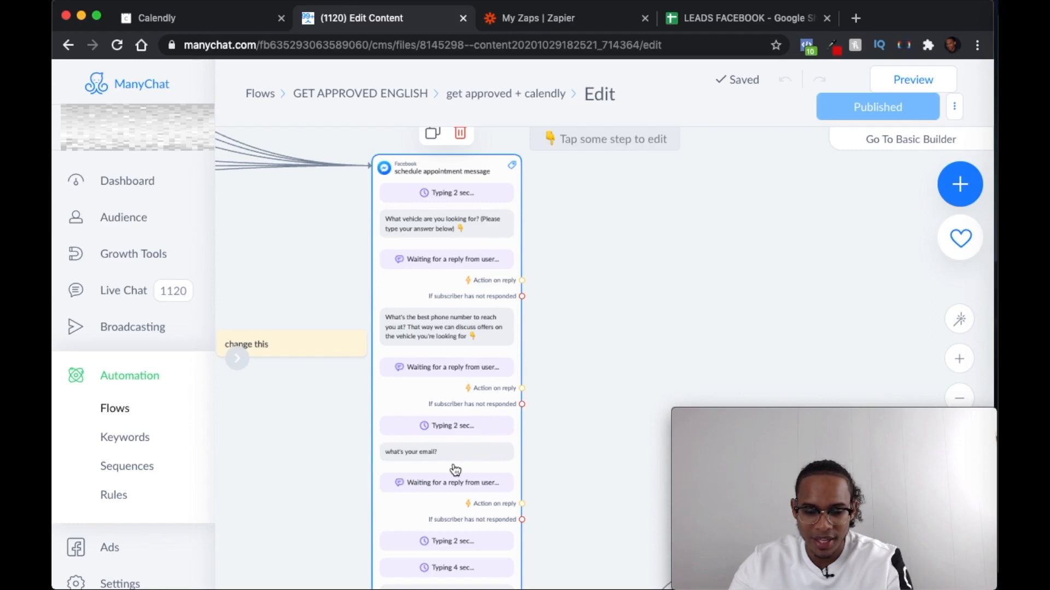
left_click_drag(593, 357, 660, 424)
left_click_drag(461, 186, 335, 299)
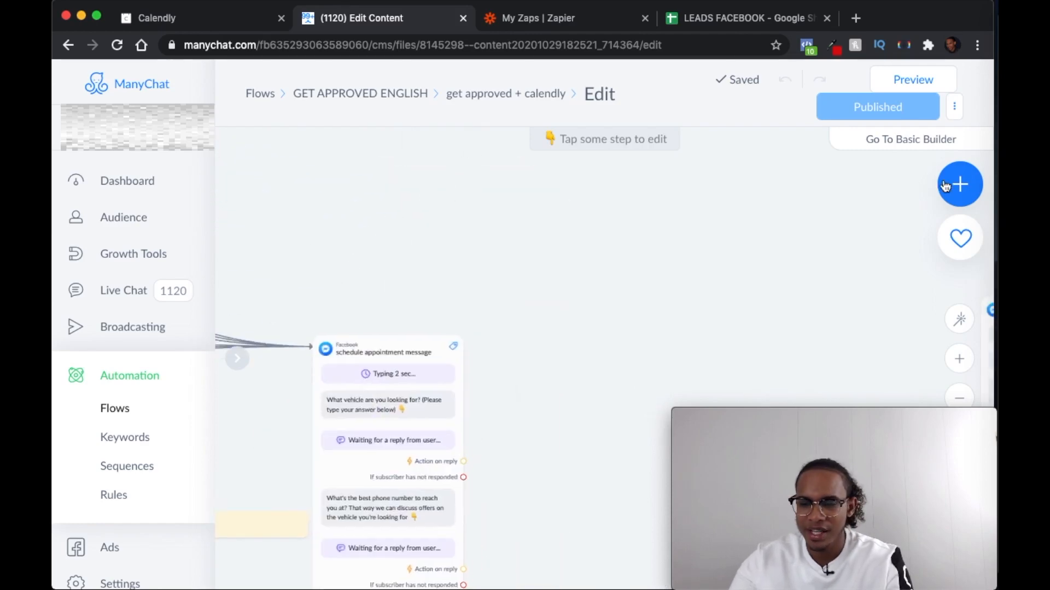
Add an Actions step to the flow beside the schedule appointment message
left_click(954, 183)
scroll(678, 322, "down", 3)
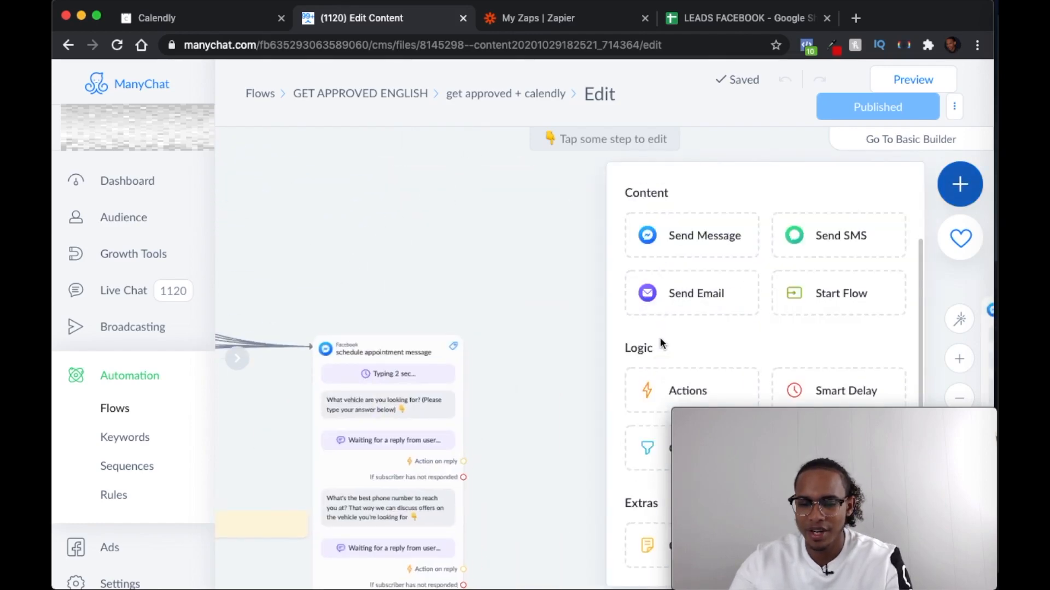
left_click(652, 378)
left_click(622, 397)
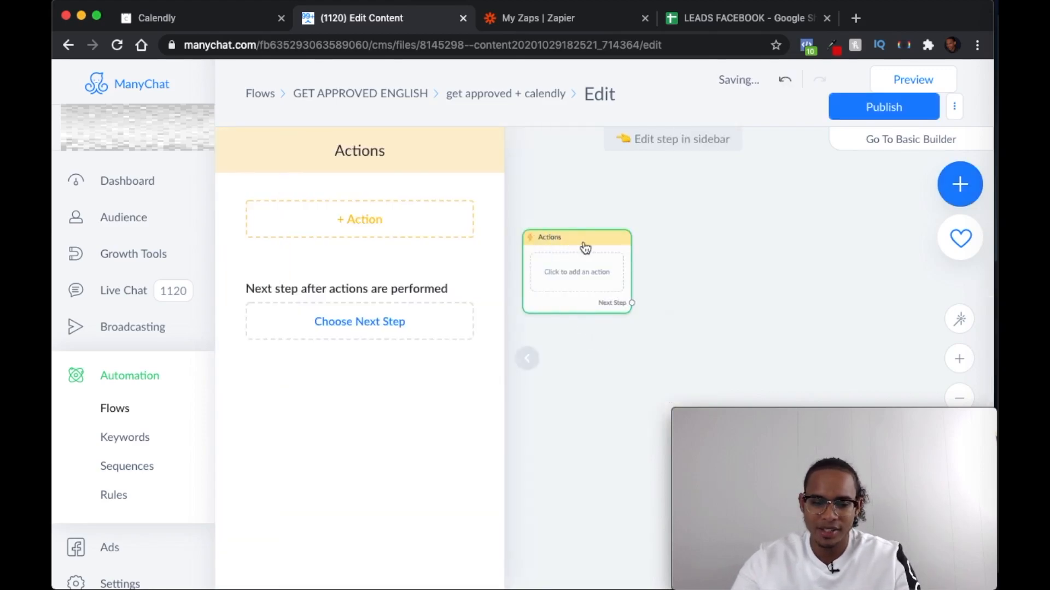
Add a Set Custom Field action to the new Actions step and enter APT_SPANISH as the field name
left_click(370, 231)
scroll(365, 295, "down", 10)
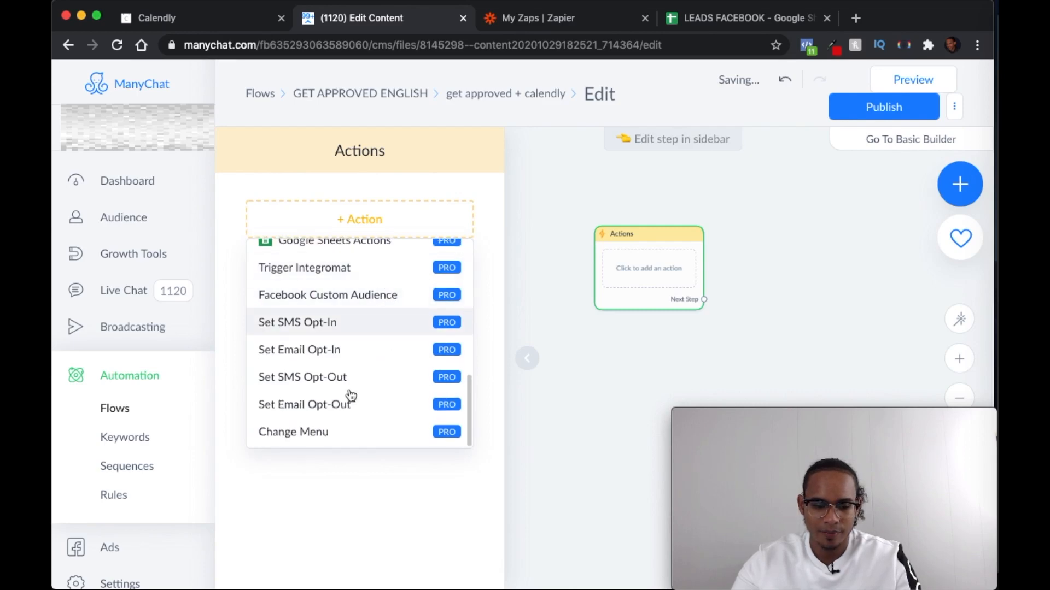
scroll(350, 393, "up", 3)
scroll(342, 383, "up", 3)
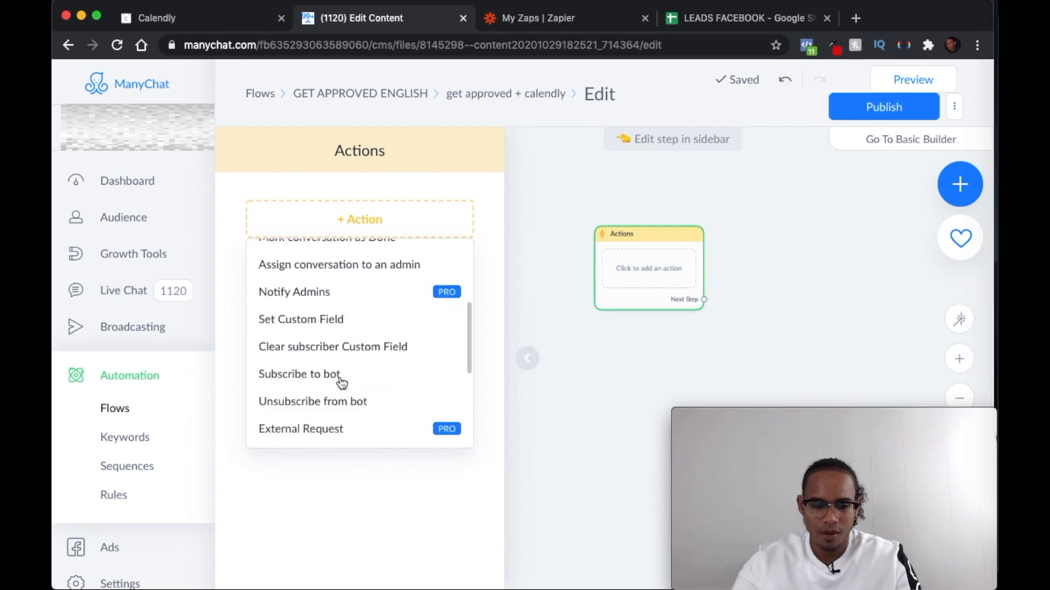
left_click(334, 323)
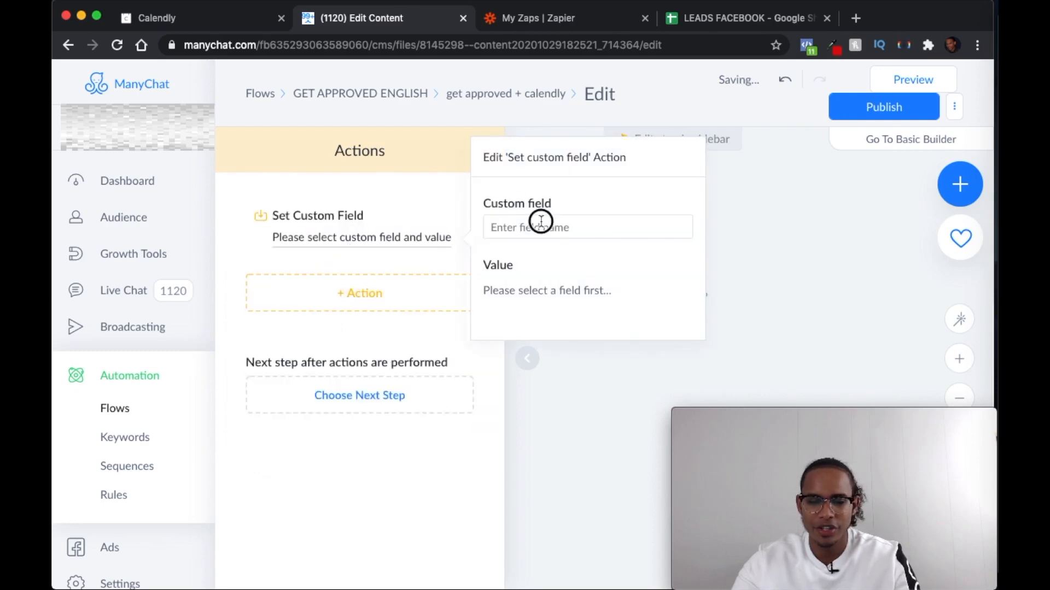
left_click(541, 222)
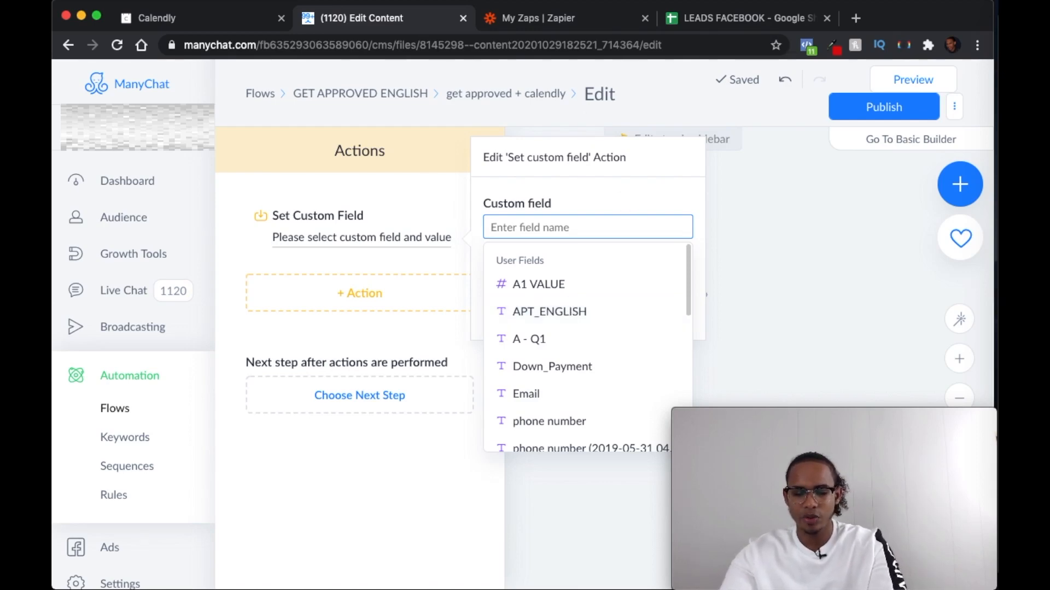
type("APT_SPANISH")
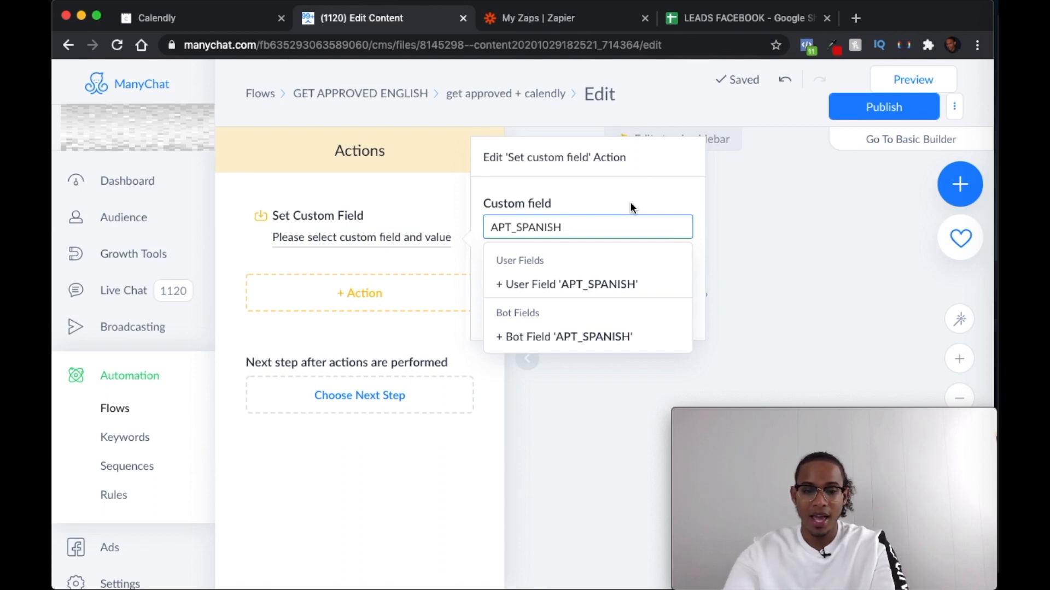
Clear the custom field name and delete the demonstration Actions step from the flow
key("super+a")
key("BackSpace")
left_click(787, 195)
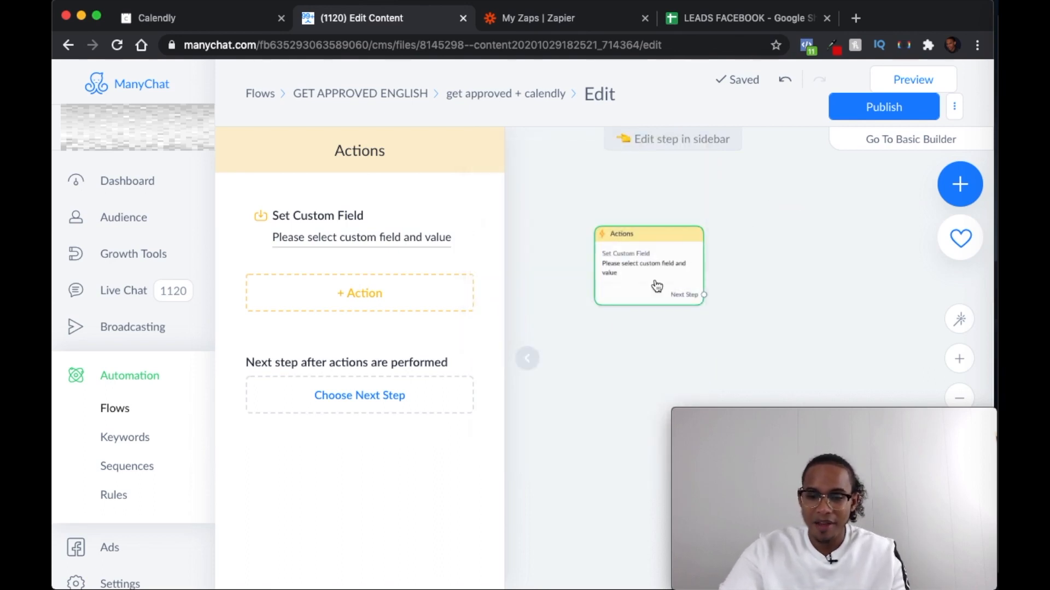
left_click(658, 204)
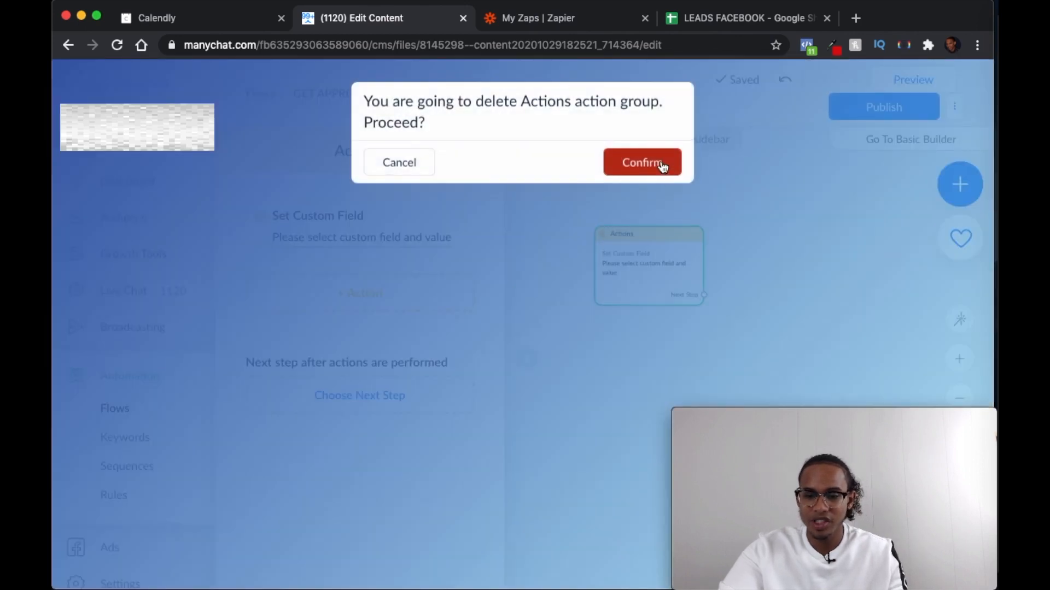
left_click(637, 162)
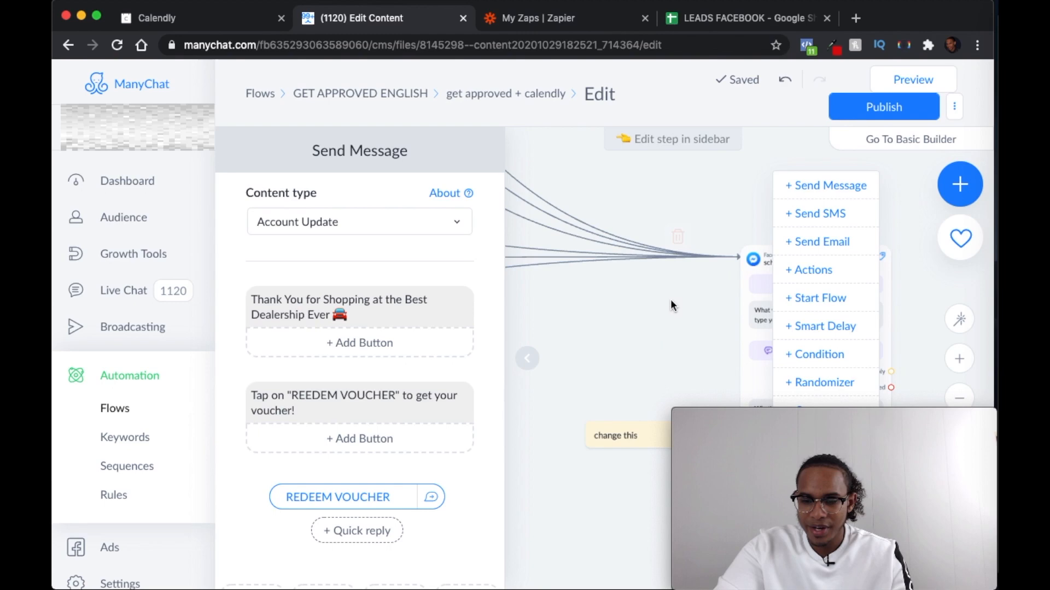
Trace the flow back to the upper Send Message #7 and open it to review its purchase time quick replies
left_click_drag(673, 300, 752, 250)
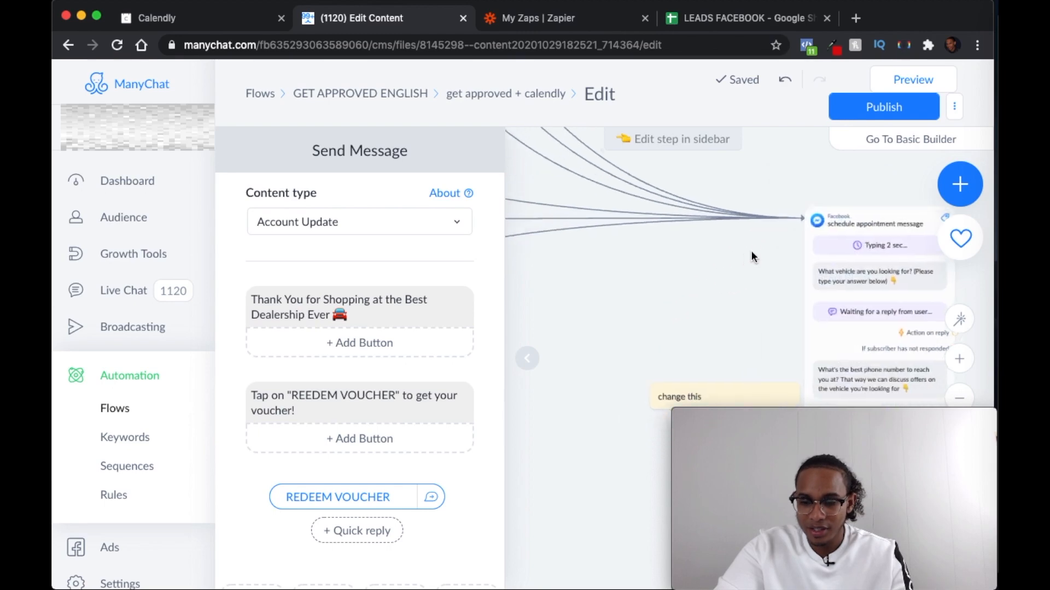
left_click_drag(706, 283, 805, 221)
scroll(678, 284, "down", 5)
left_click_drag(678, 285, 844, 331)
left_click_drag(694, 200, 797, 292)
scroll(677, 256, "up", 5)
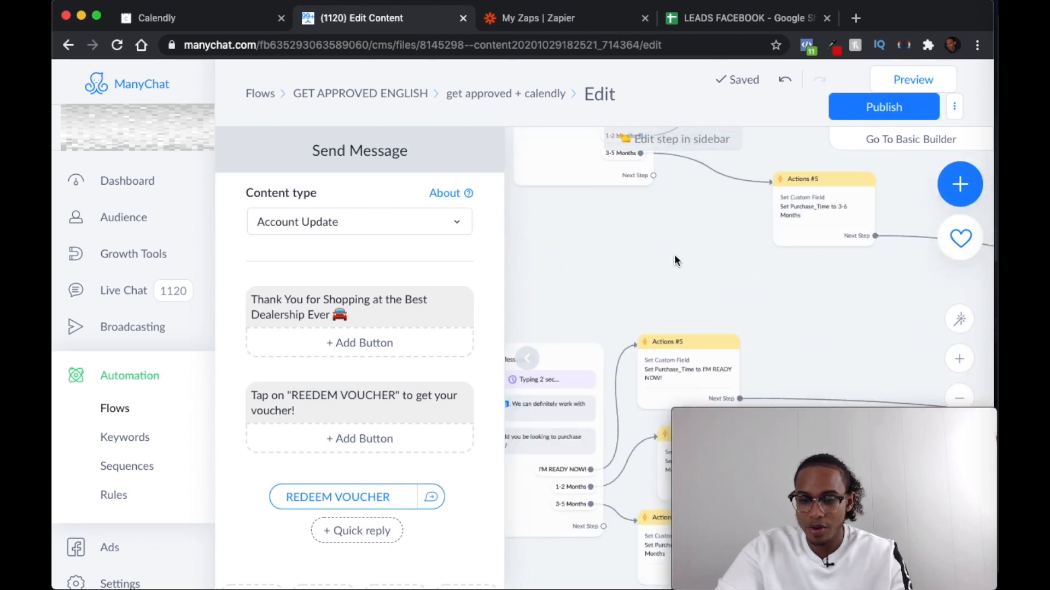
left_click_drag(677, 216, 620, 343)
left_click_drag(722, 272, 787, 281)
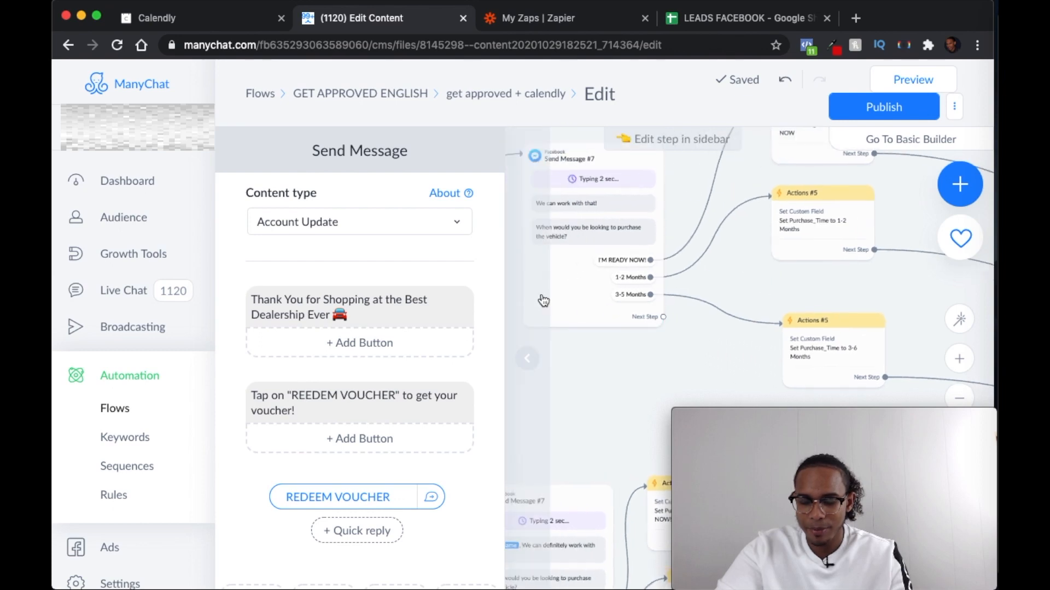
left_click(578, 297)
scroll(377, 408, "down", 5)
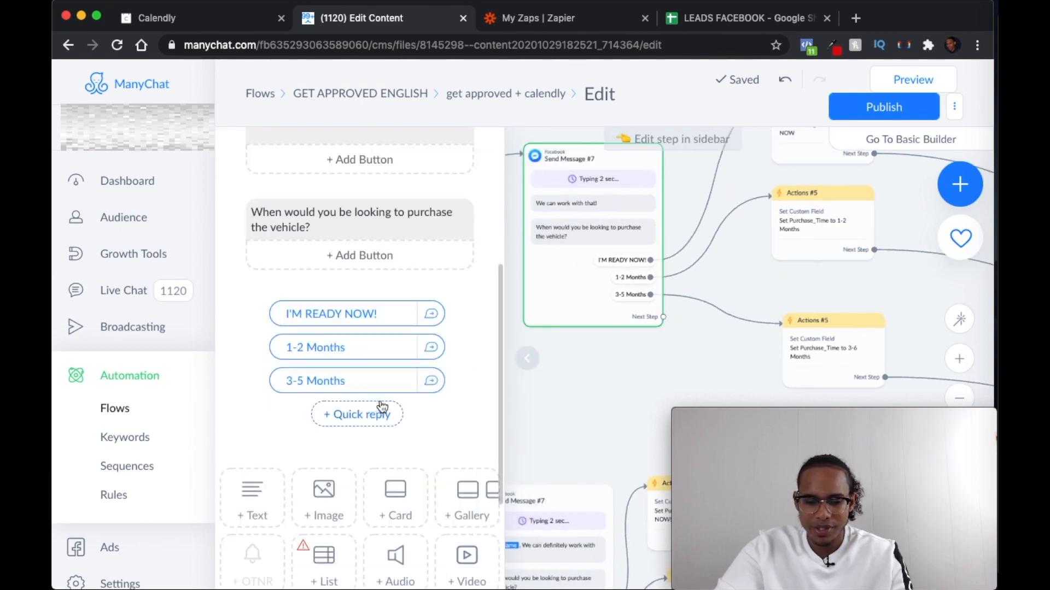
Open the Actions #5 step connected to the I'M READY NOW! reply and add a second Set Custom Field action to it
scroll(378, 410, "up", 1)
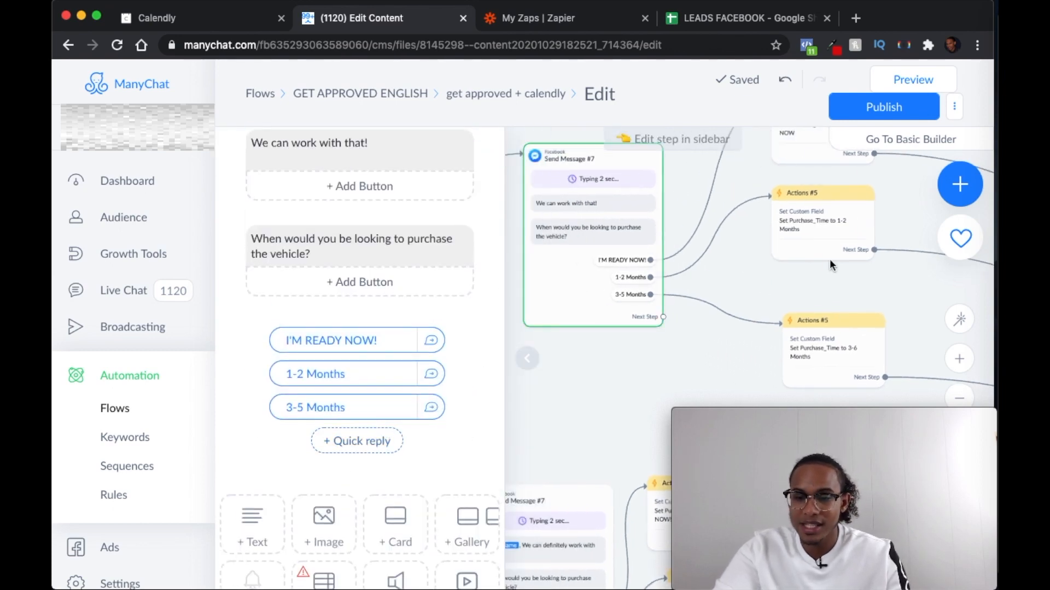
left_click_drag(739, 307, 704, 341)
left_click(793, 183)
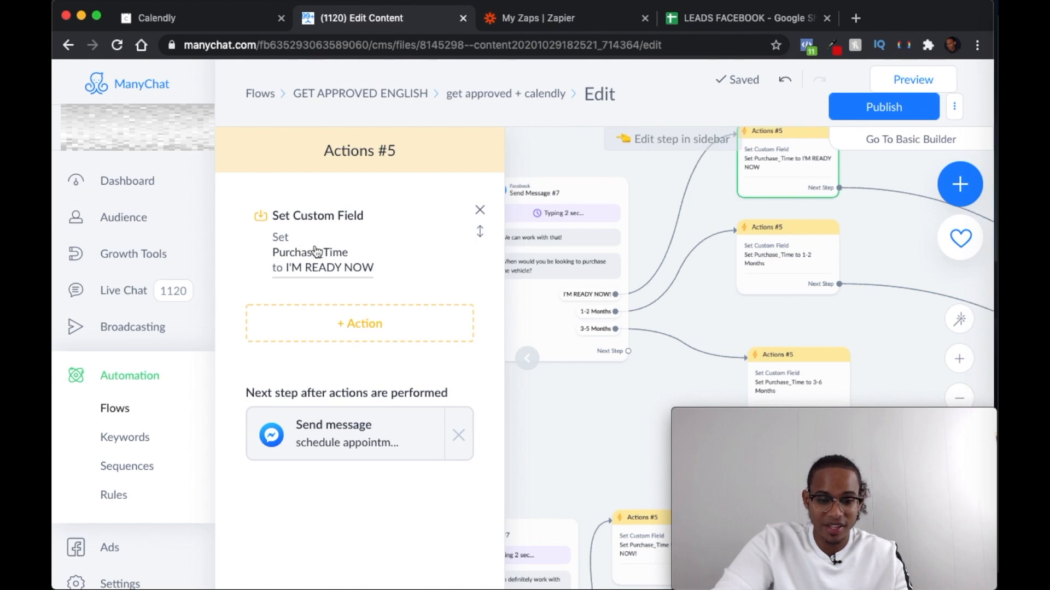
left_click(356, 328)
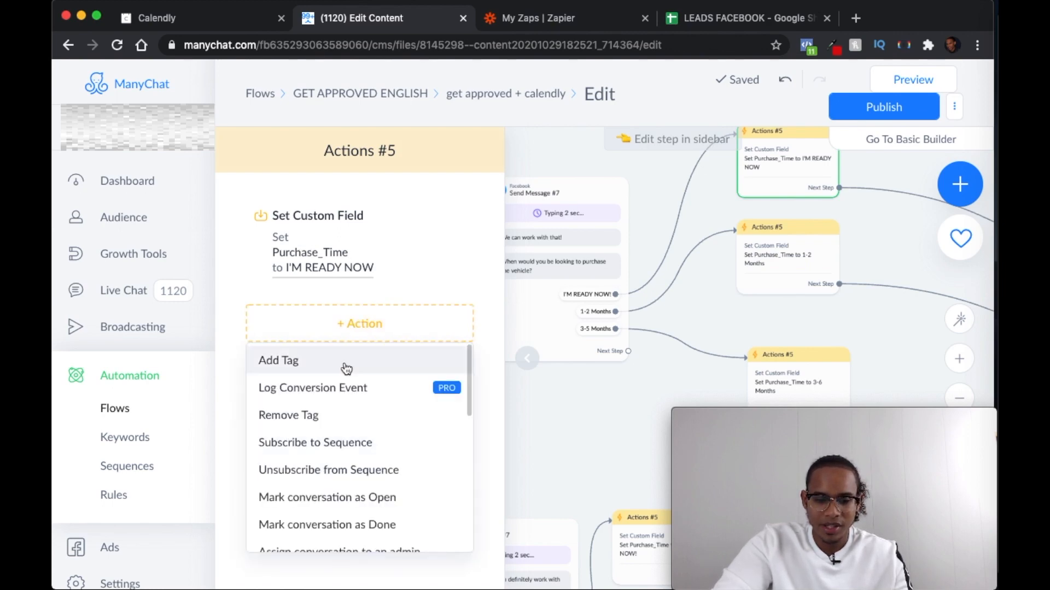
scroll(344, 367, "down", 1)
scroll(344, 368, "up", 1)
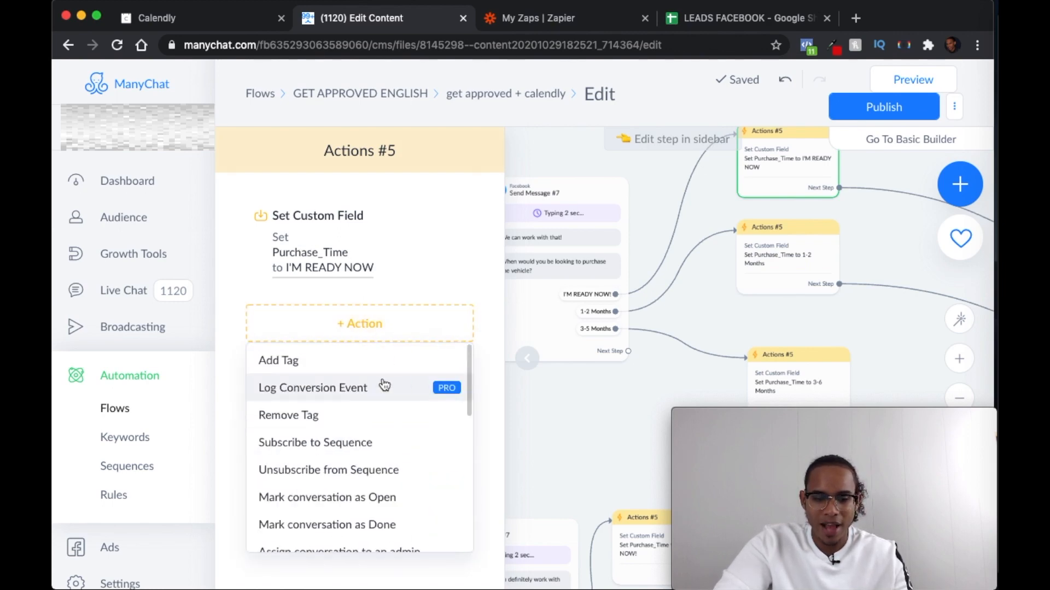
scroll(382, 386, "down", 5)
scroll(353, 439, "up", 2)
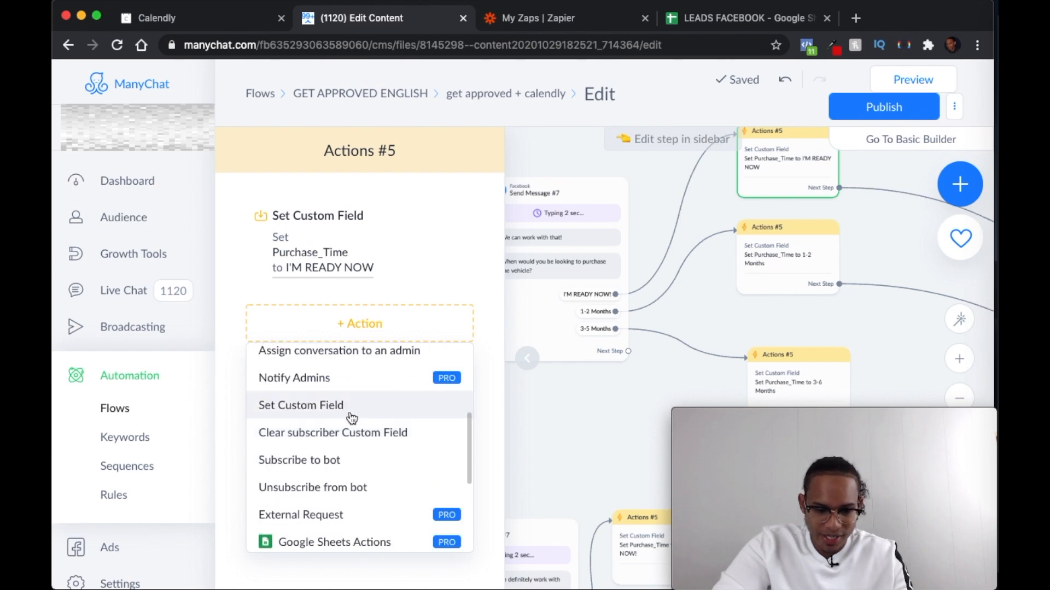
left_click(352, 417)
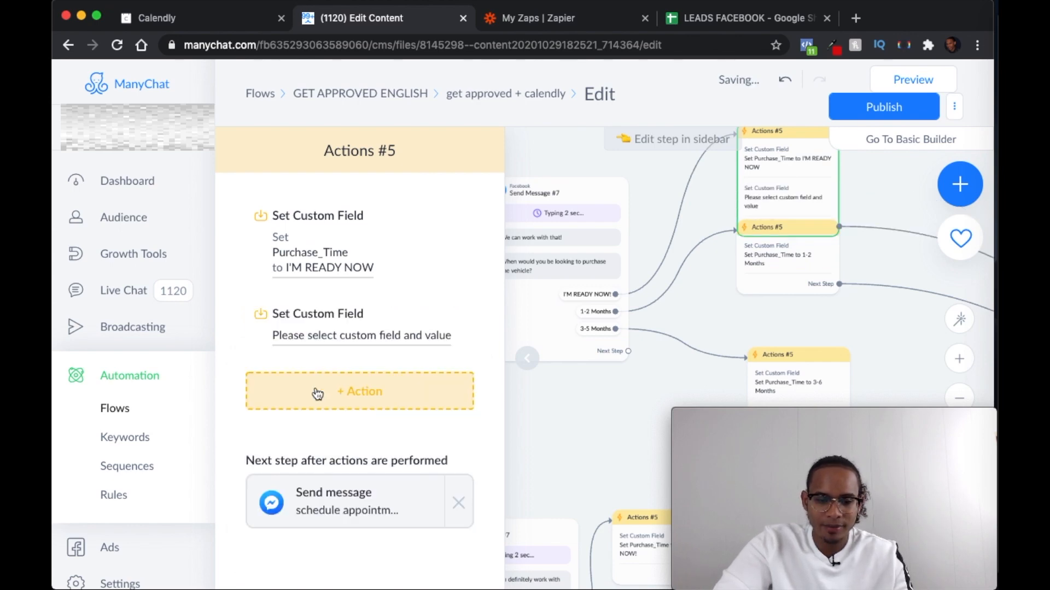
Configure the added action to set the Purchase_Time custom field to I'M READY NOW
left_click(364, 340)
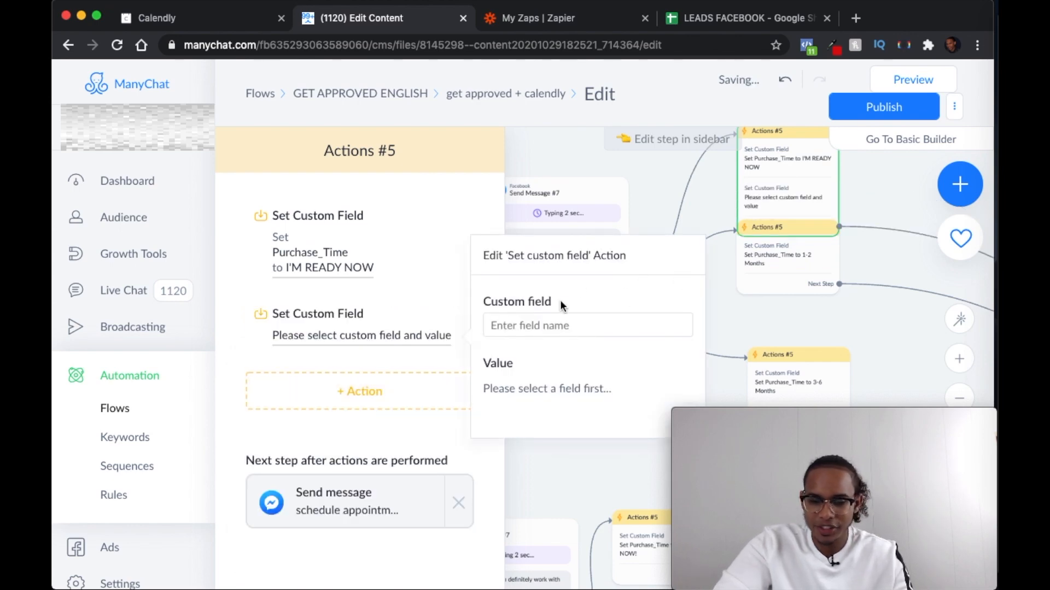
left_click(541, 328)
type("Pl")
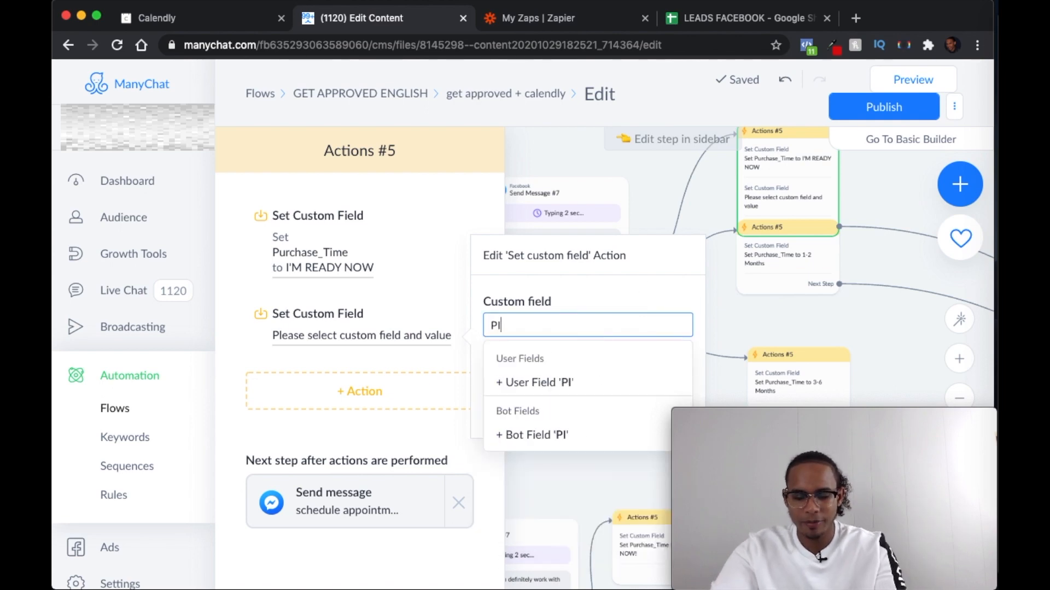
key("BackSpace")
type("URCH")
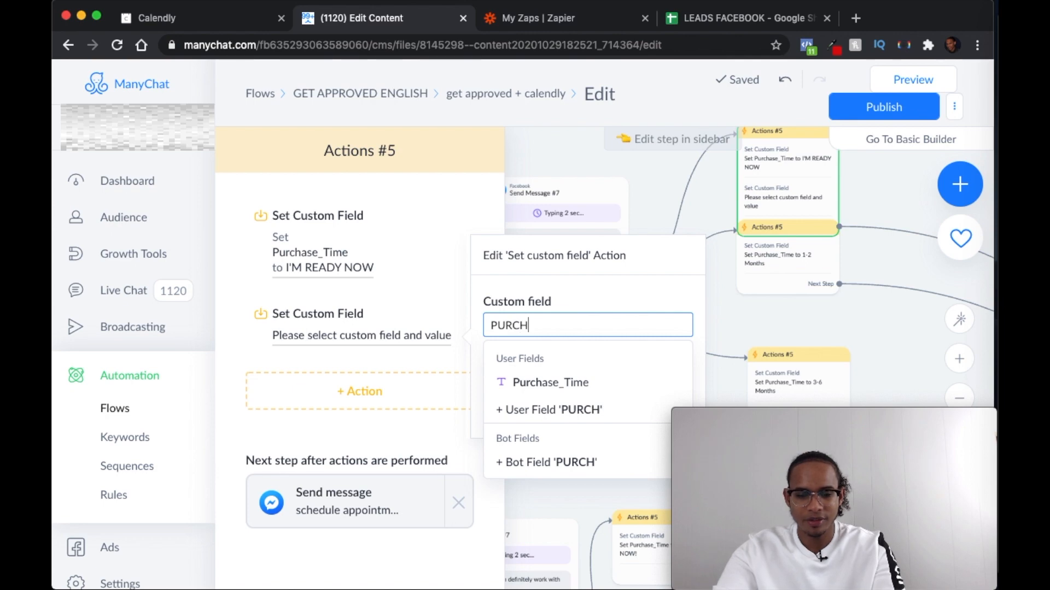
left_click(568, 380)
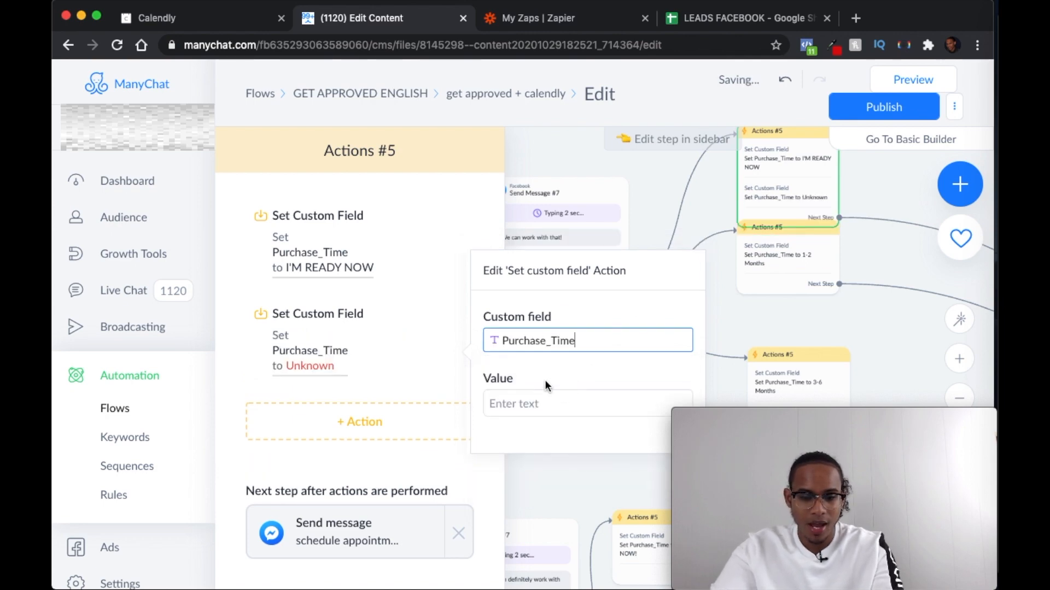
left_click(544, 398)
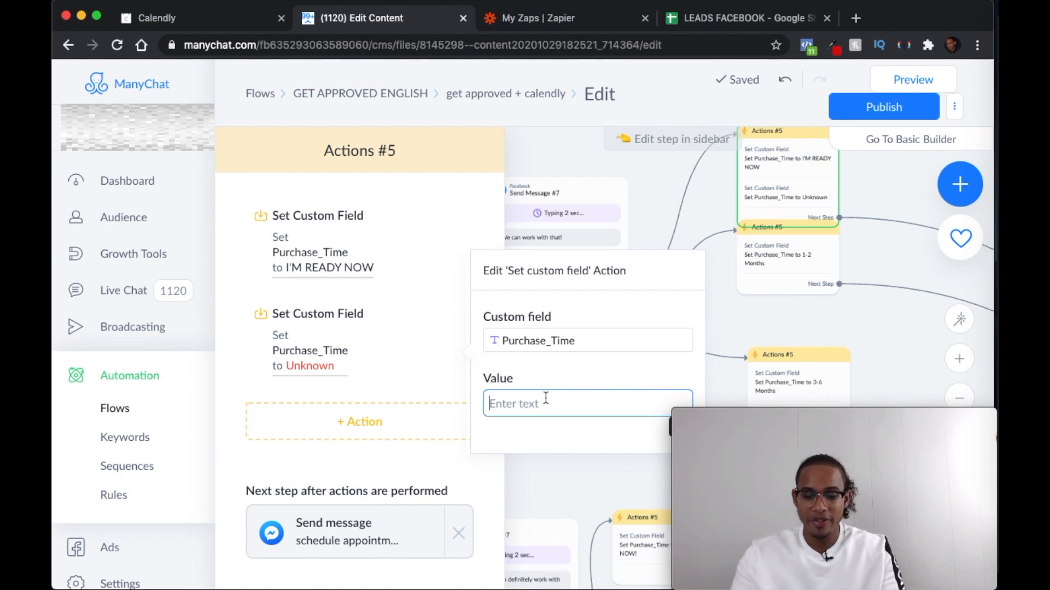
type("I'M R")
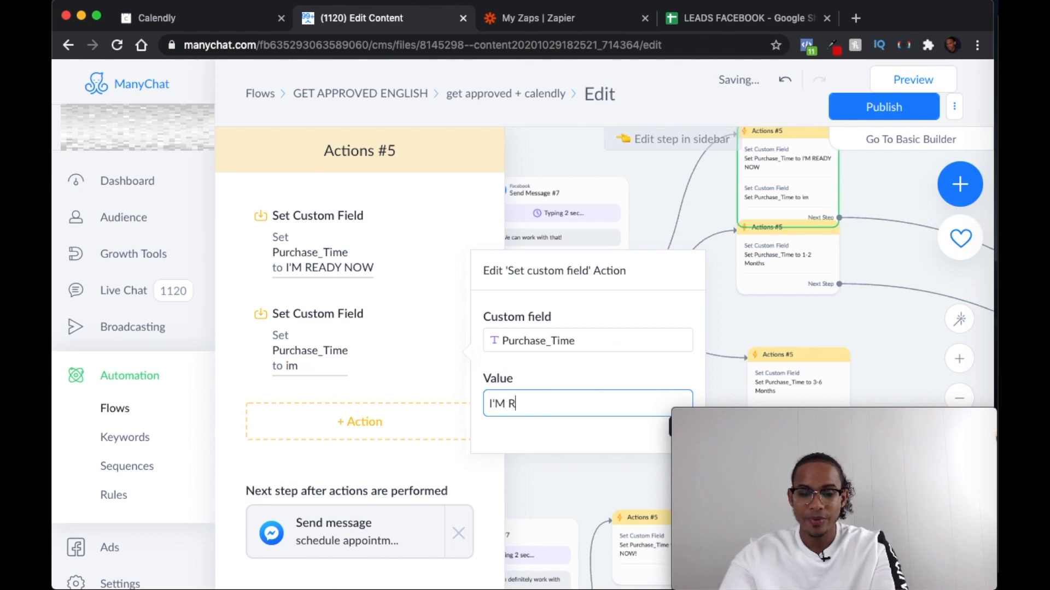
type("EADY NOW")
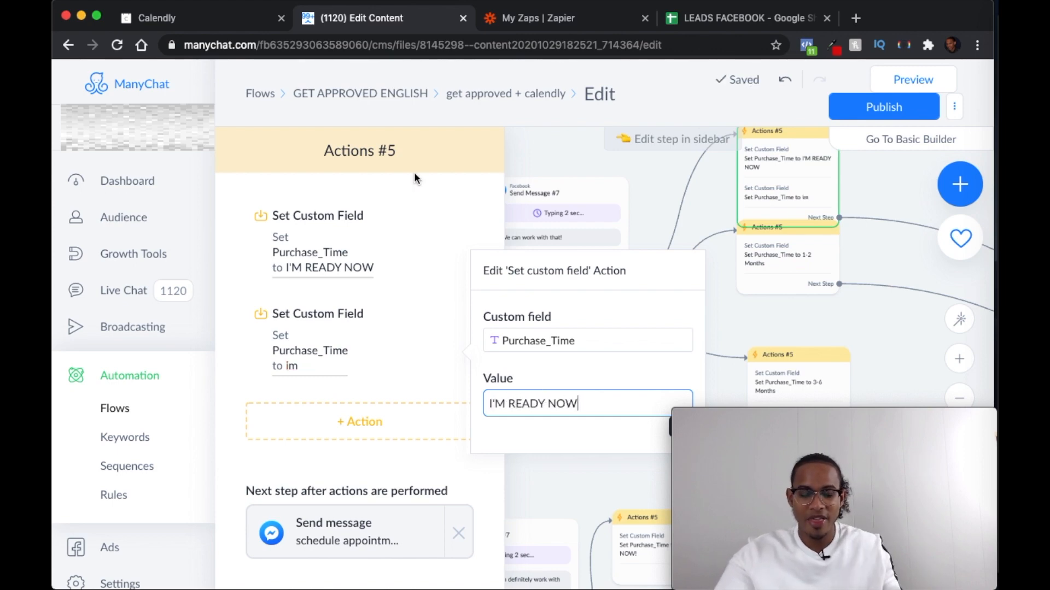
Switch to the LEADS FACEBOOK sheet in Google Sheets to review its lead columns, and return to the ManyChat flow
left_click(716, 18)
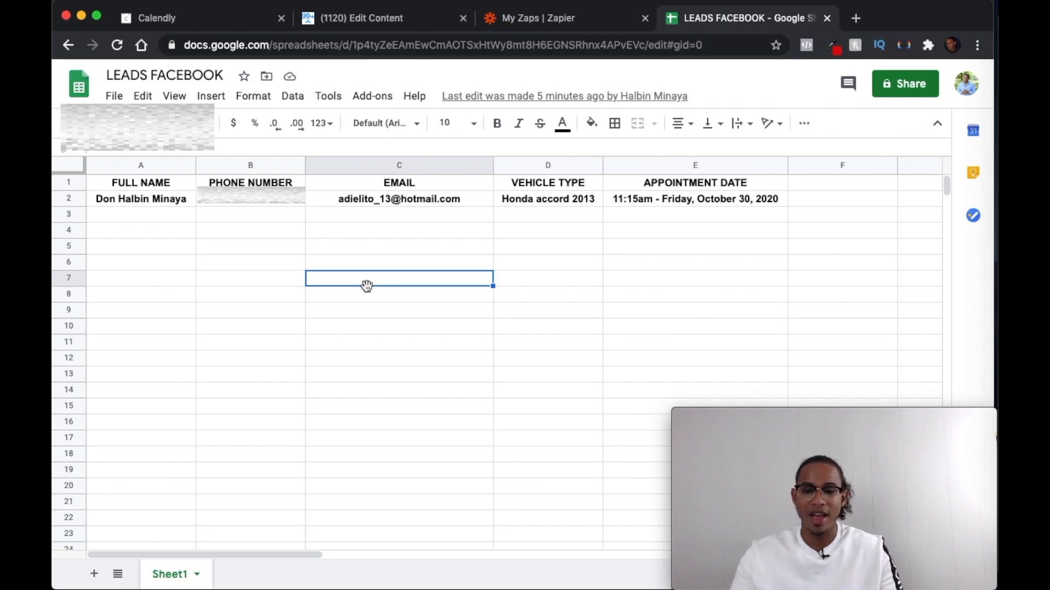
left_click(383, 18)
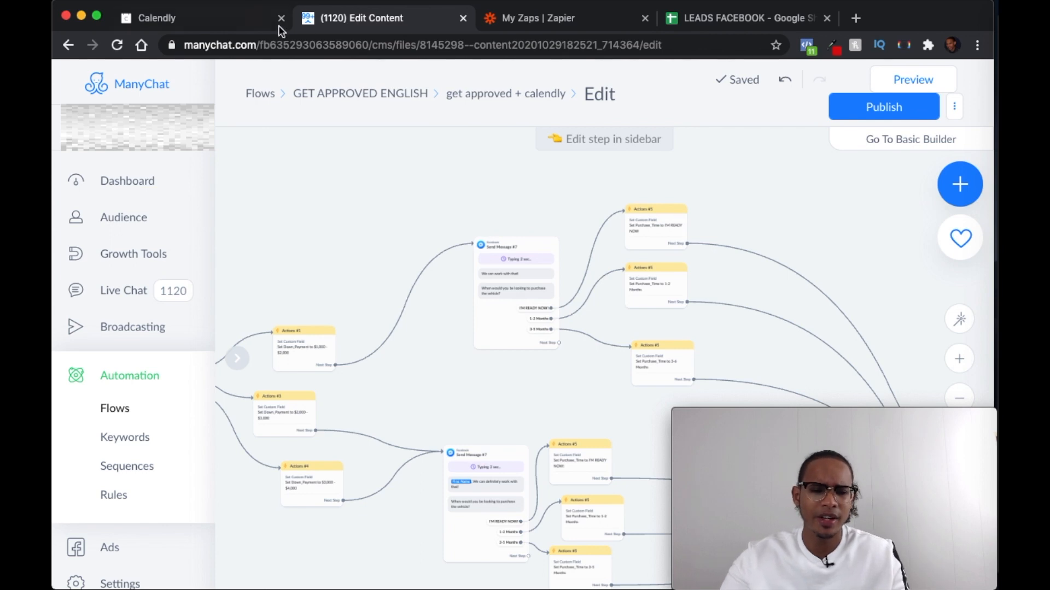
Switch to Calendly and start creating a new One-on-One event type
left_click(264, 28)
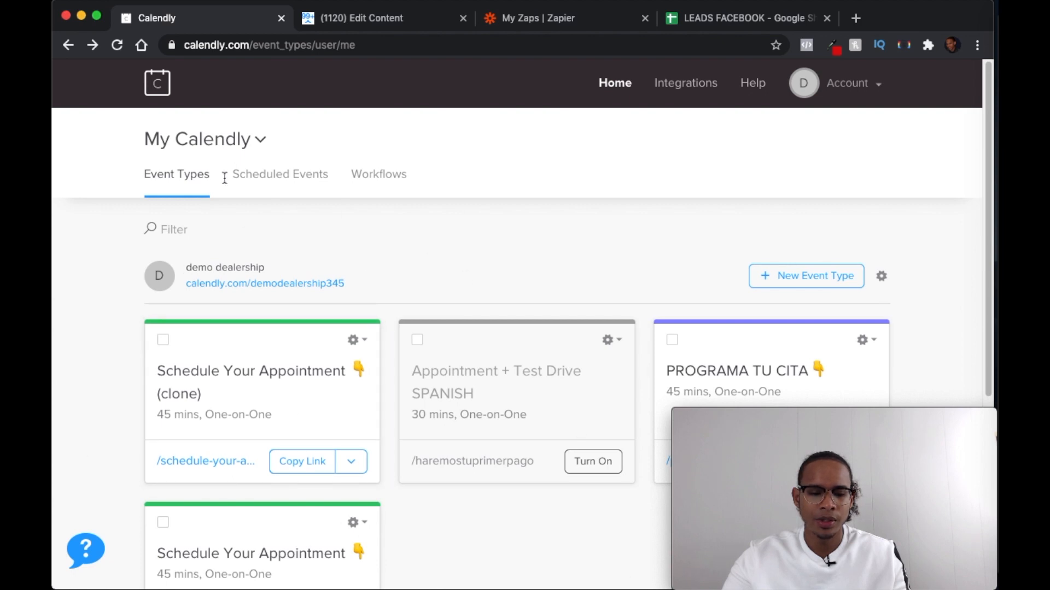
left_click(813, 279)
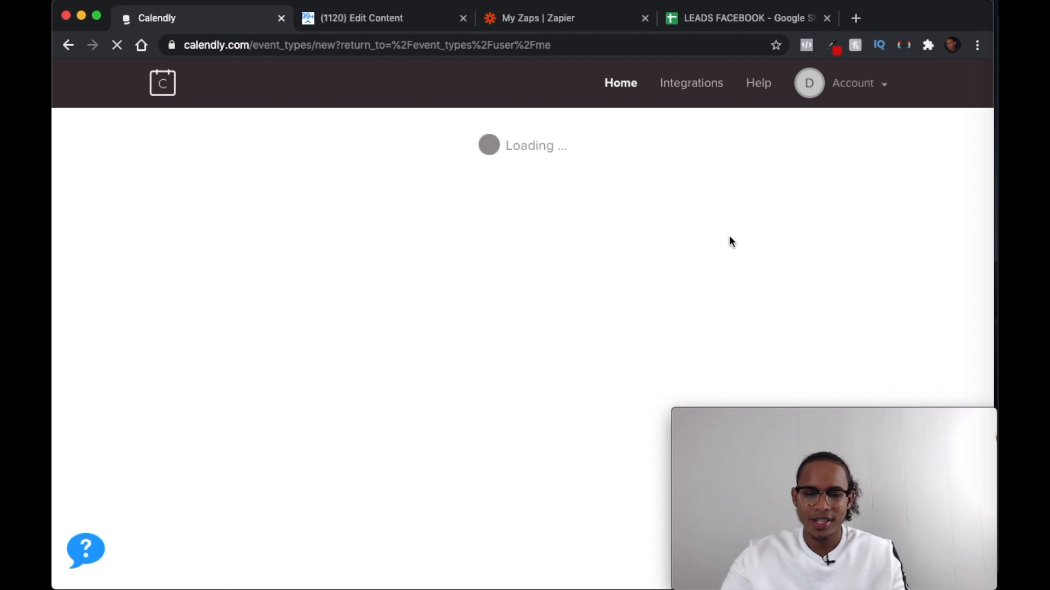
scroll(550, 303, "down", 2)
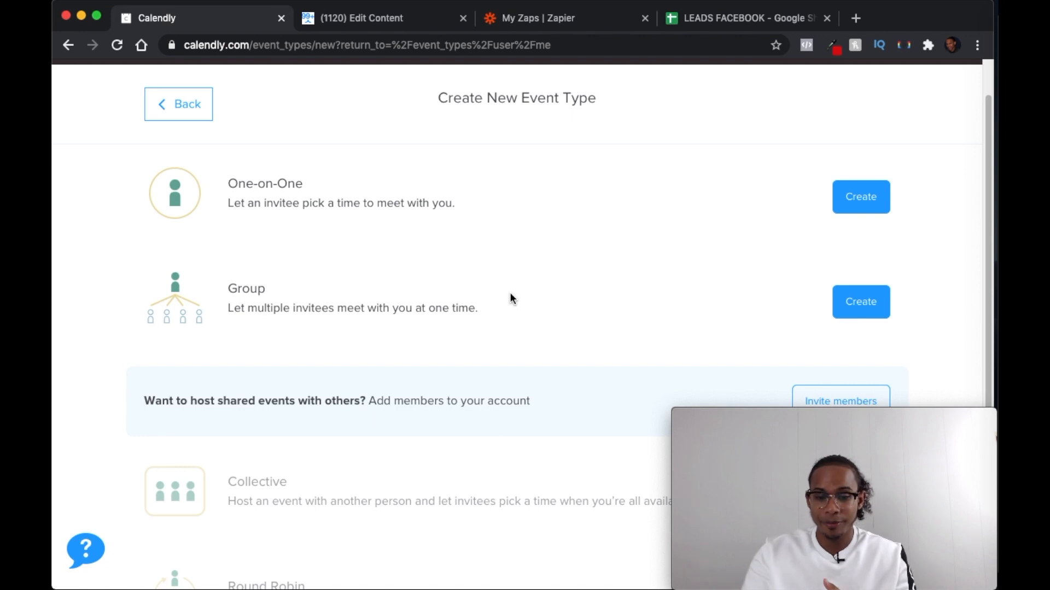
left_click(869, 205)
scroll(570, 228, "down", 1)
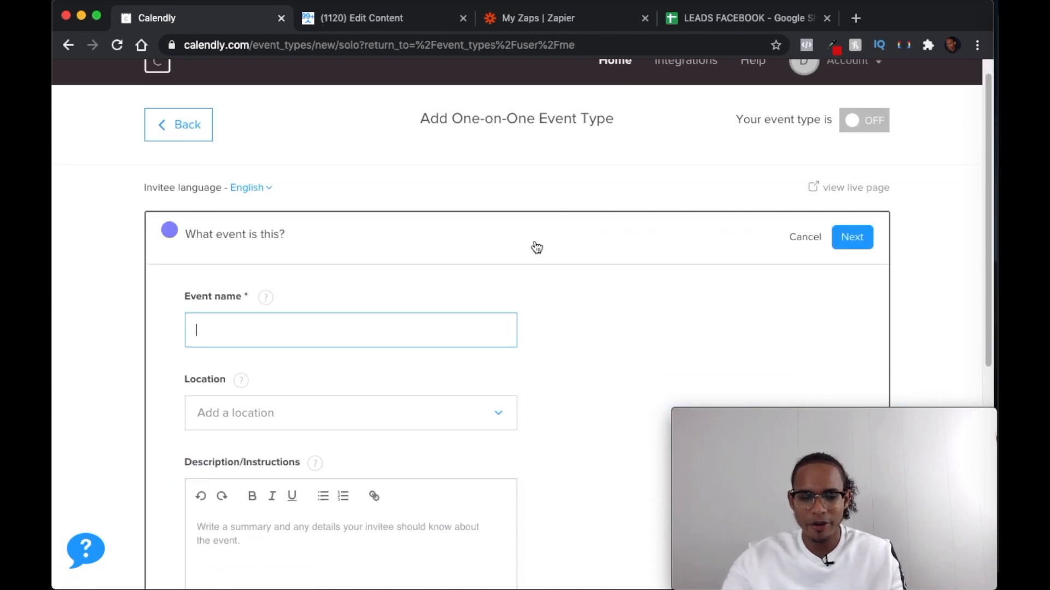
Name the new event type youtube demo
type("test driv")
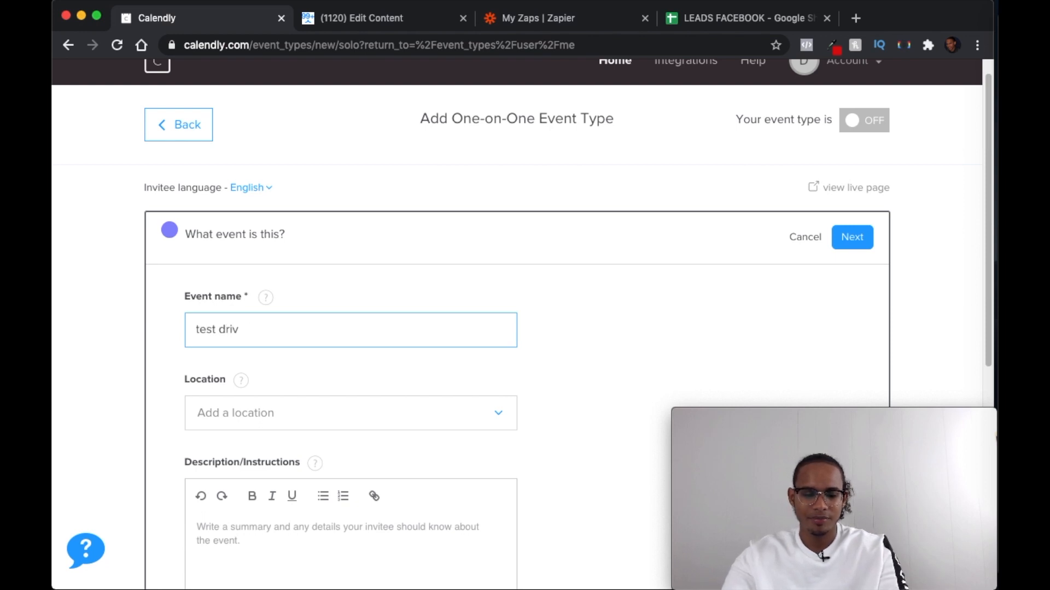
key("BackSpace")
key("super+a")
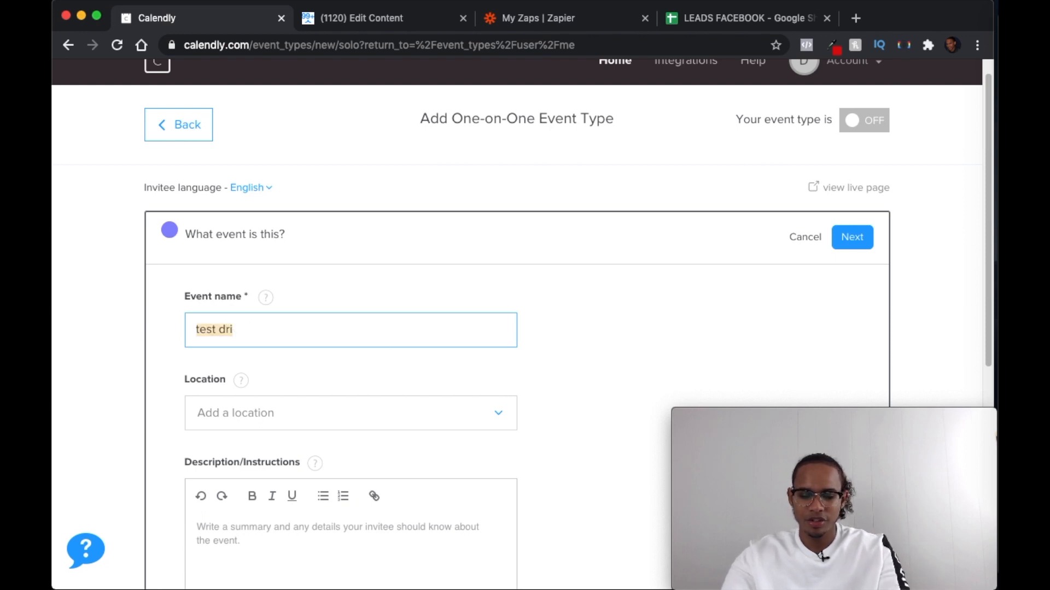
type("youtbe")
key("BackSpace")
key("BackSpace")
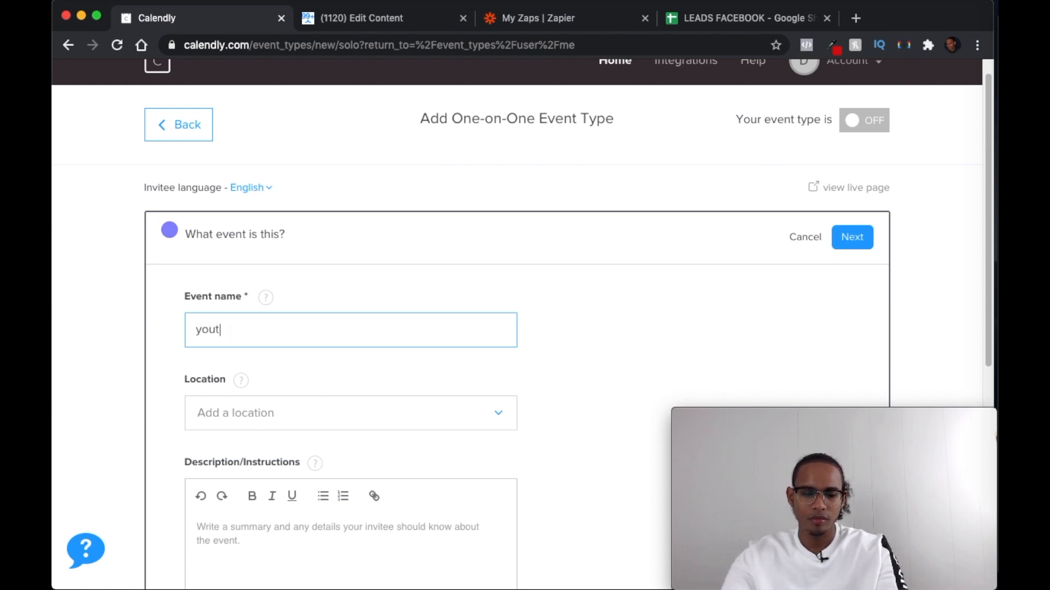
type("ube ")
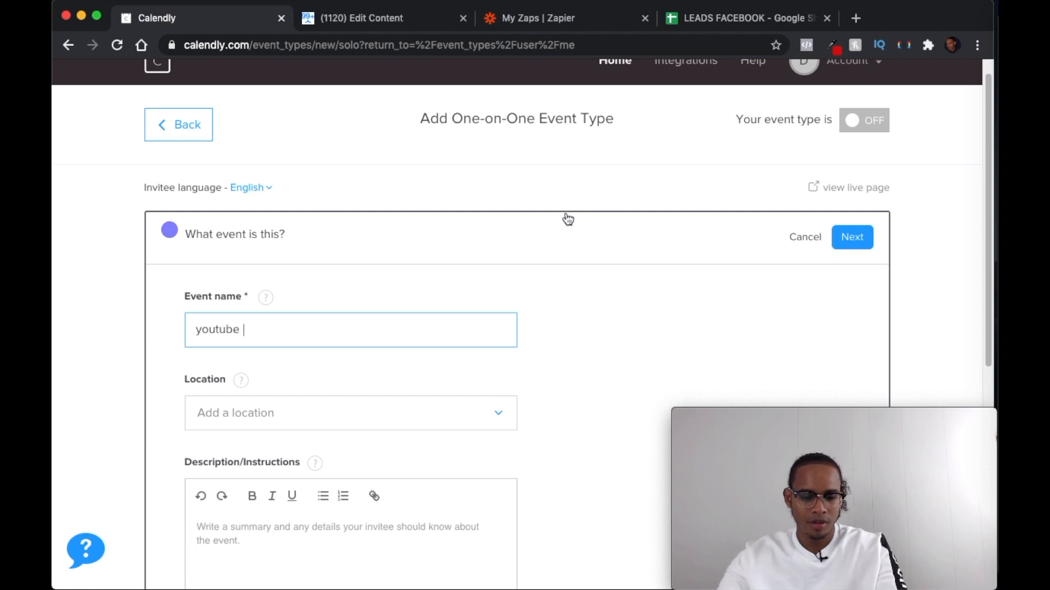
type("demo")
left_click(547, 382)
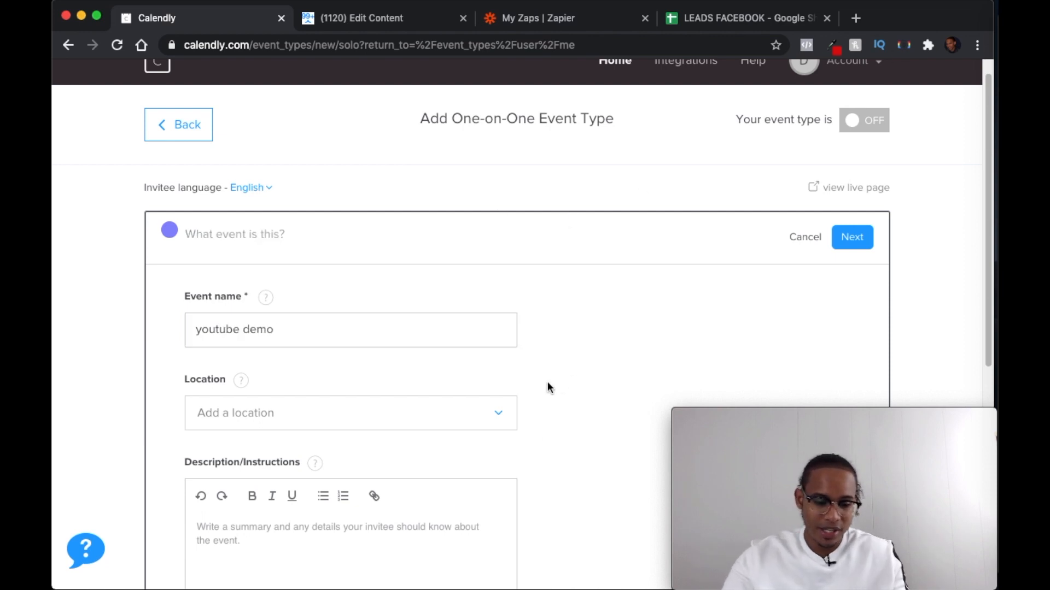
Set the event location to an in-person meeting and enter the meeting's street address
scroll(546, 382, "down", 7)
left_click(324, 211)
scroll(331, 219, "up", 3)
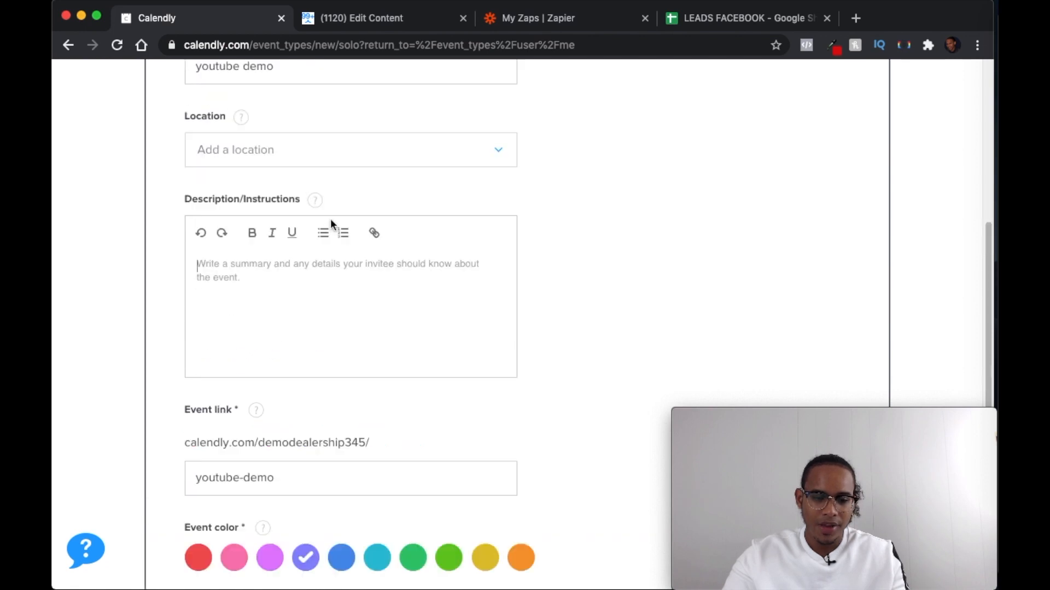
left_click(320, 164)
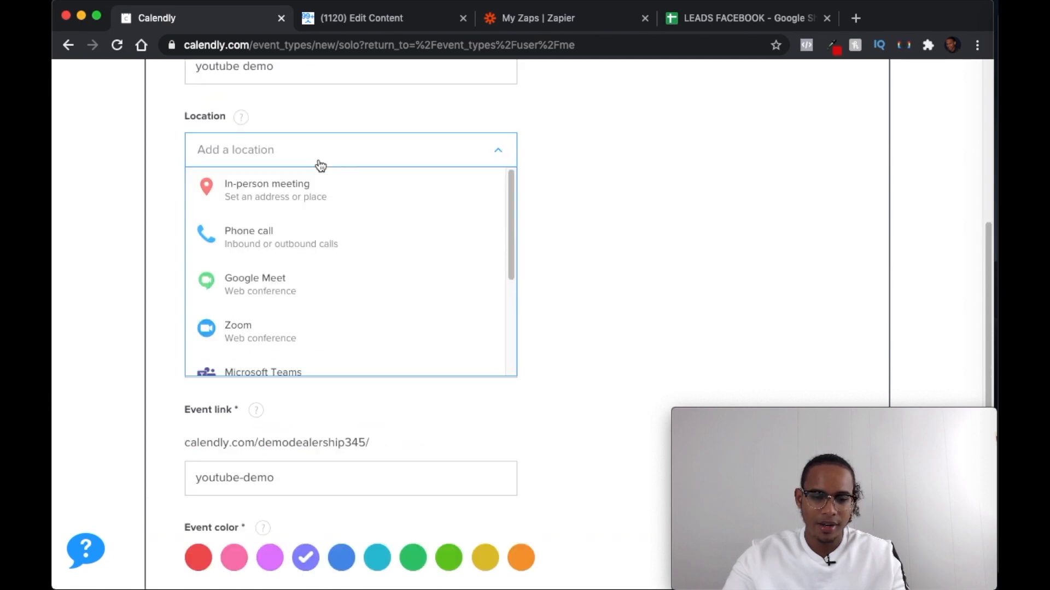
left_click(441, 202)
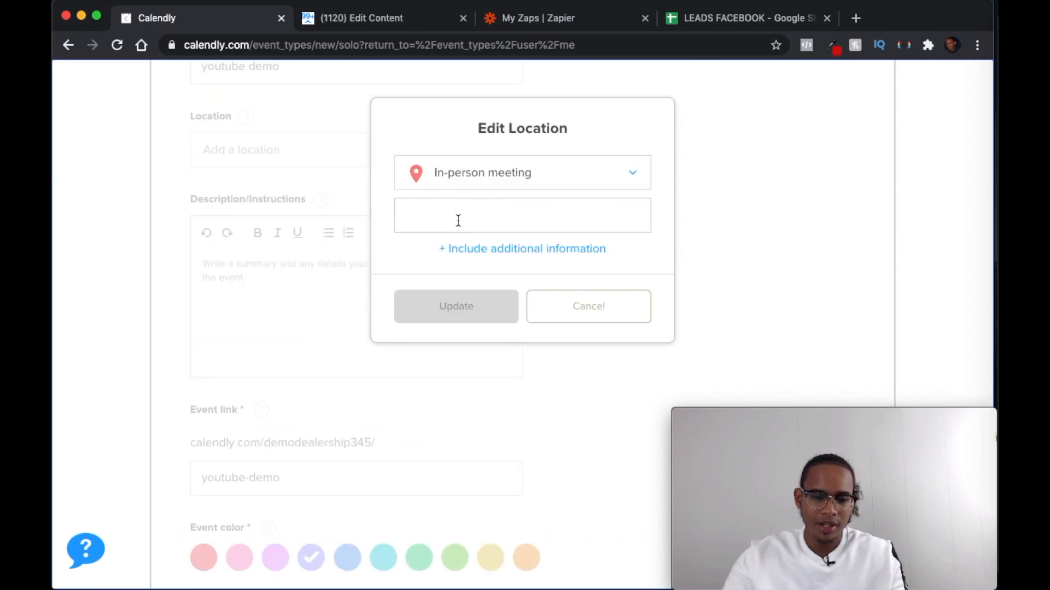
left_click(487, 226)
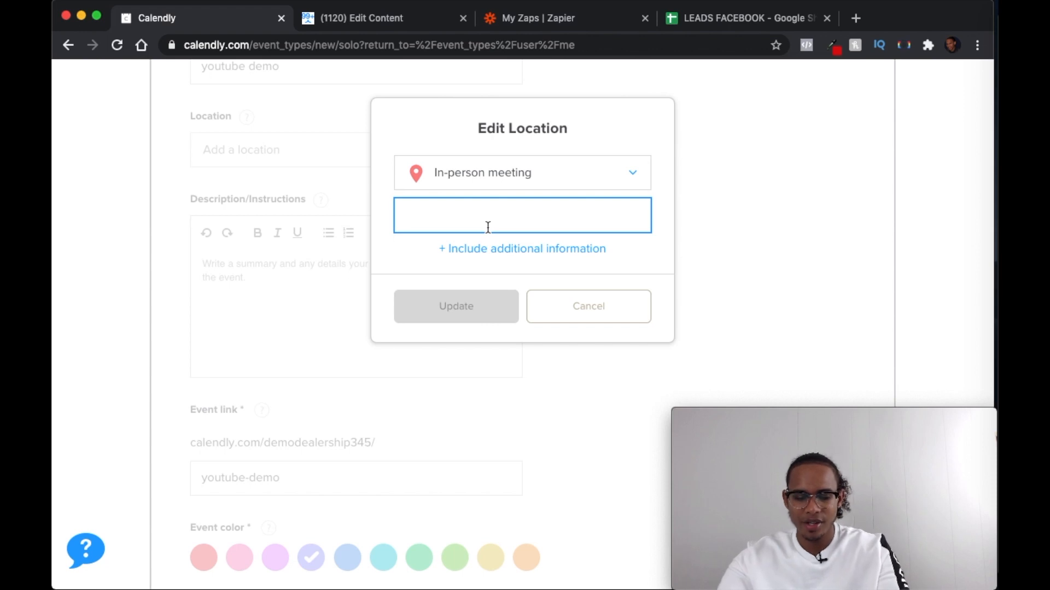
type("12")
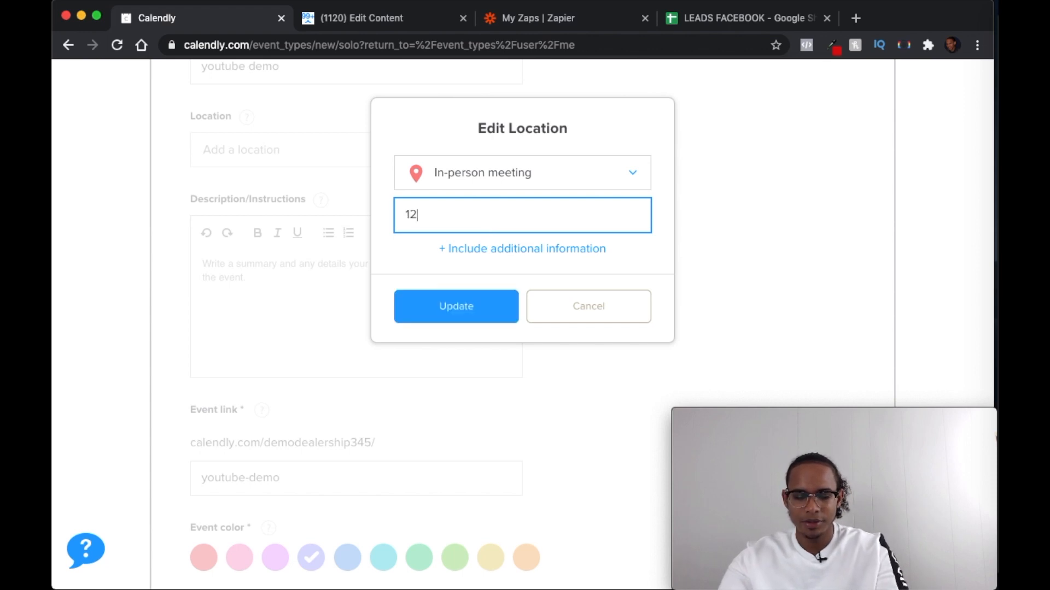
type("3 demo ave")
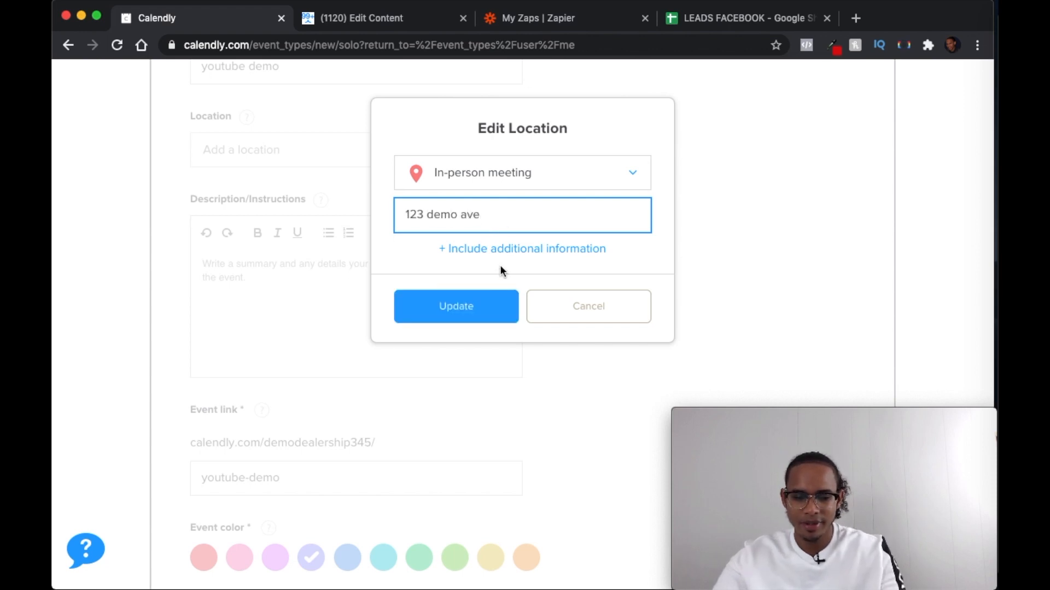
left_click(474, 301)
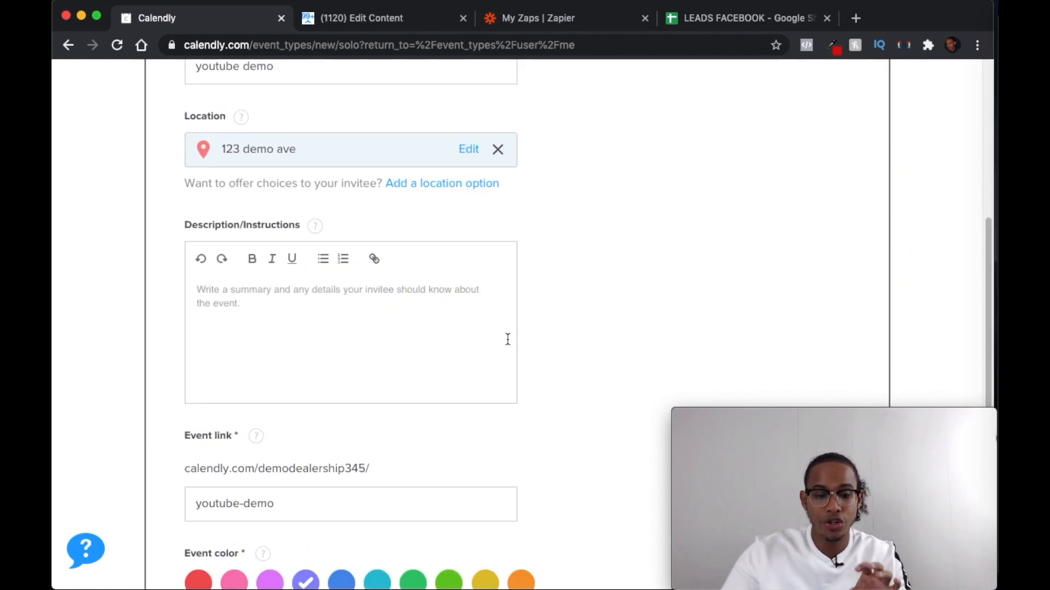
Save the event's name and location details and continue to its duration and booking availability settings
scroll(503, 350, "down", 3)
scroll(504, 359, "up", 9)
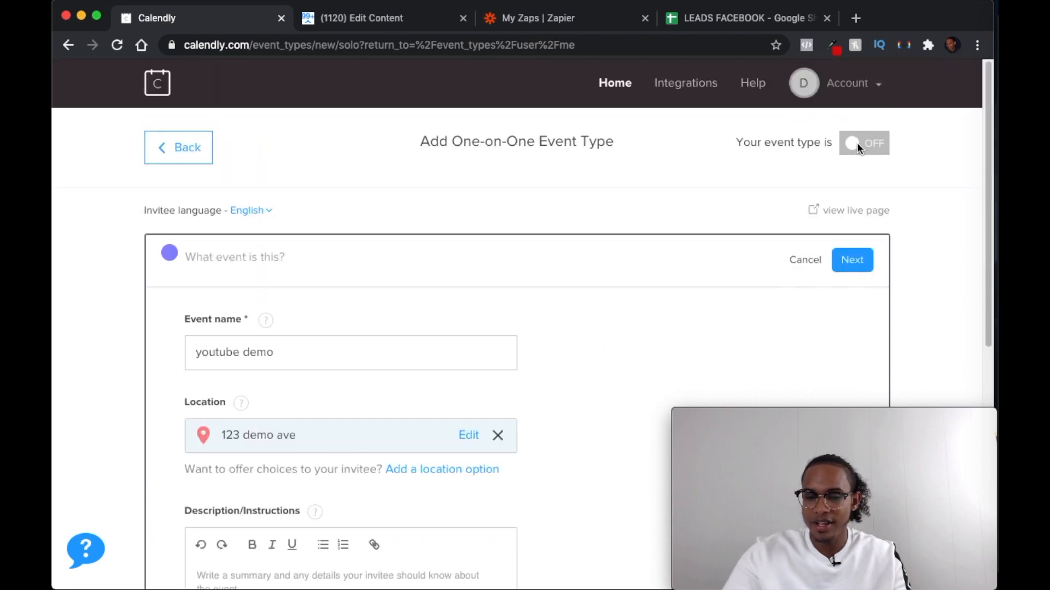
scroll(723, 216, "down", 1)
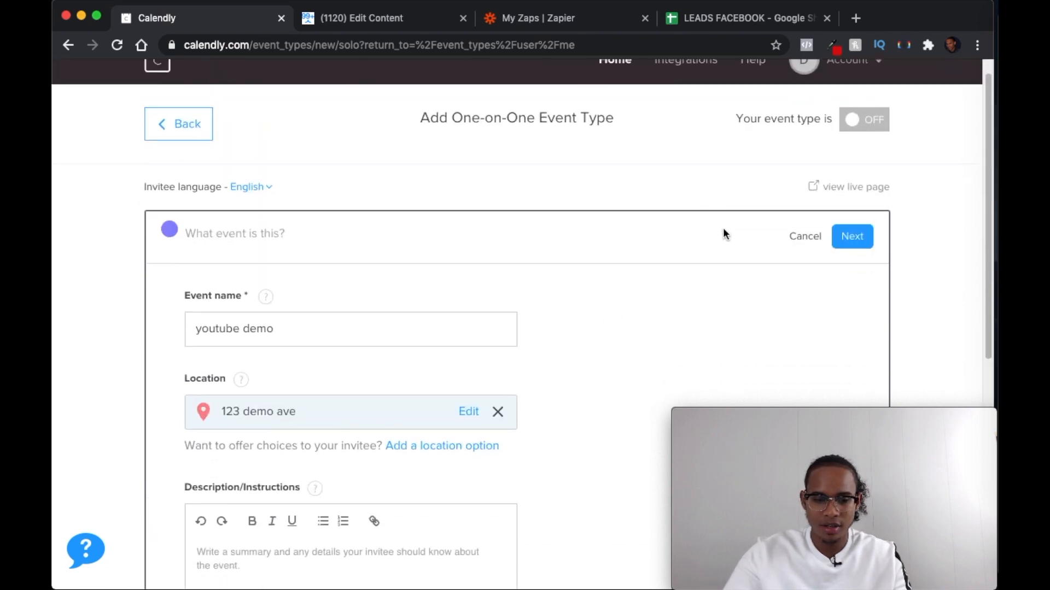
left_click(854, 245)
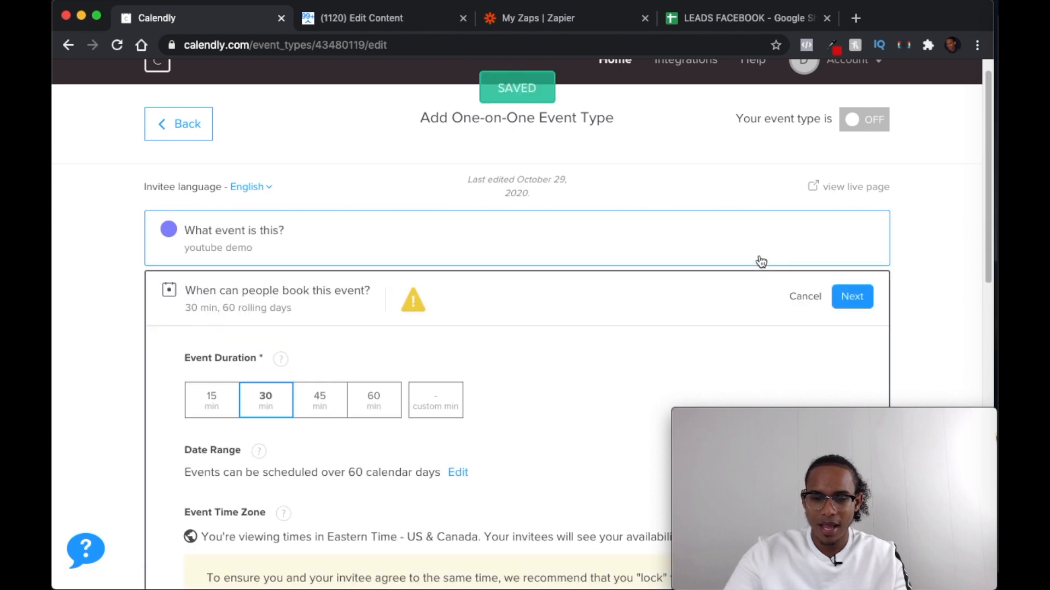
scroll(762, 262, "down", 1)
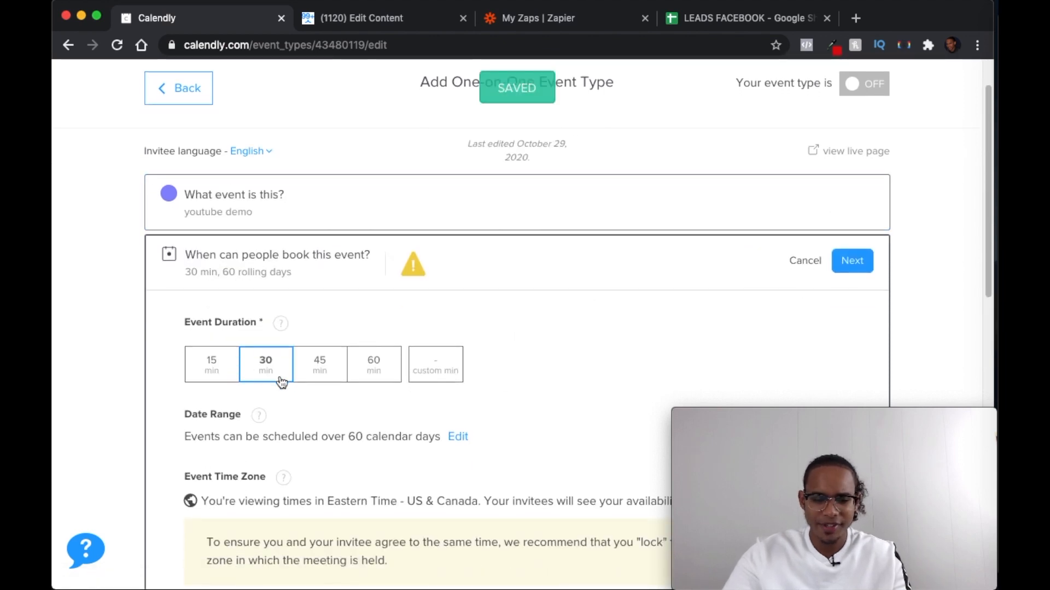
Set the youtube demo event's duration to 45 minutes
scroll(453, 356, "down", 4)
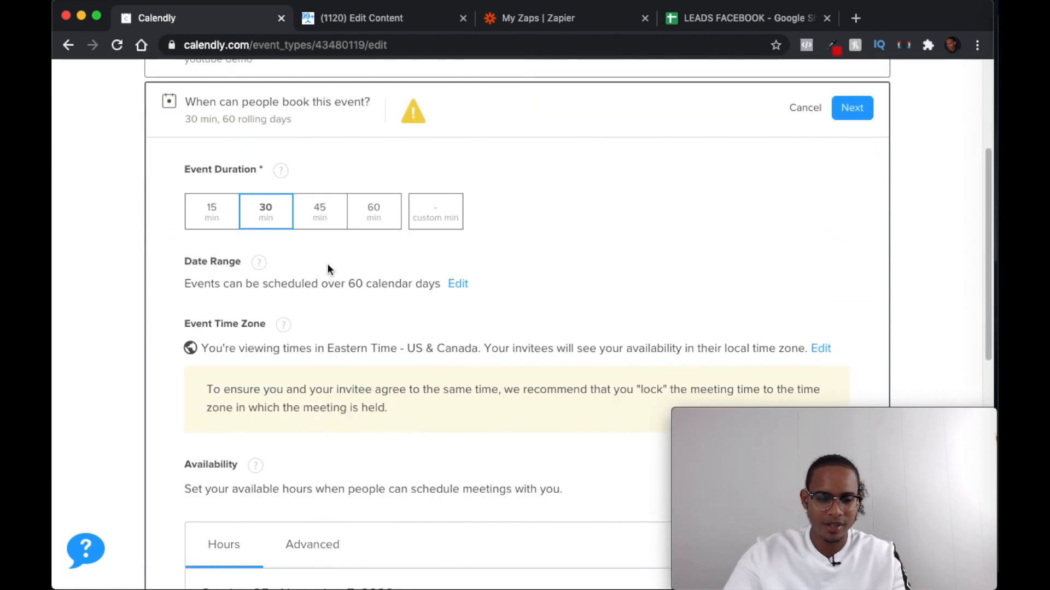
left_click(318, 220)
scroll(356, 274, "down", 1)
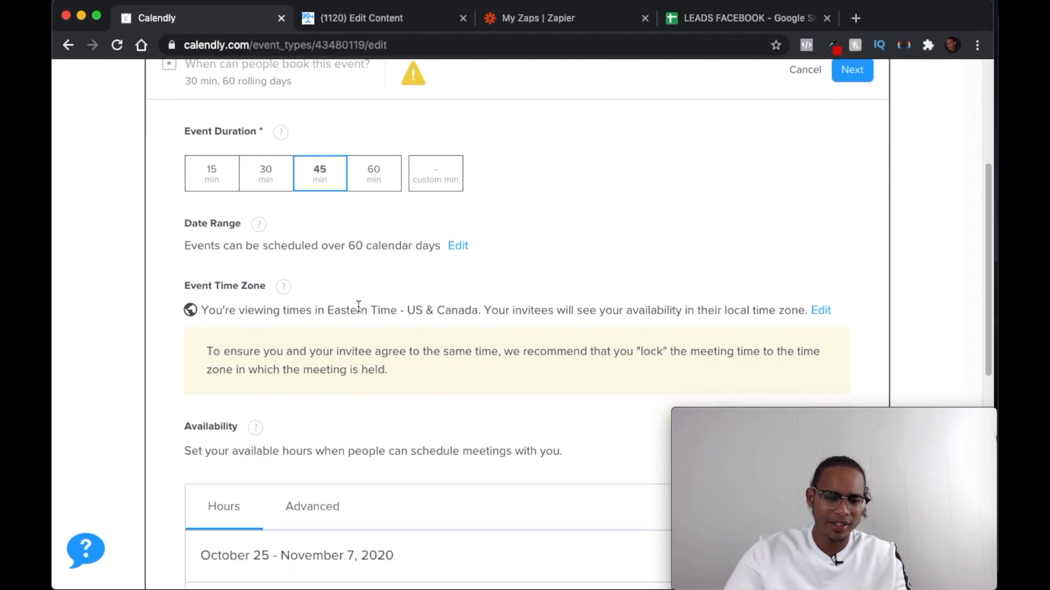
In the advanced availability settings, show available time slots in increments of 45 min
scroll(362, 307, "down", 5)
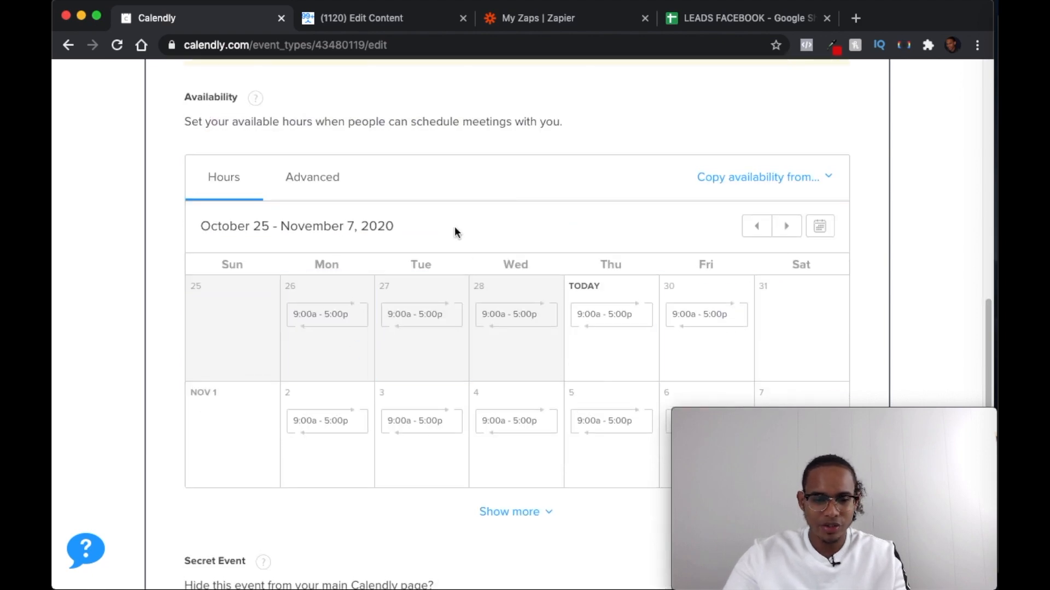
left_click(320, 182)
scroll(624, 304, "down", 1)
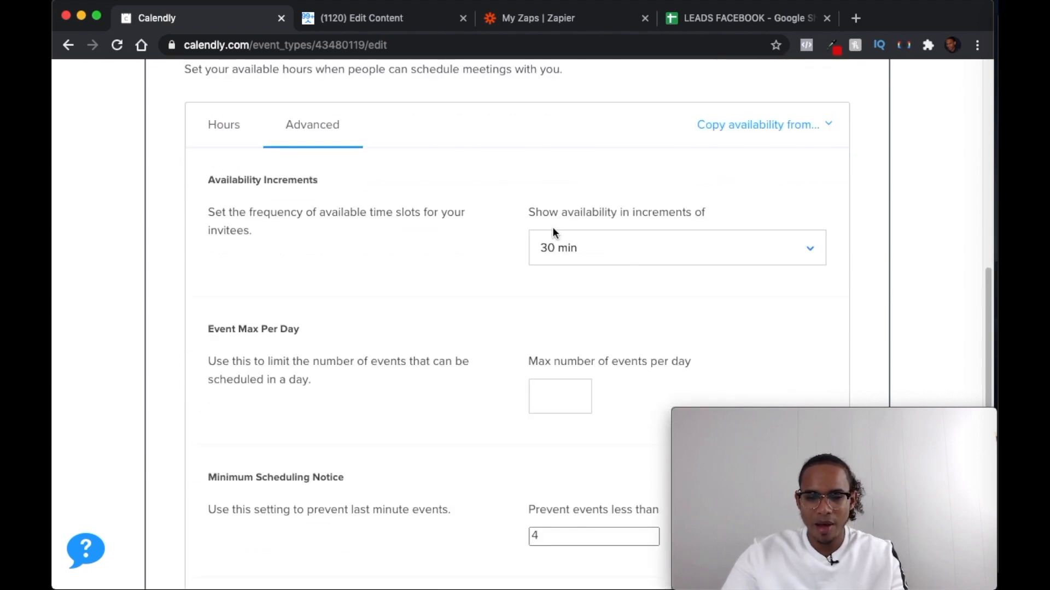
left_click(690, 242)
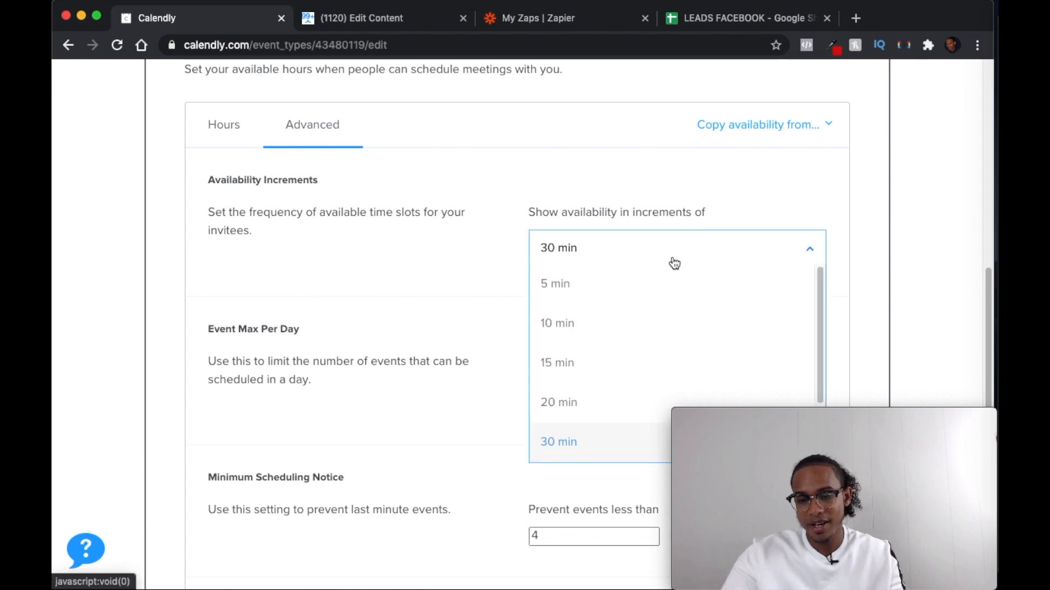
scroll(592, 424, "down", 2)
left_click(581, 403)
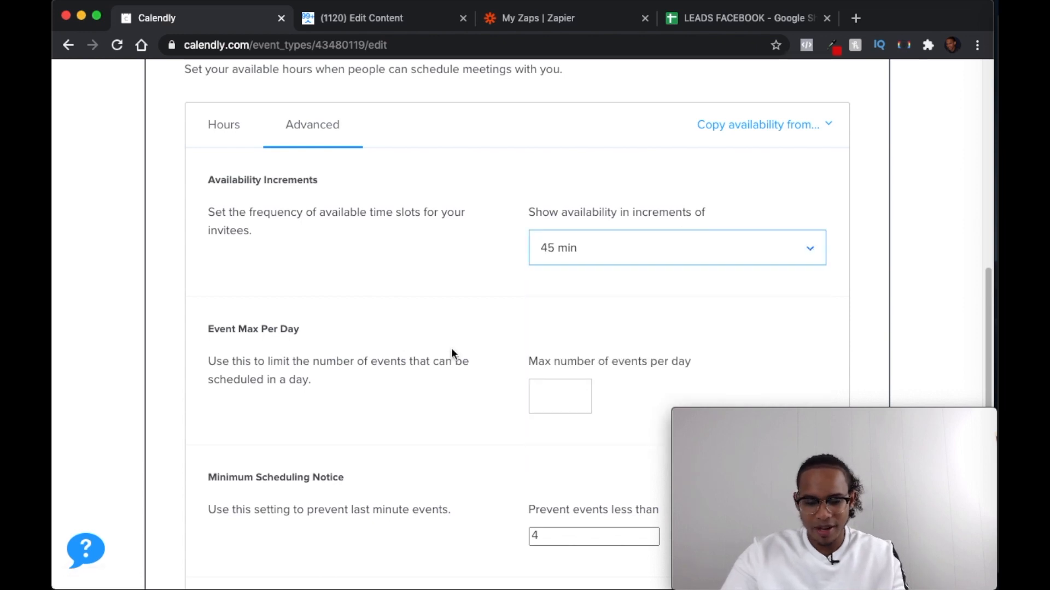
Limit the event to 6 bookings per day and set the minimum scheduling notice to 3 hours
scroll(459, 312, "down", 1)
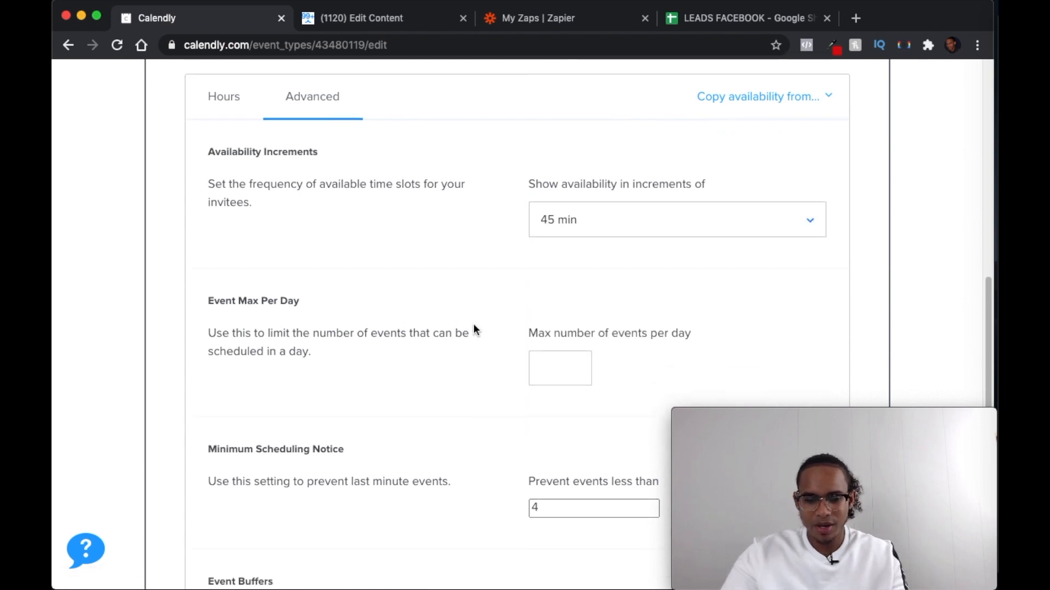
left_click(574, 377)
type("6")
scroll(549, 187, "down", 5)
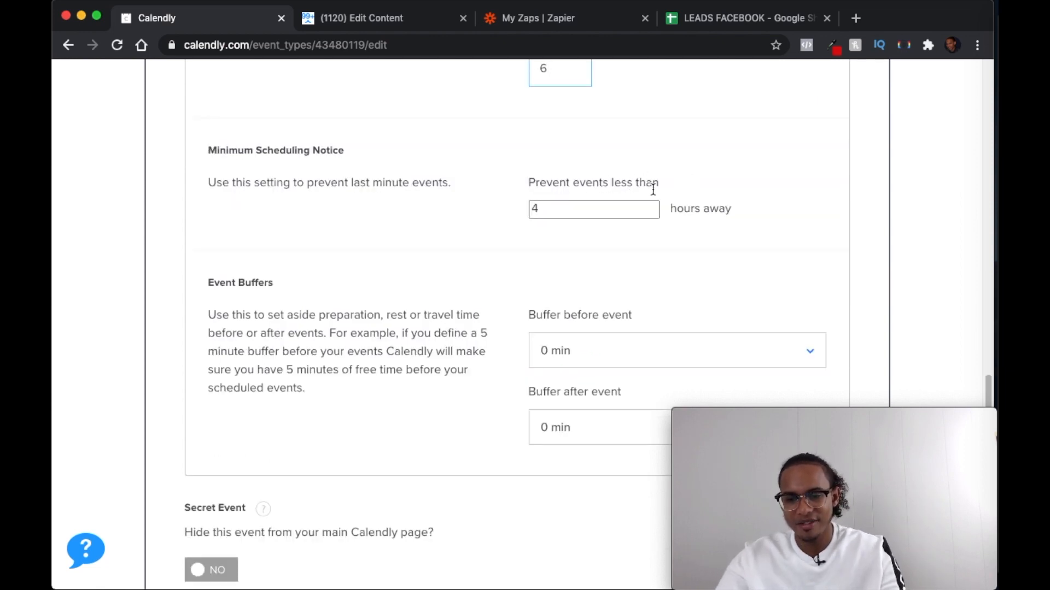
left_click(616, 213)
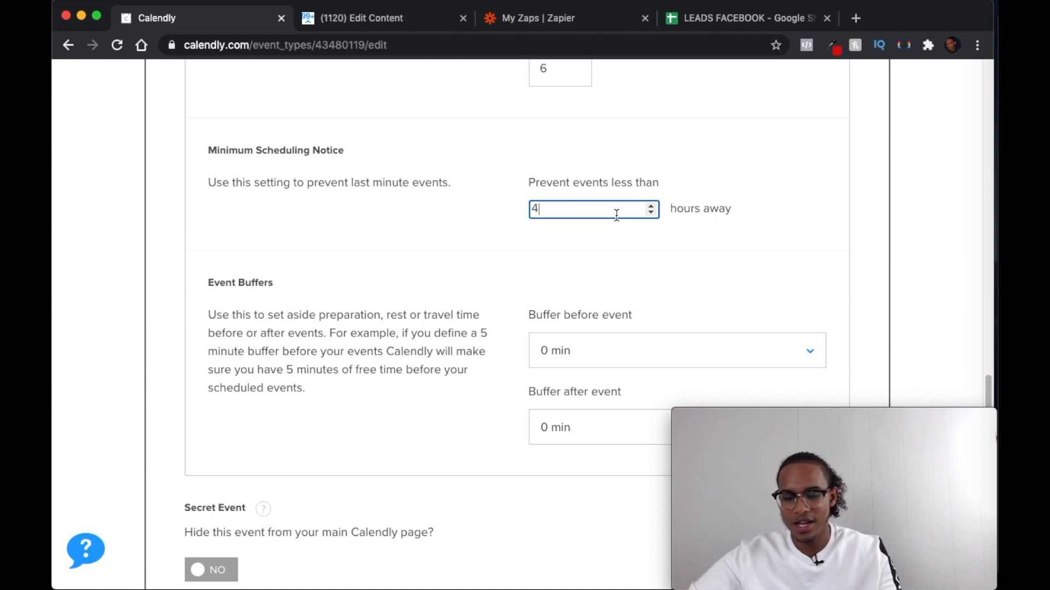
key("BackSpace")
type("3")
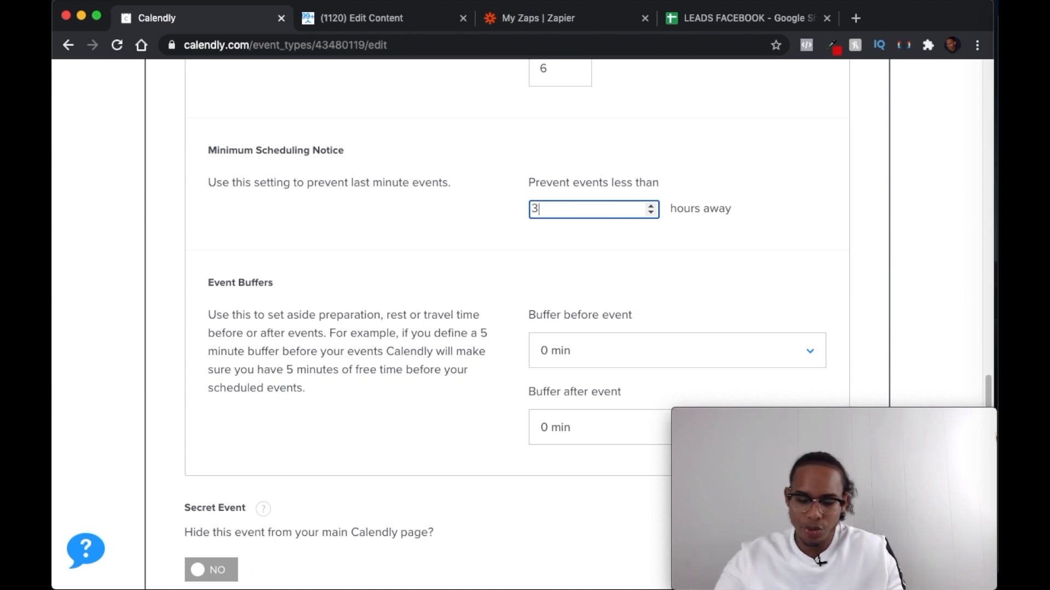
left_click(478, 263)
Review the remaining booking settings and save the event's duration and availability
scroll(476, 264, "down", 3)
scroll(445, 315, "up", 12)
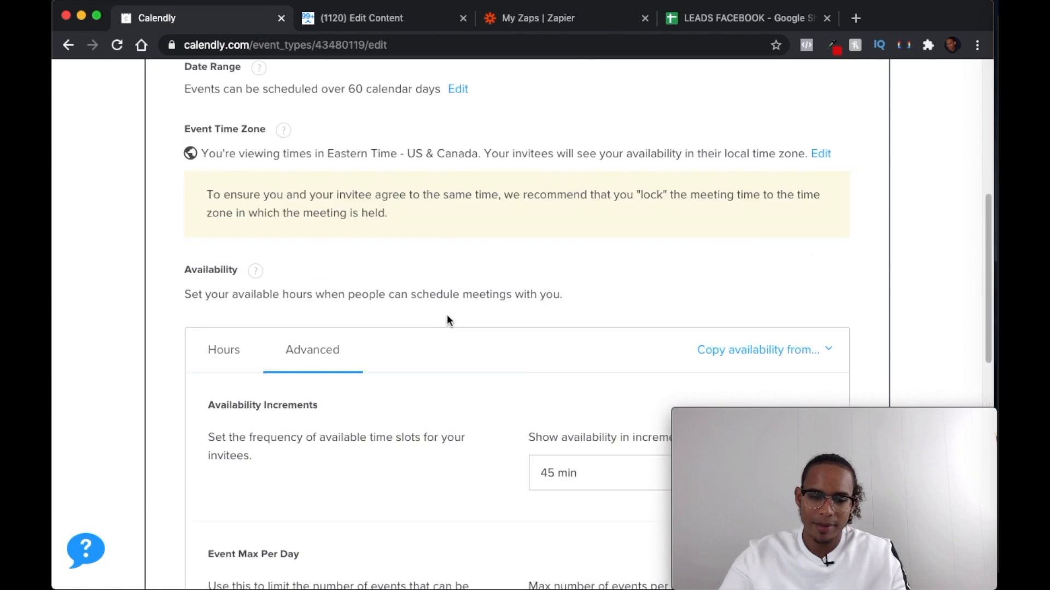
scroll(448, 314, "up", 7)
scroll(445, 301, "down", 19)
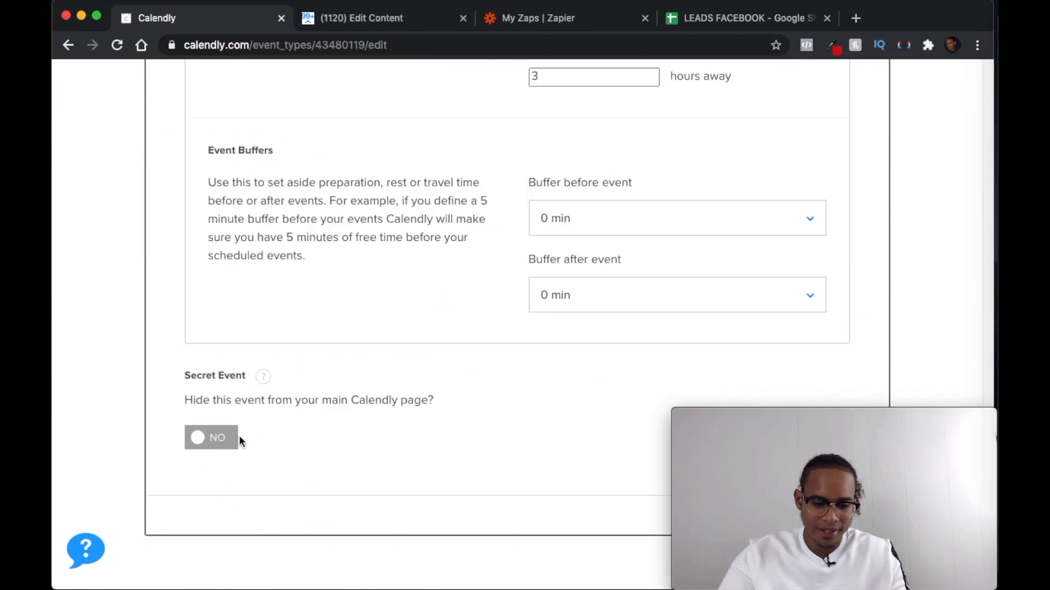
scroll(337, 373, "up", 19)
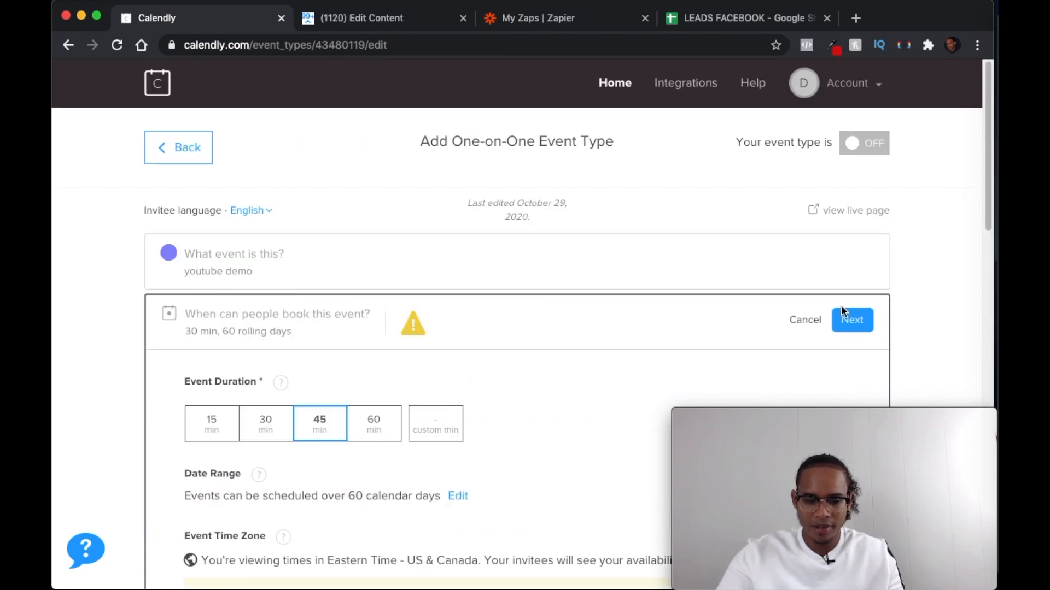
Add a new invitee question to the event with the answer type Phone Number and make it required
scroll(624, 370, "down", 3)
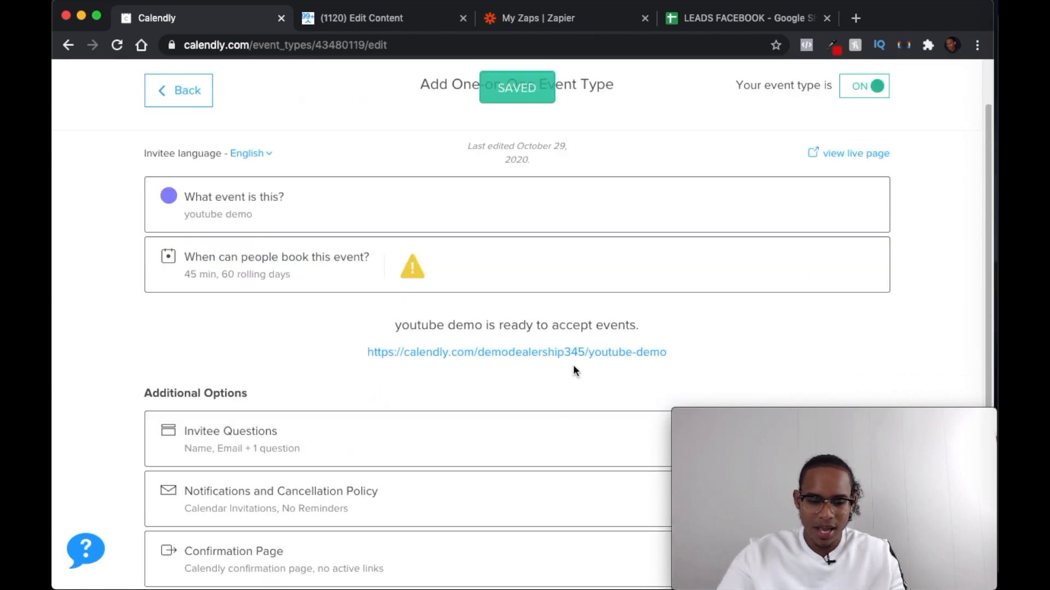
left_click(527, 368)
scroll(530, 371, "down", 5)
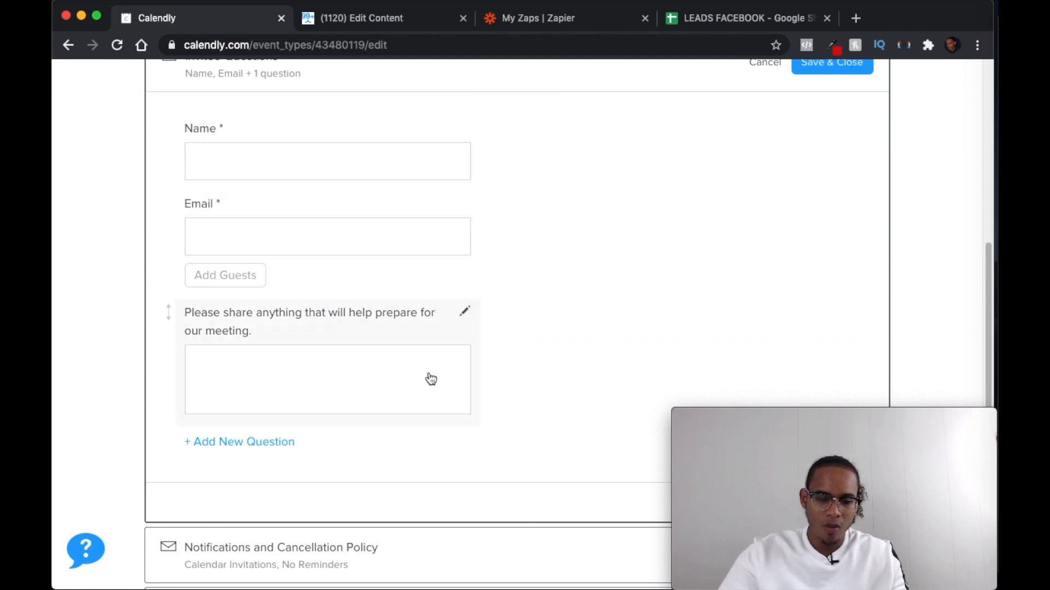
left_click(256, 440)
left_click(470, 333)
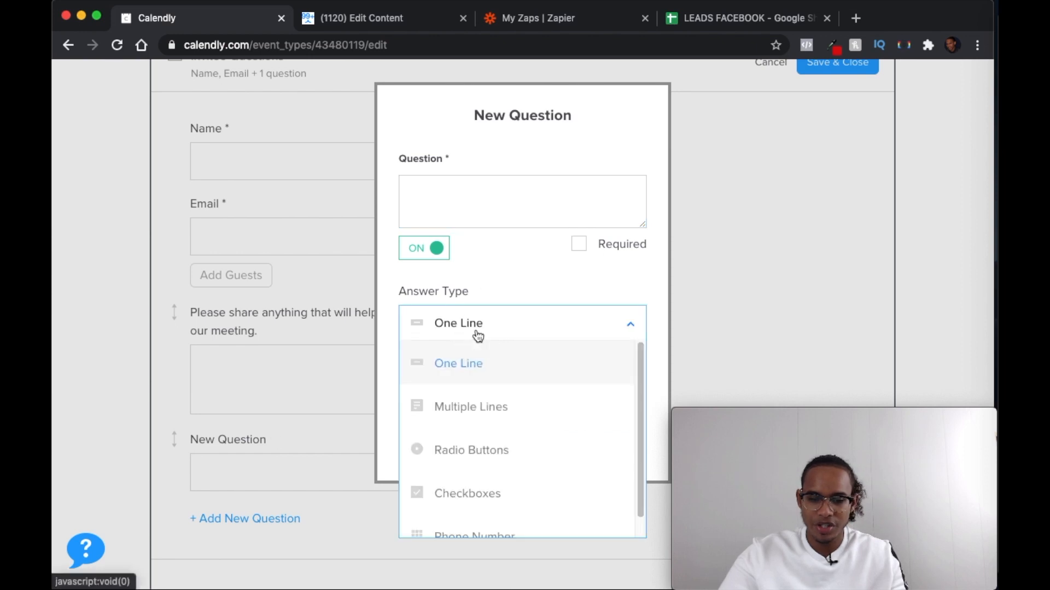
scroll(541, 438, "down", 1)
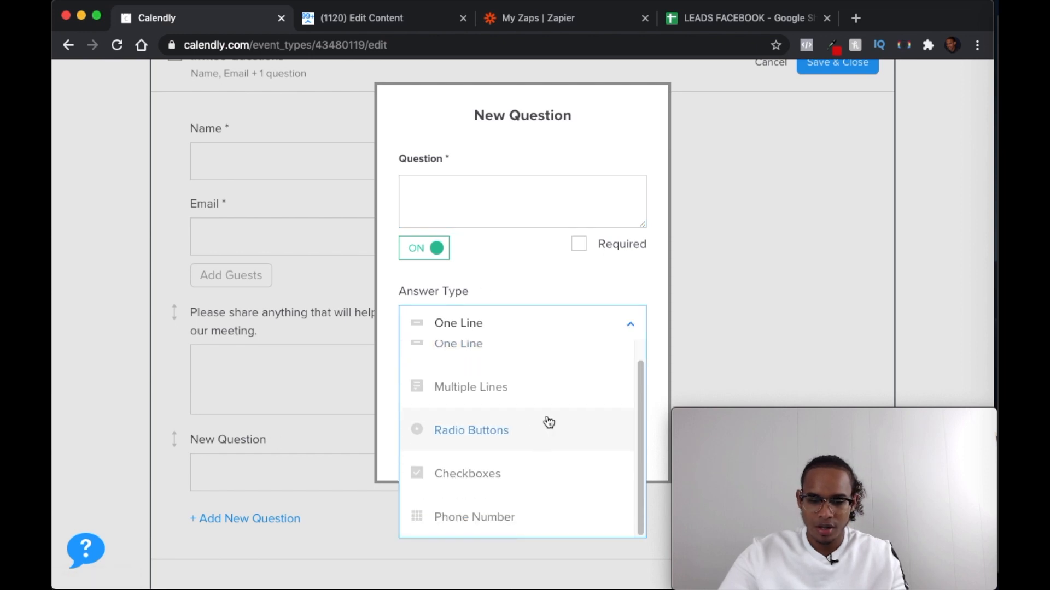
left_click(490, 515)
left_click(580, 247)
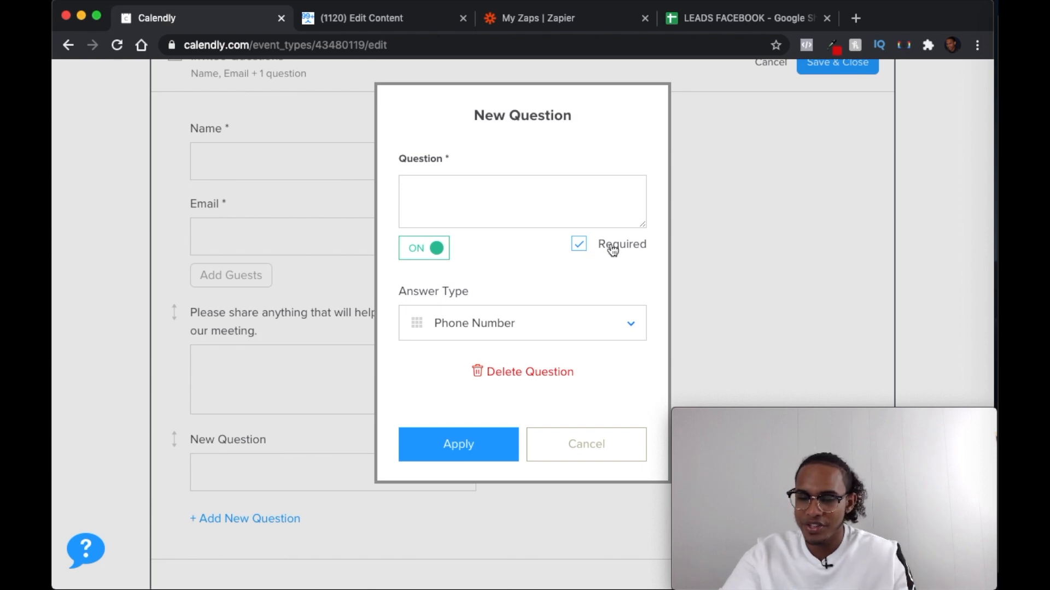
Word the new invitee question as "Phone Number" and apply it to the booking form
left_click(468, 443)
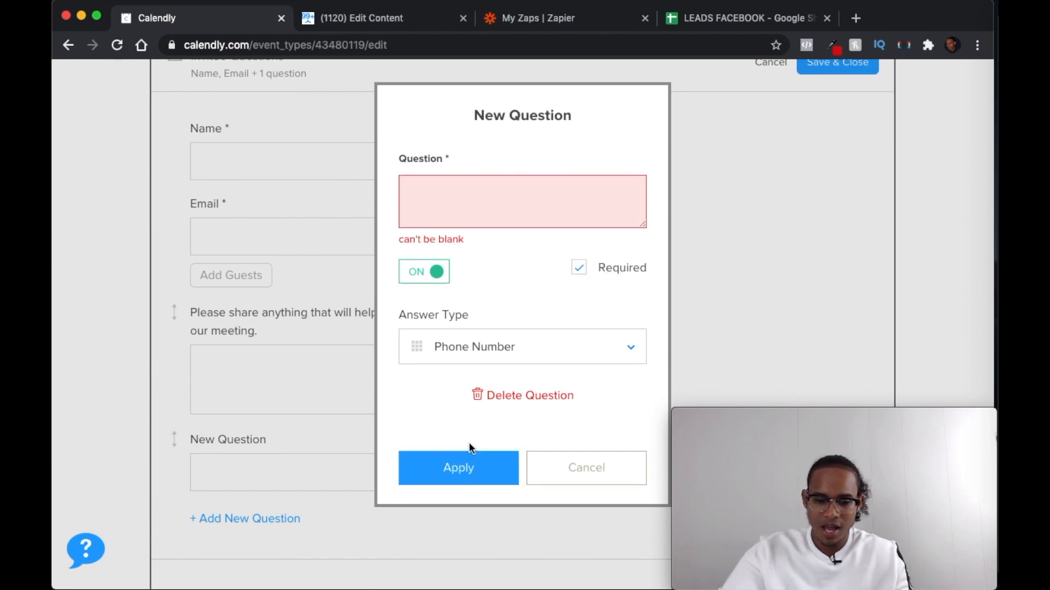
left_click(492, 207)
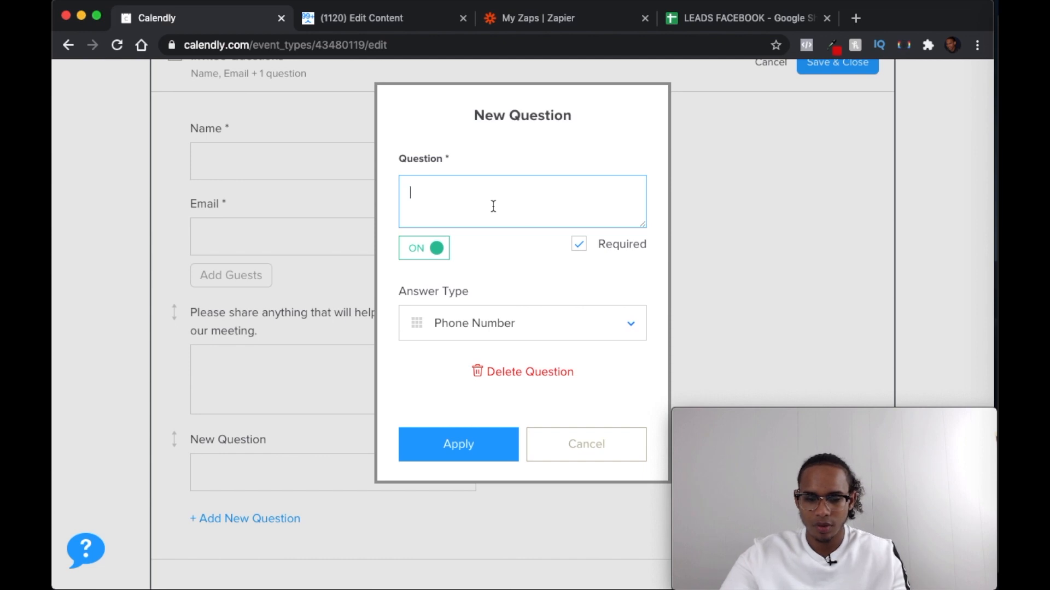
type("p")
key("BackSpace")
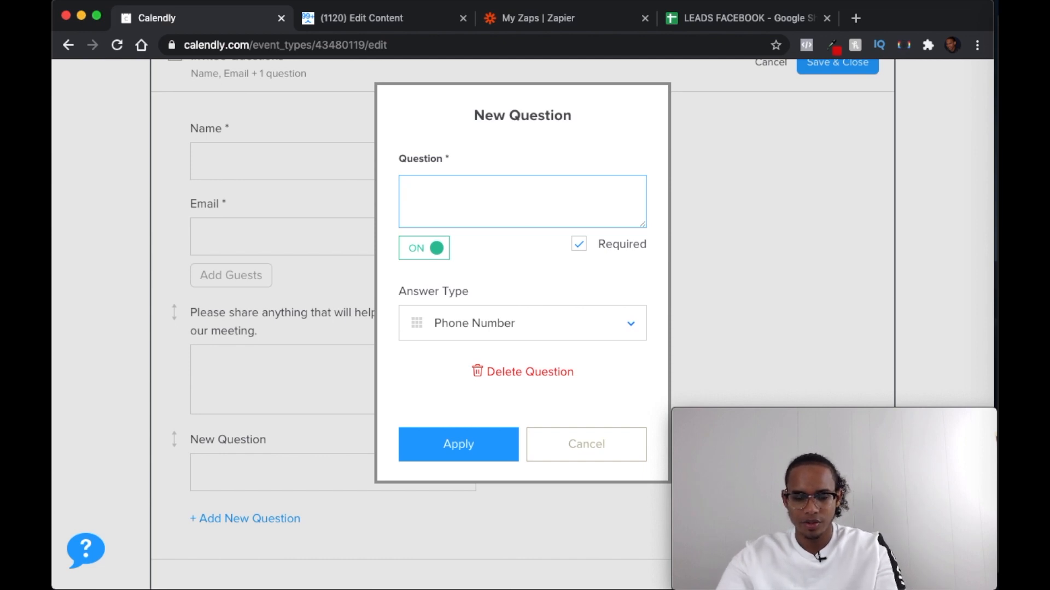
type("Phone nu")
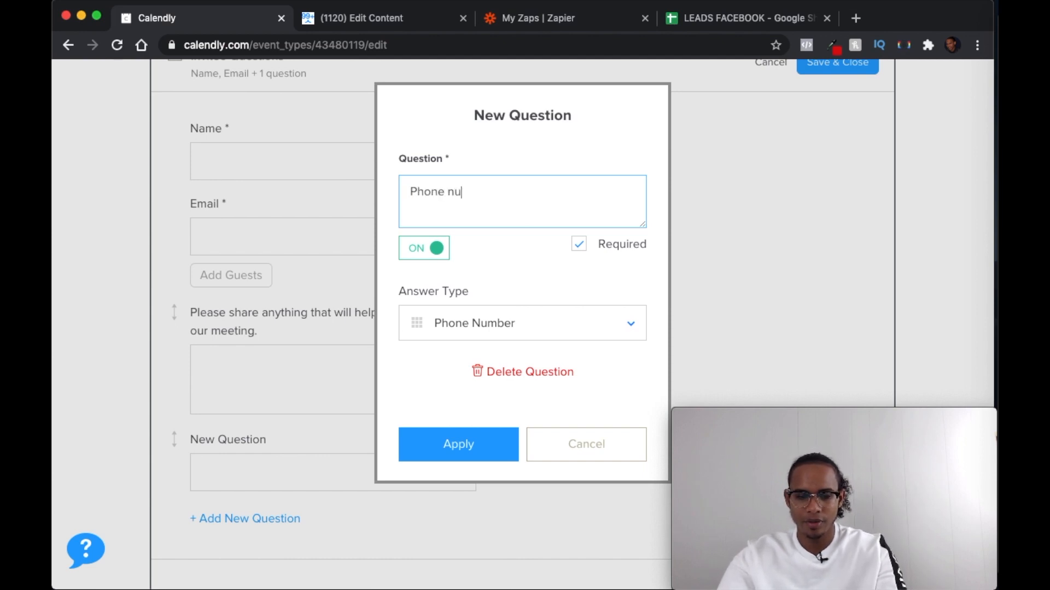
key("BackSpace")
key("BackSpace")
type("Number")
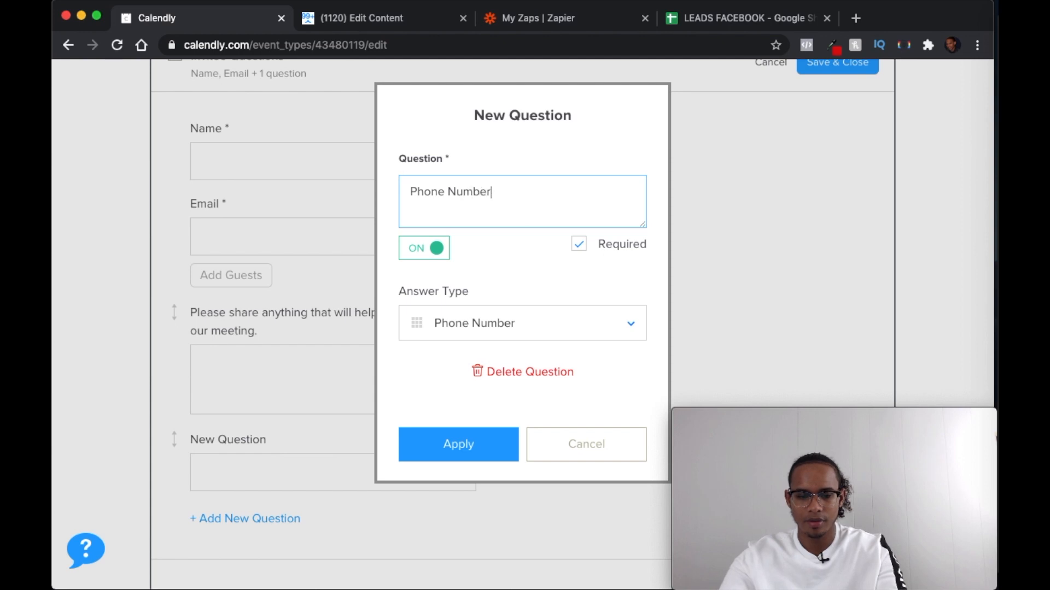
left_click(453, 448)
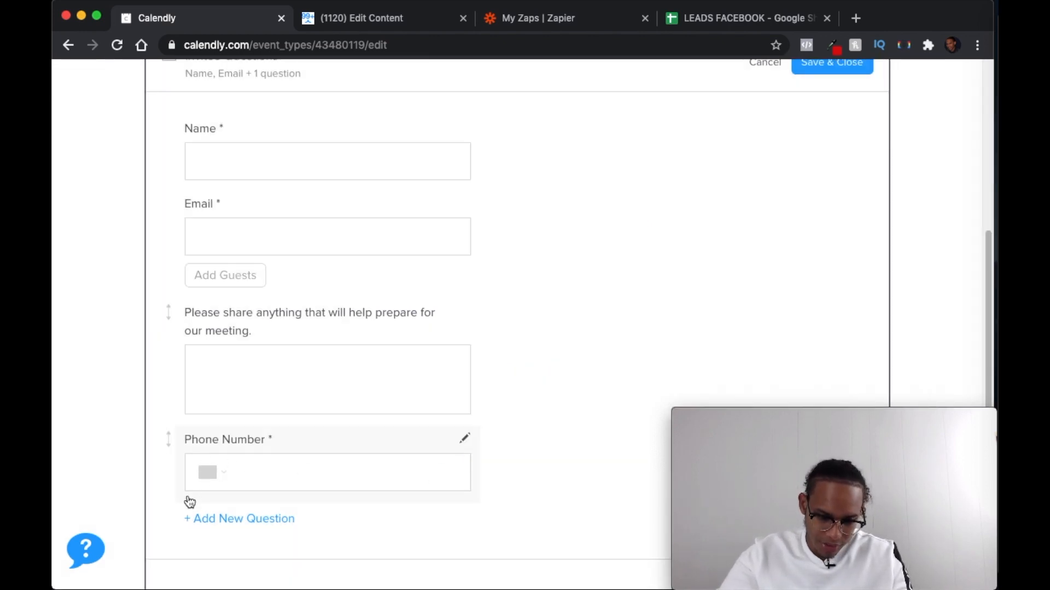
Move the Phone Number question above the meeting preparation question and delete the preparation question
left_click_drag(169, 446, 170, 306)
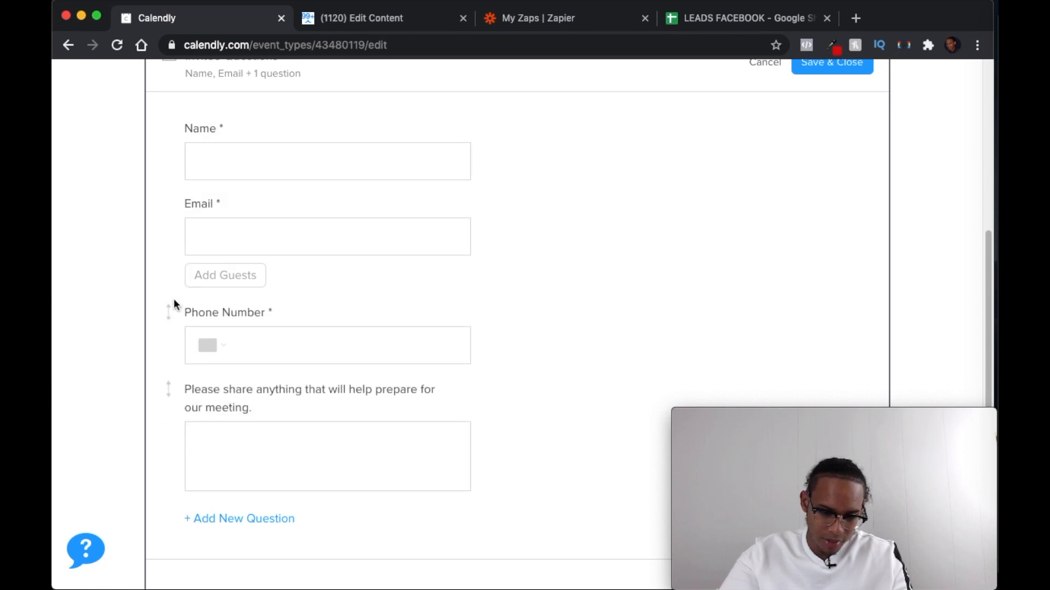
left_click(248, 474)
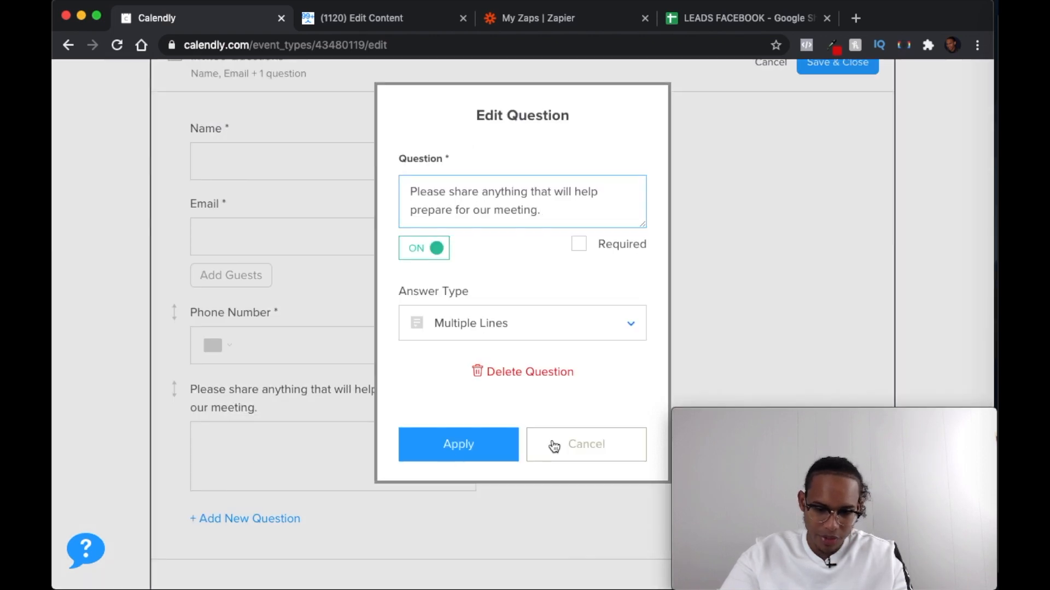
left_click(517, 371)
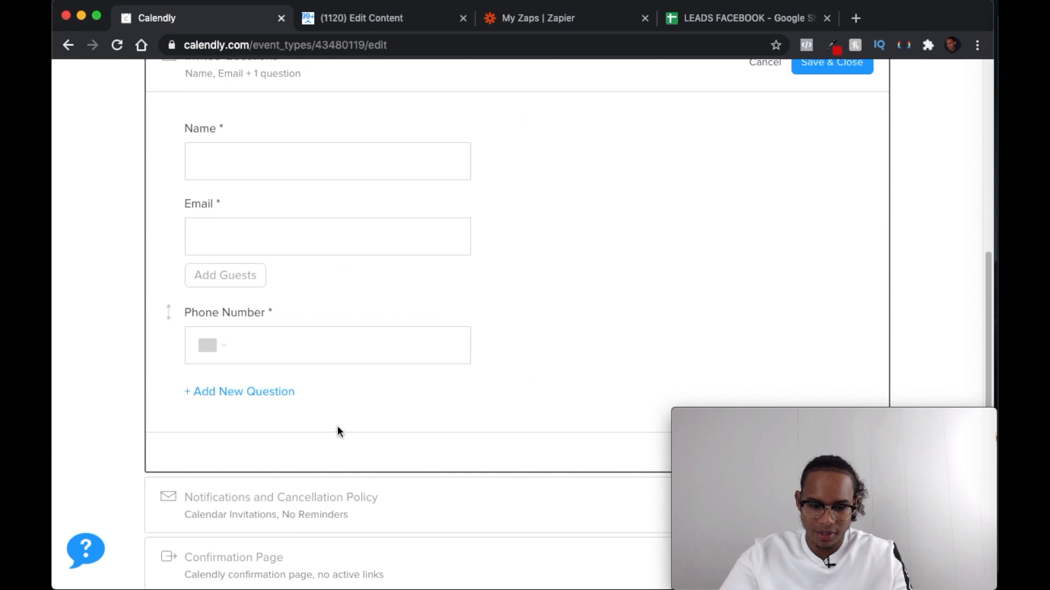
Check the booking form's fields, then save and close the invitee questions
scroll(306, 426, "up", 4)
scroll(276, 424, "down", 2)
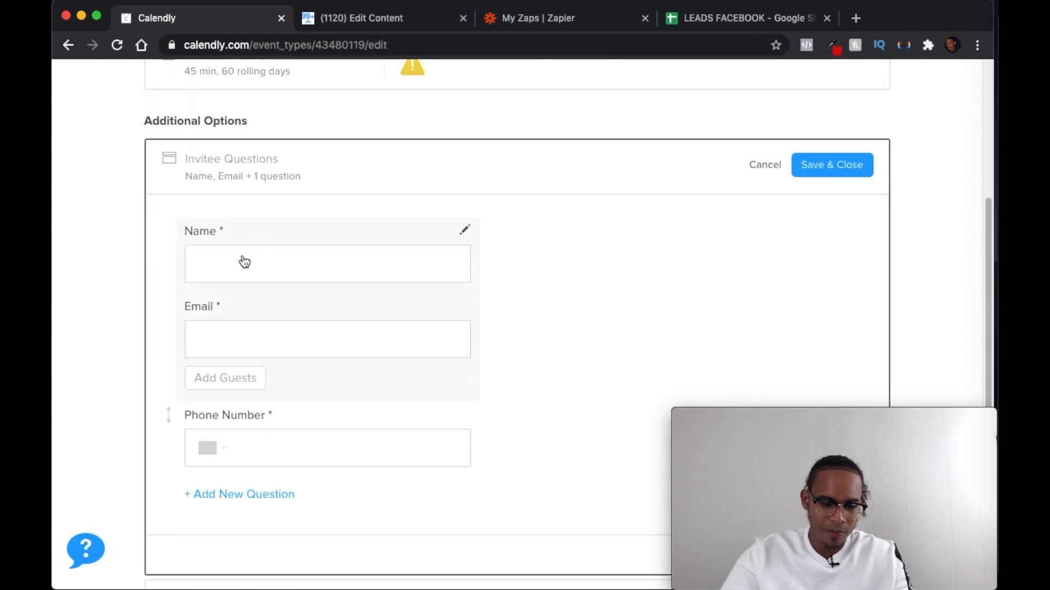
scroll(356, 459, "down", 1)
scroll(440, 438, "up", 3)
scroll(461, 420, "down", 6)
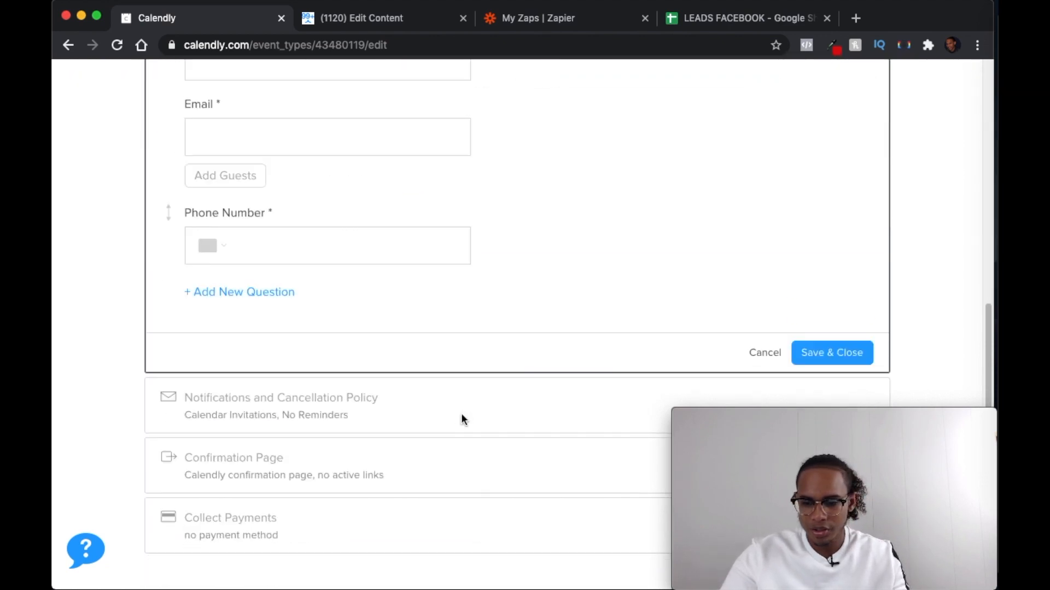
left_click(829, 335)
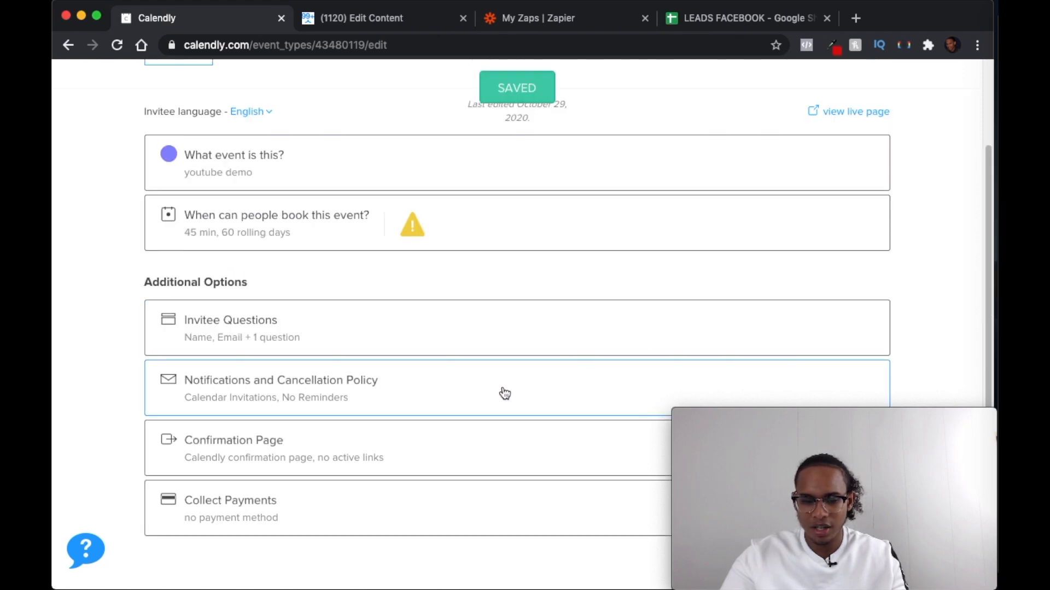
Examine the event type's overview, including its status, booking settings and additional options
scroll(828, 237, "up", 3)
scroll(659, 265, "down", 2)
scroll(621, 271, "up", 3)
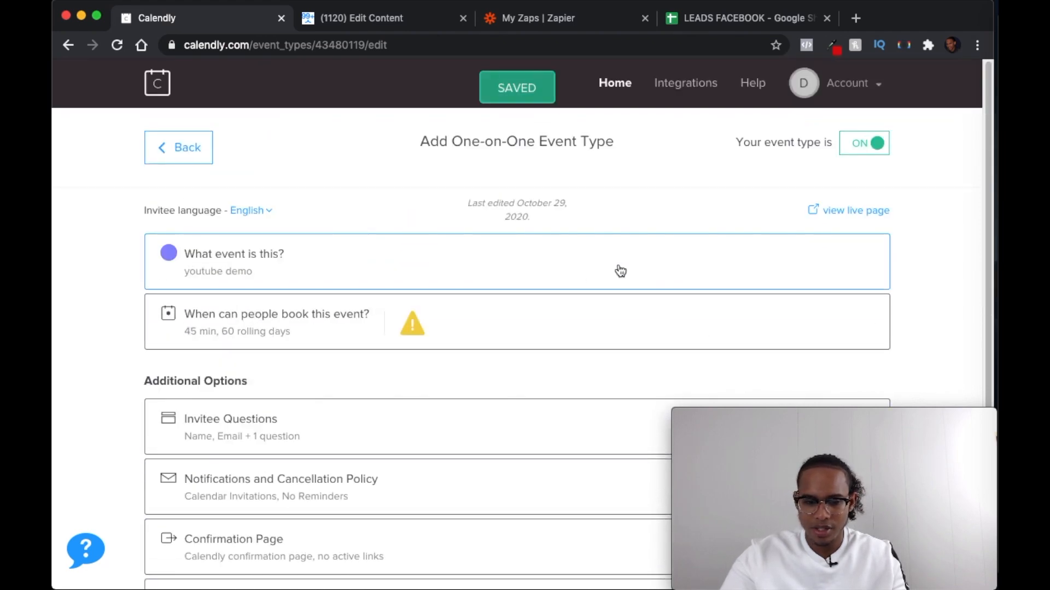
scroll(543, 283, "down", 2)
scroll(553, 288, "up", 2)
scroll(553, 288, "down", 2)
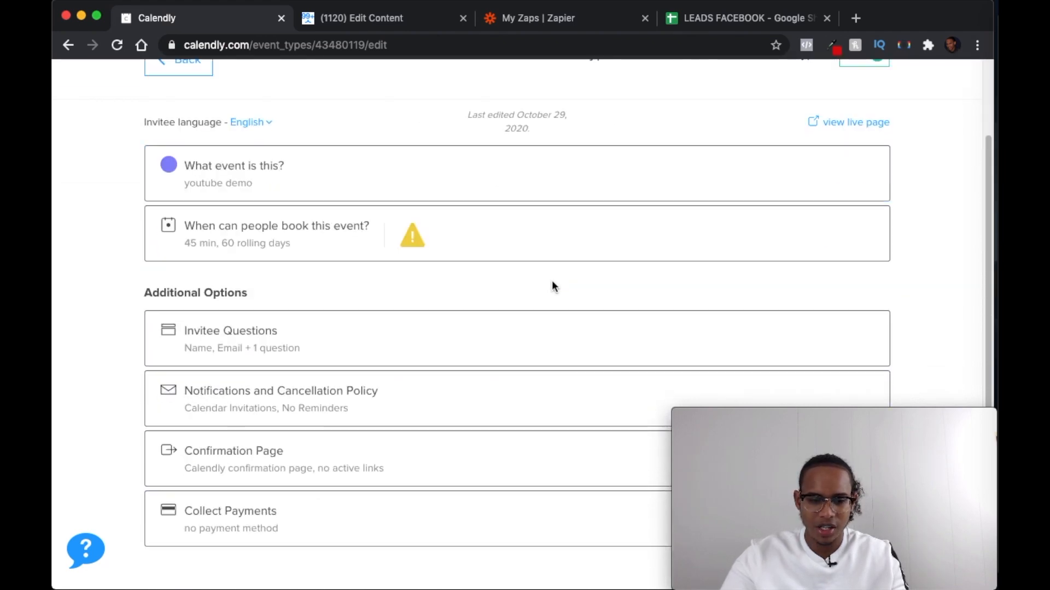
scroll(548, 291, "up", 2)
scroll(621, 281, "down", 2)
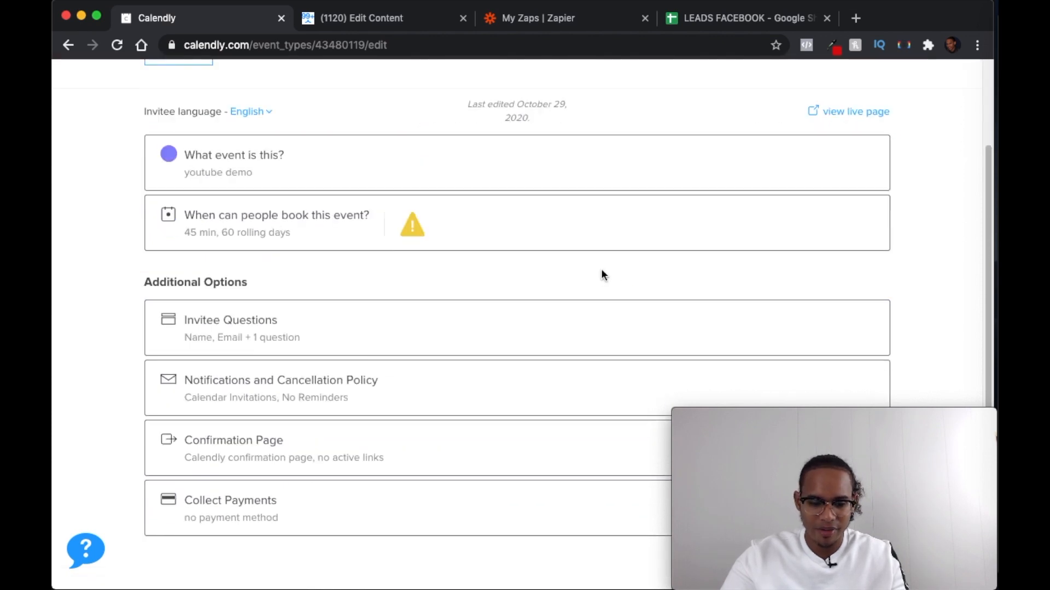
Return to the event types list and bring the youtube demo event's card into view
scroll(601, 273, "up", 3)
left_click(176, 148)
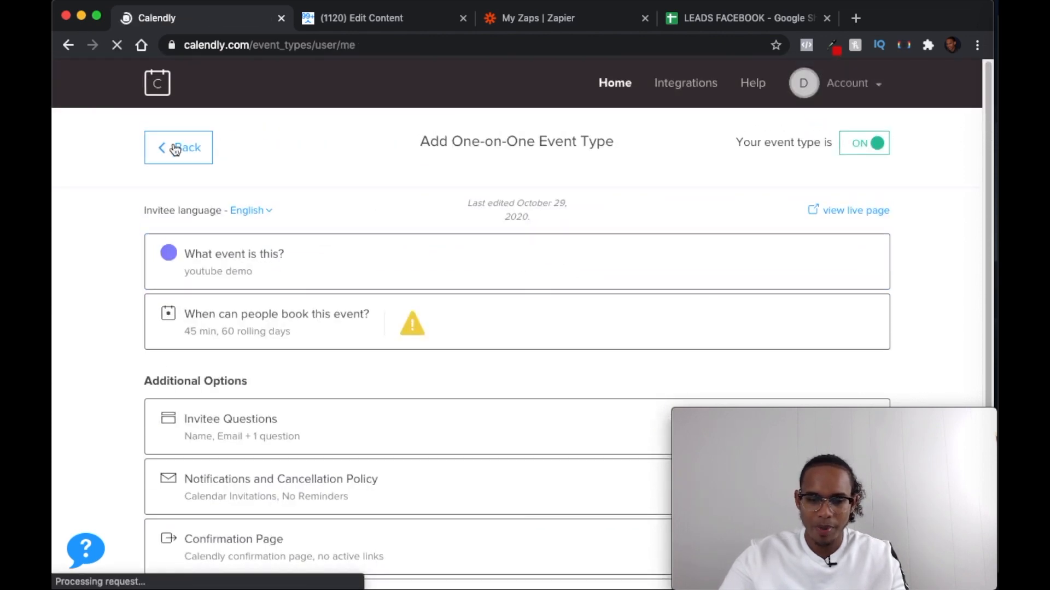
scroll(383, 285, "down", 3)
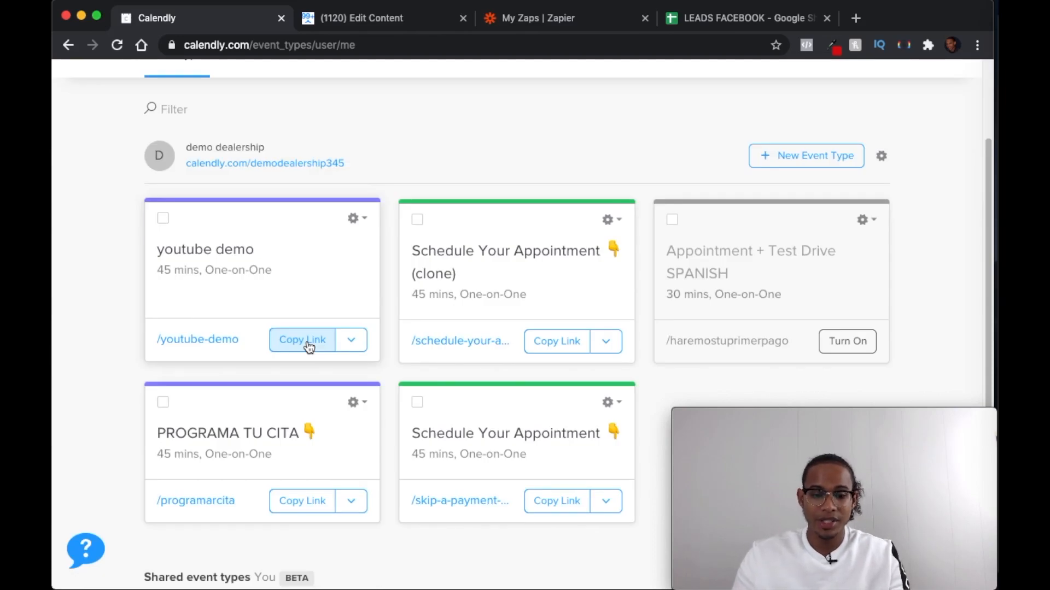
Copy the youtube demo event's booking link, then switch to ManyChat and open the Schedule Appointment button's settings in the schedule appointment message
left_click(308, 346)
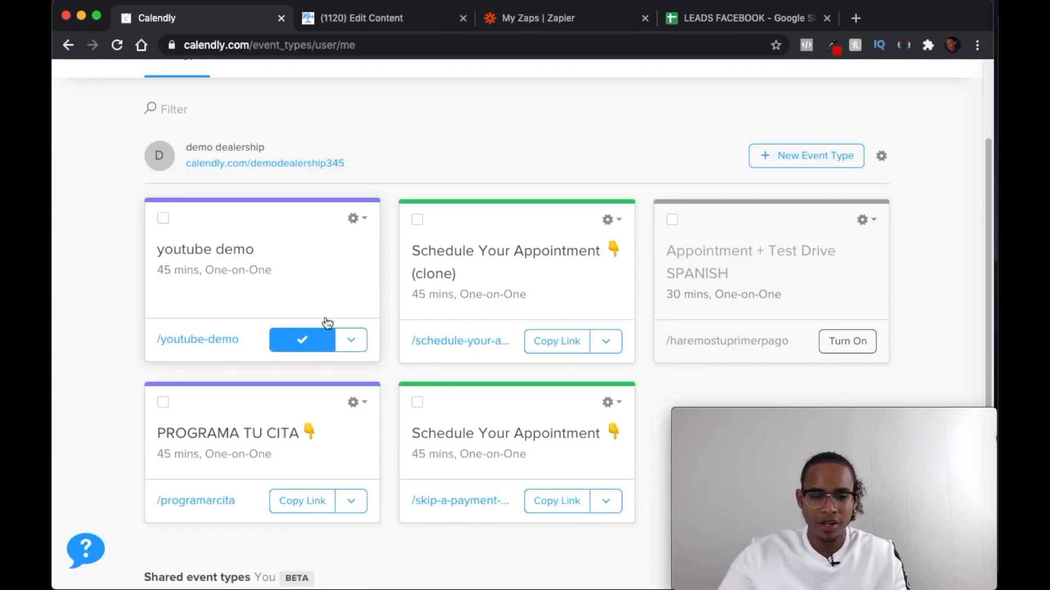
left_click(377, 20)
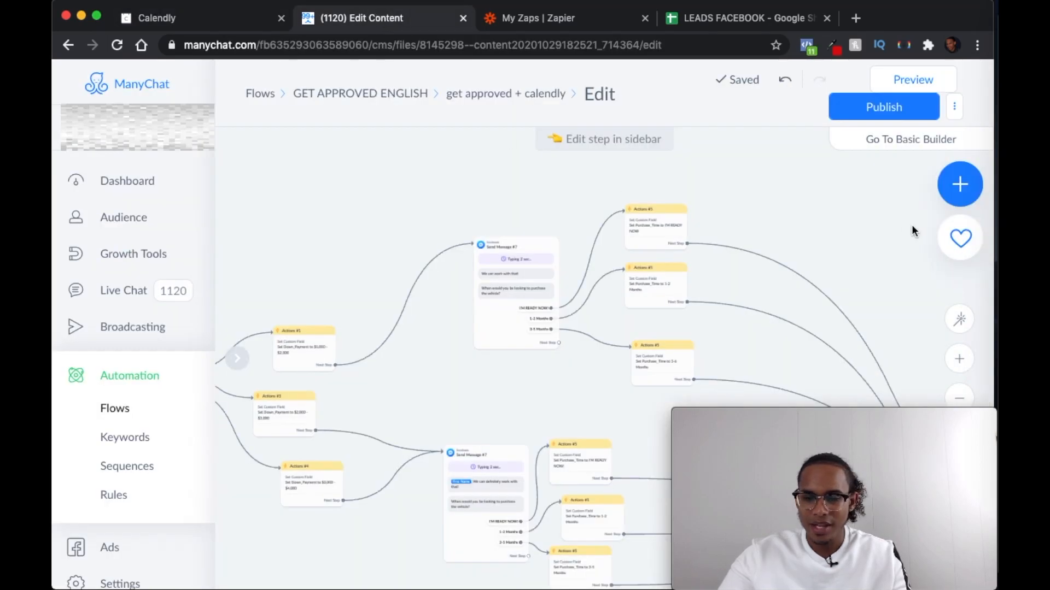
left_click_drag(850, 212, 615, 146)
left_click_drag(837, 279, 656, 162)
left_click_drag(773, 259, 594, 180)
left_click_drag(697, 331, 583, 241)
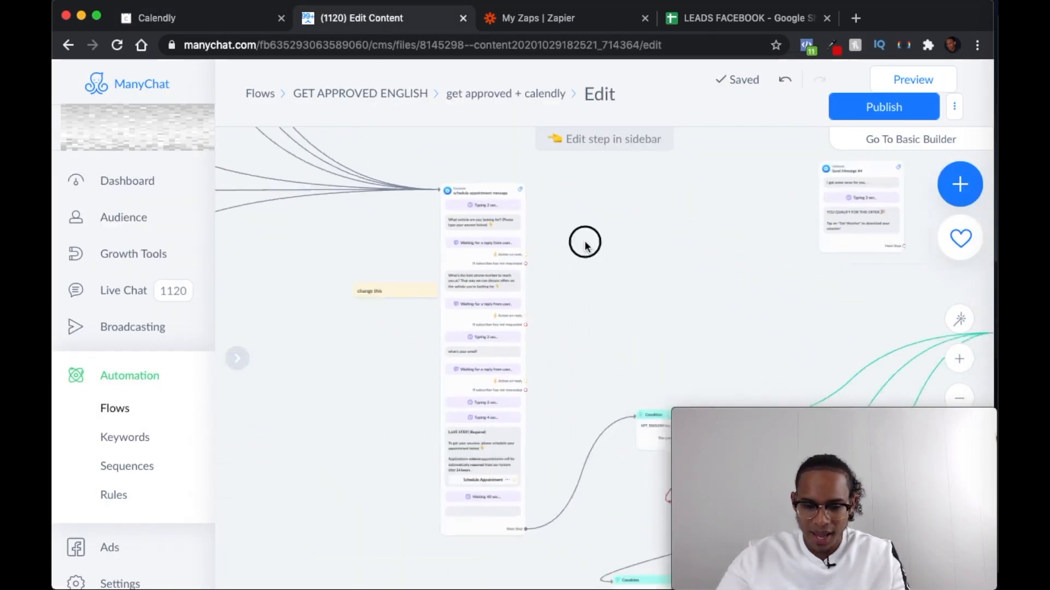
left_click_drag(749, 318, 593, 249)
left_click_drag(489, 229, 665, 140)
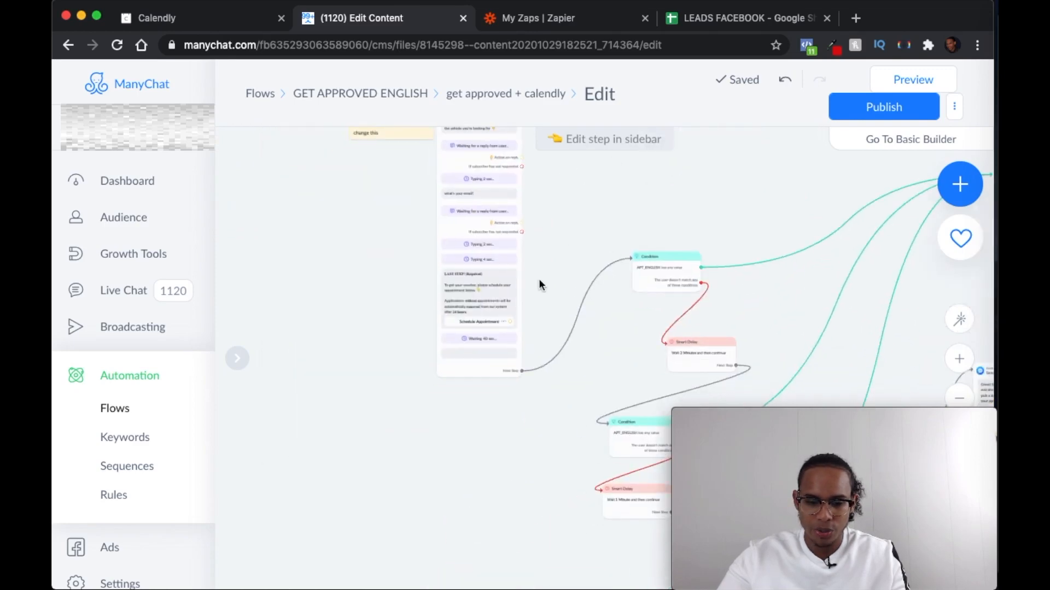
scroll(539, 280, "up", 5)
left_click_drag(544, 282, 655, 255)
scroll(639, 274, "up", 5)
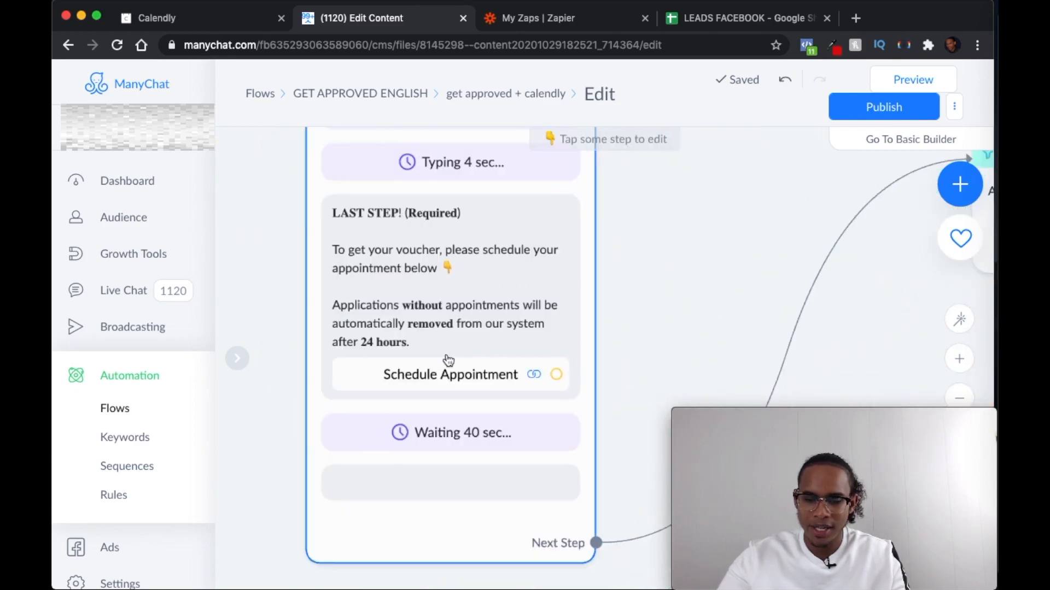
left_click(469, 381)
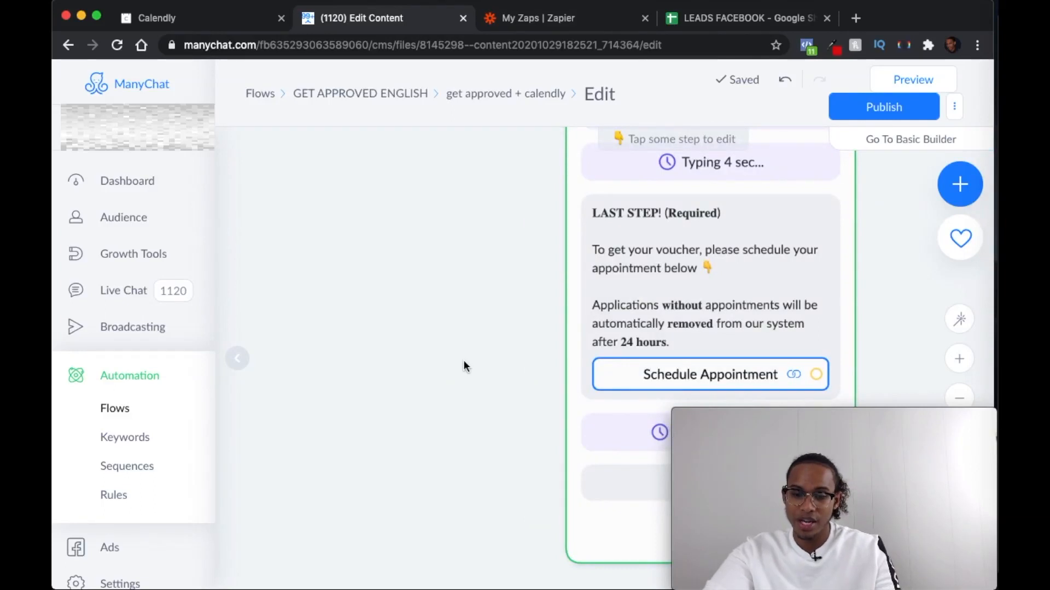
scroll(547, 353, "down", 3)
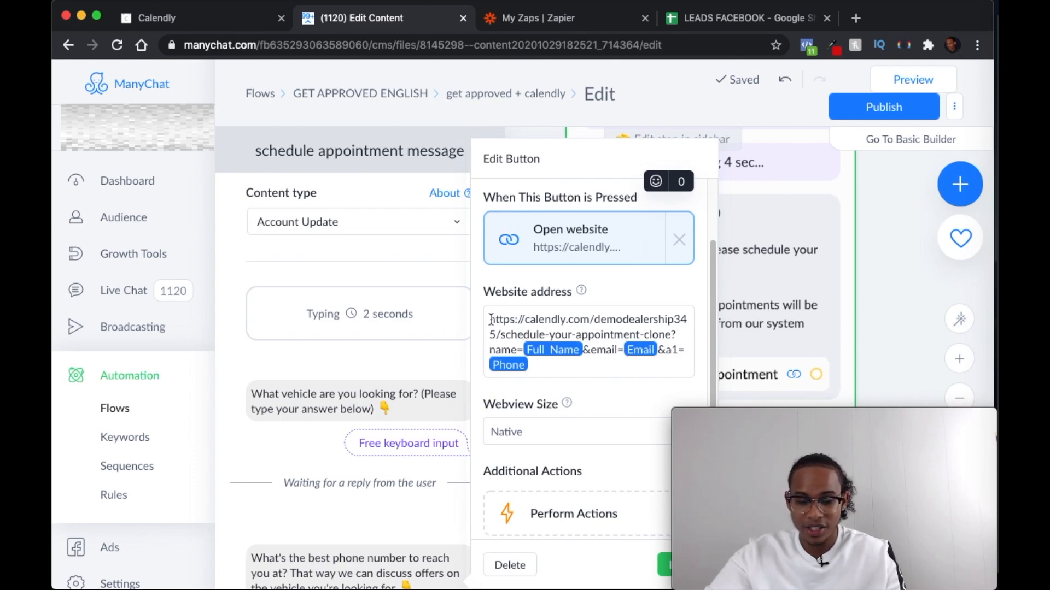
mouse_move(489, 319)
left_mouse_down()
mouse_move(670, 331)
mouse_move(674, 322)
left_mouse_up()
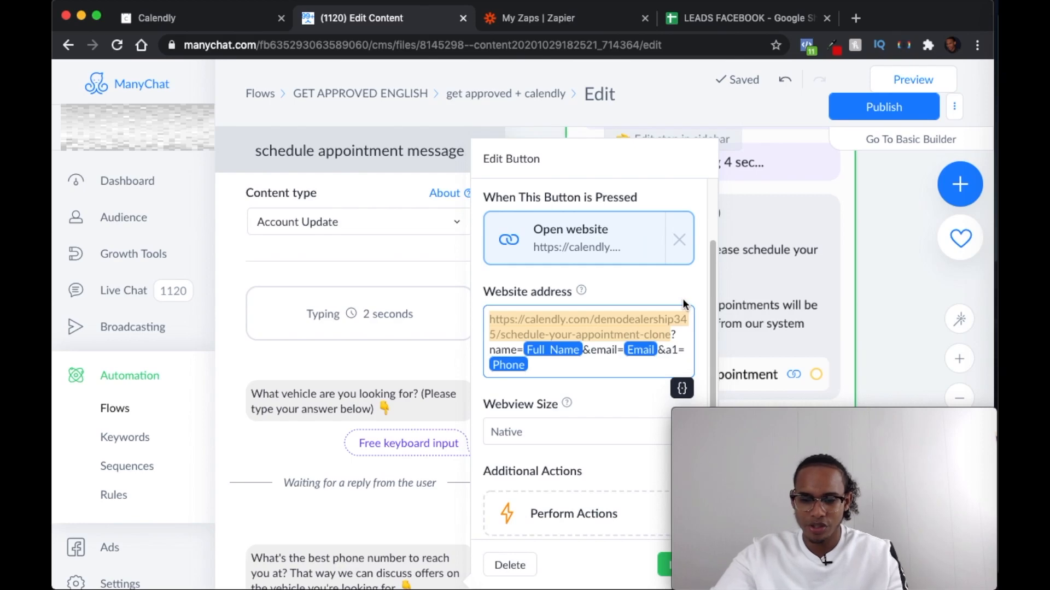
key("BackSpace")
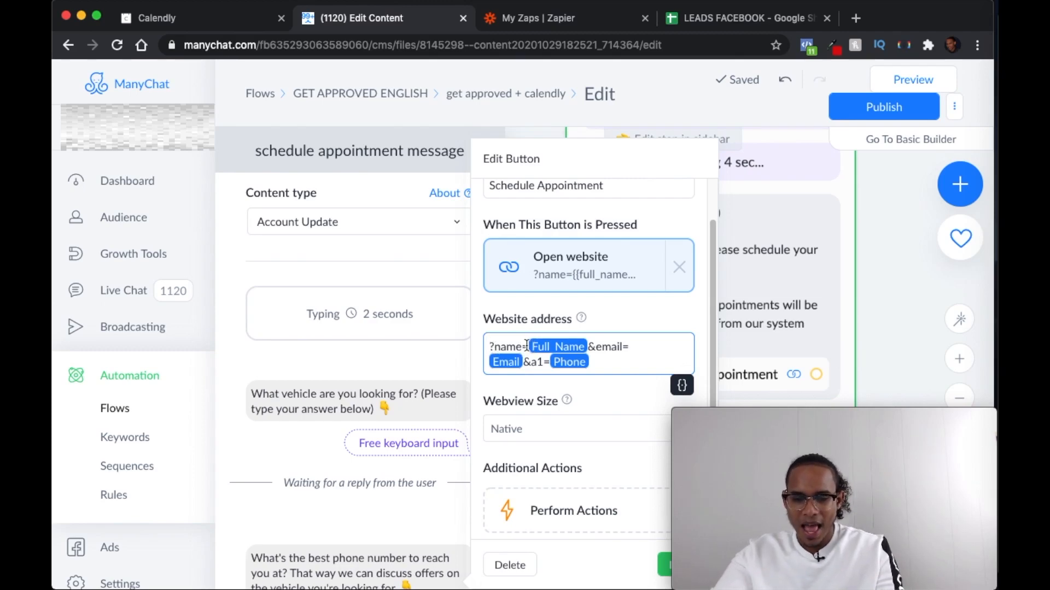
left_click(682, 386)
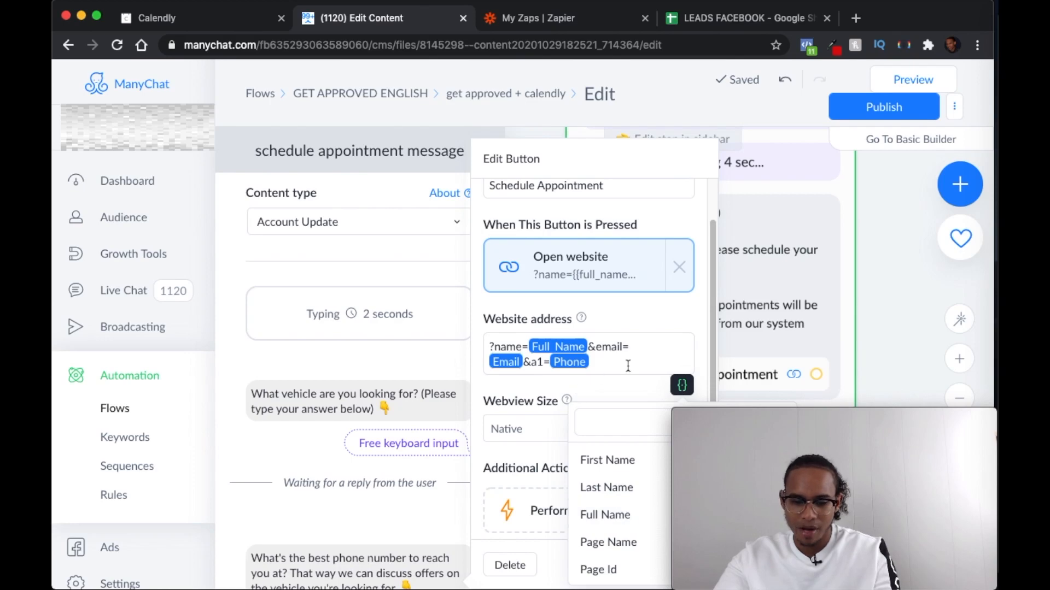
left_click(622, 347)
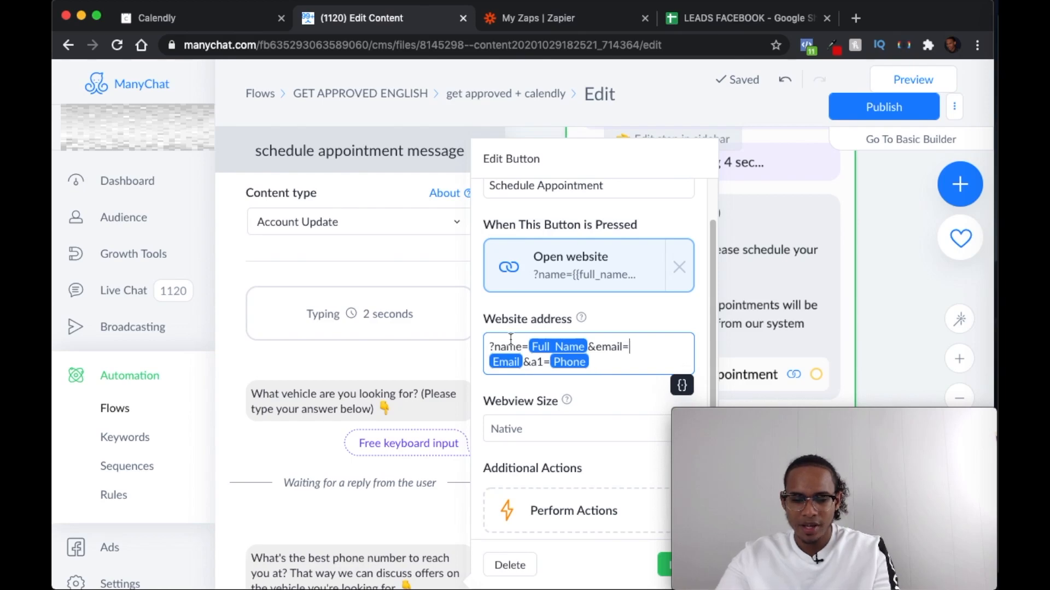
type("https://calendly.com/demodealership345/youtube-demo")
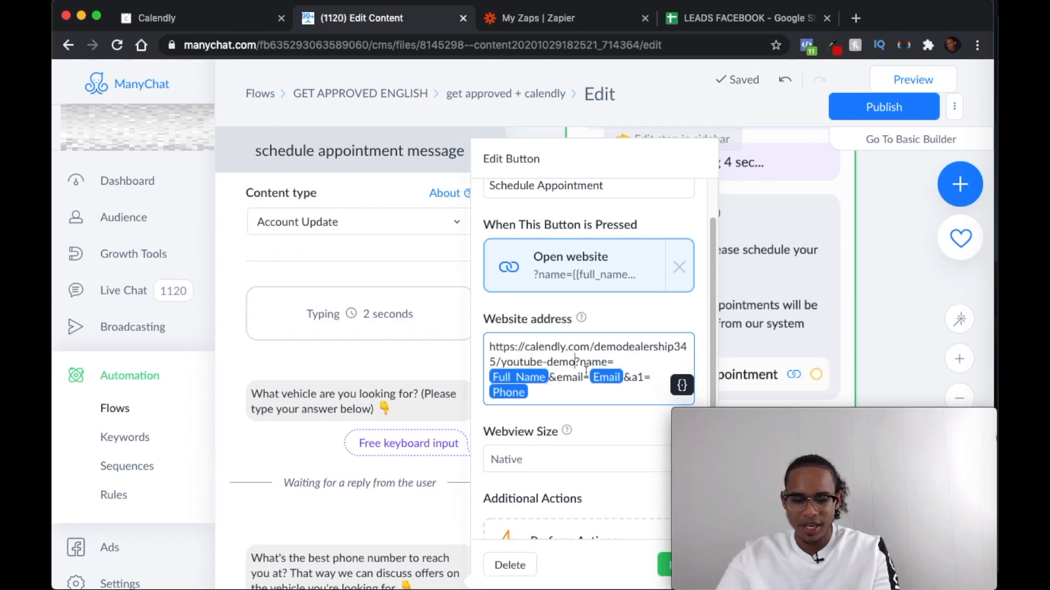
scroll(665, 359, "down", 1)
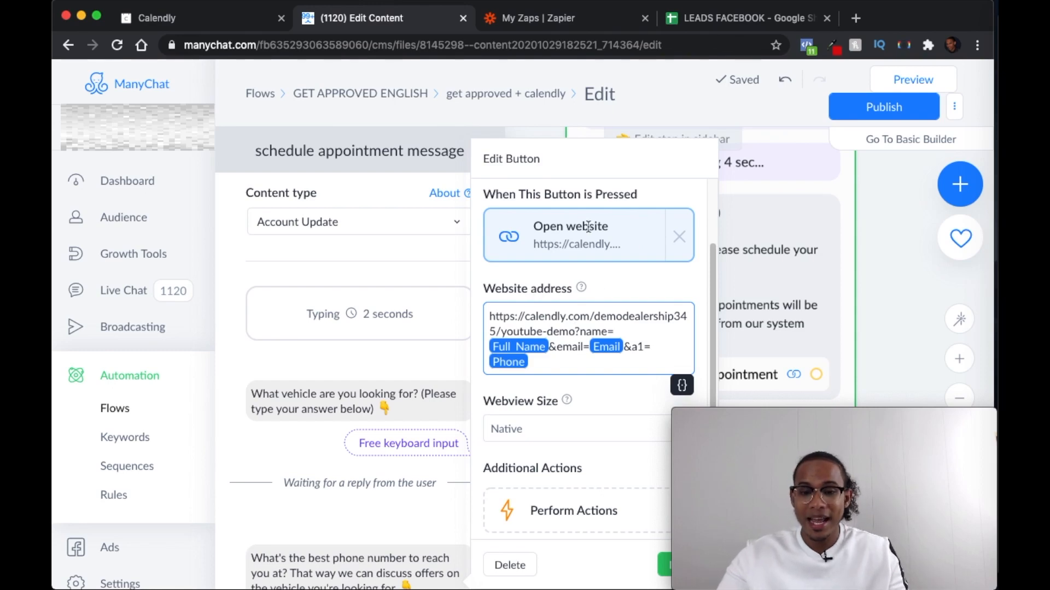
Switch to Zapier and open its Zaps page, zapier.com/app/zaps, again in a new browser tab
left_click(566, 23)
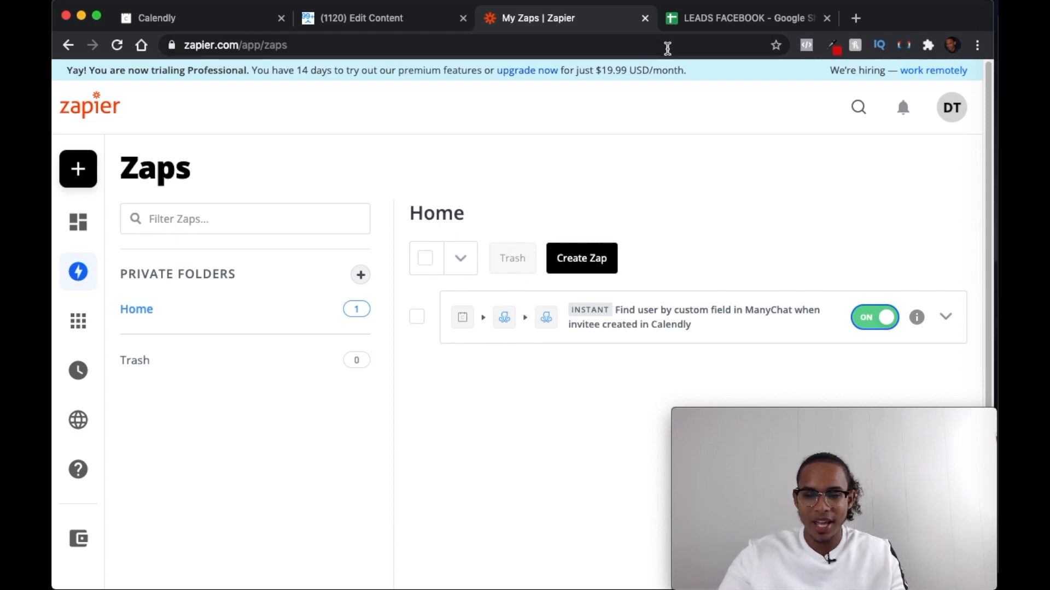
left_click(568, 46)
key("super+c")
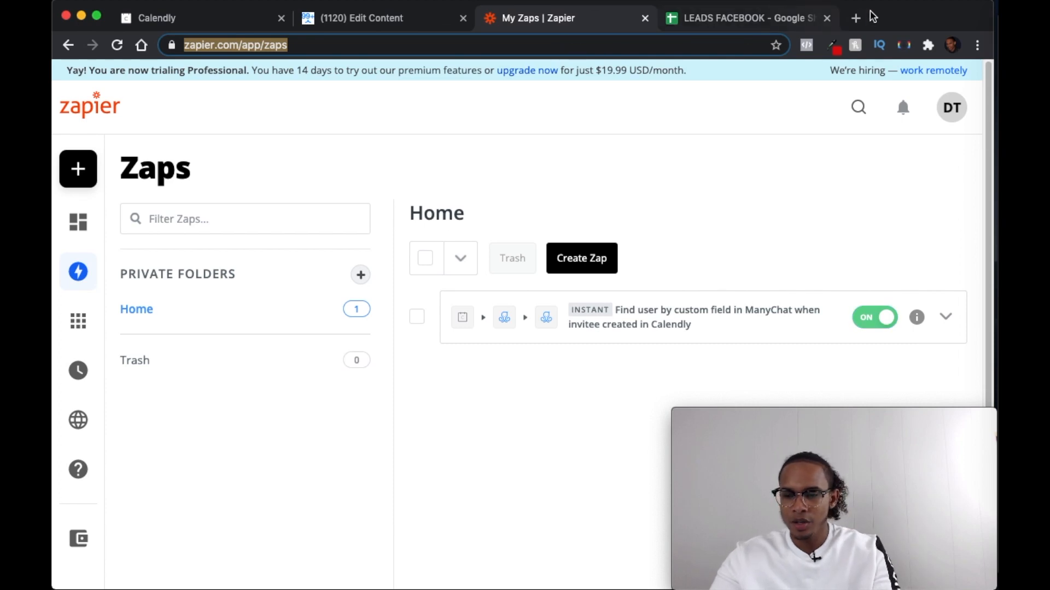
left_click(856, 18)
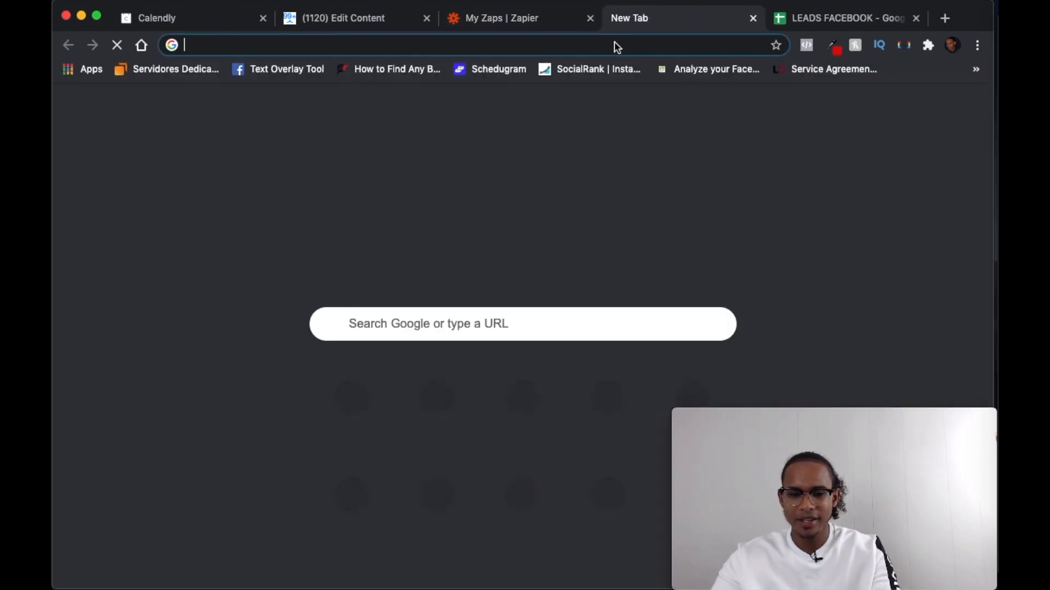
key("super+v")
key("Return")
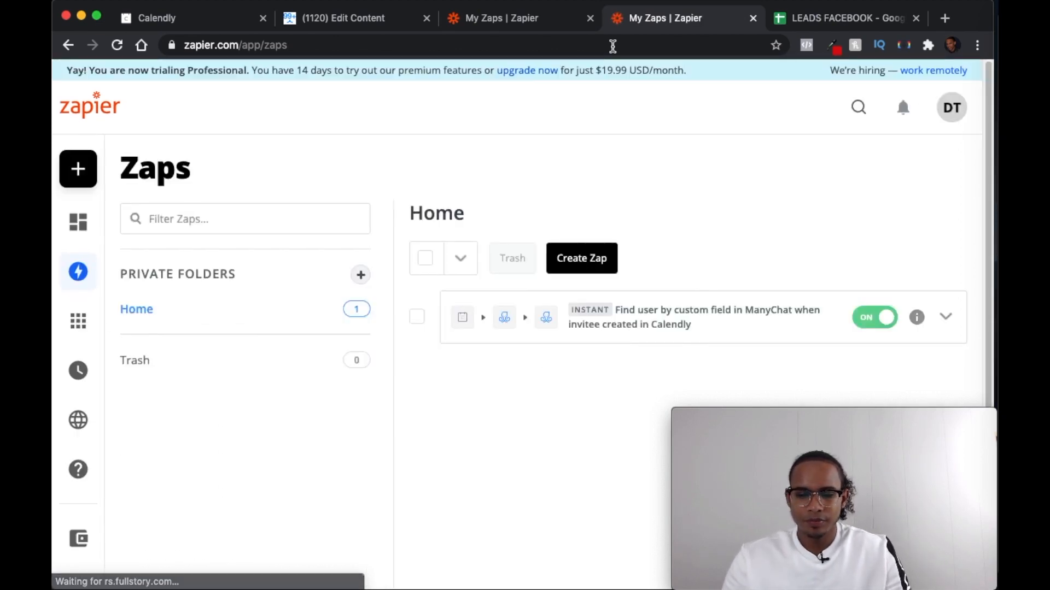
Create a new zap with Calendly as the trigger app and close the setup guide
left_click(598, 276)
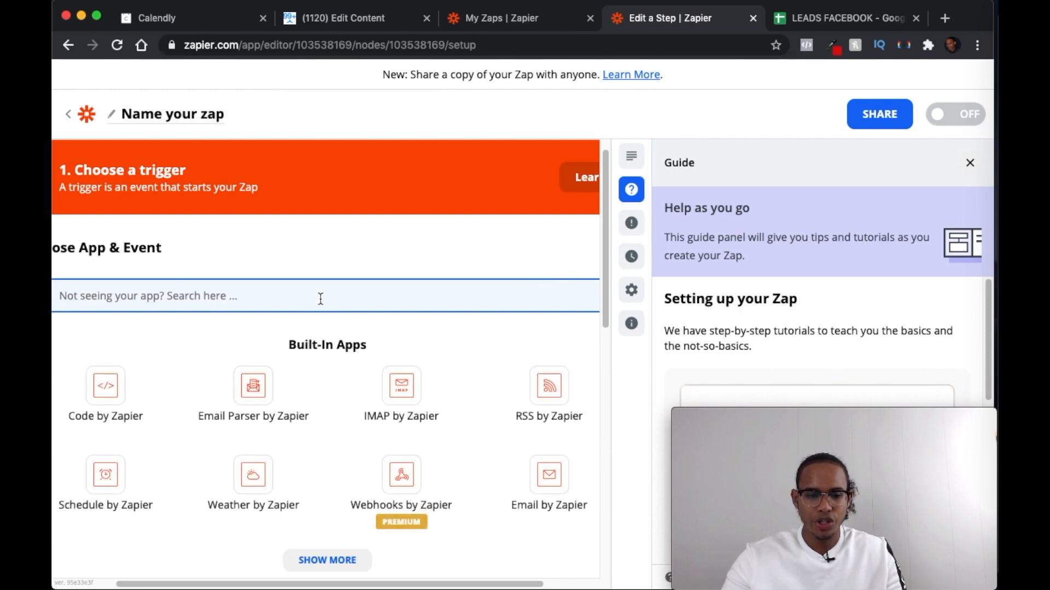
type("calendl")
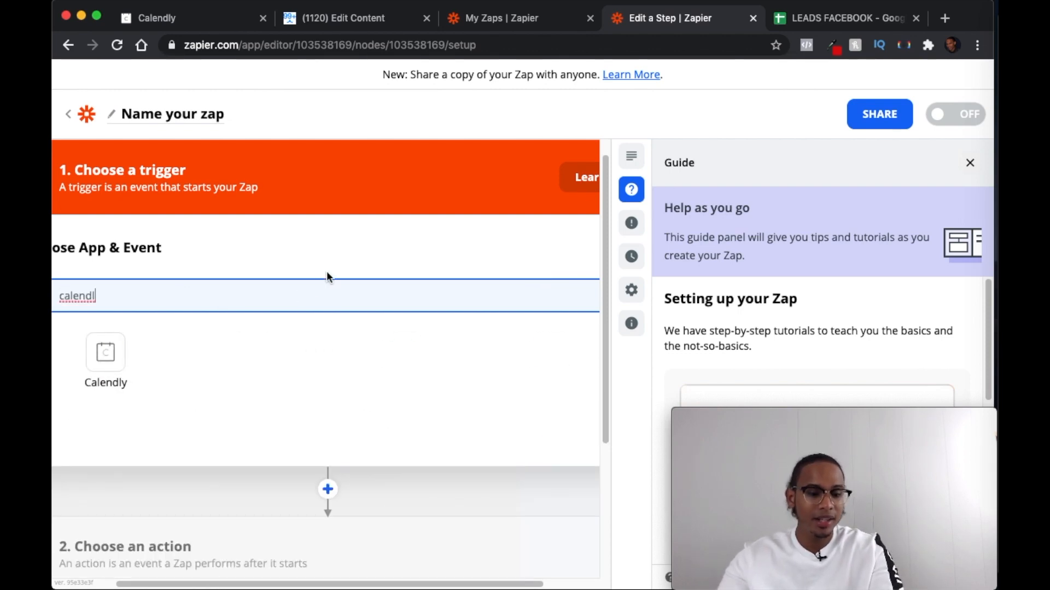
left_click(82, 362)
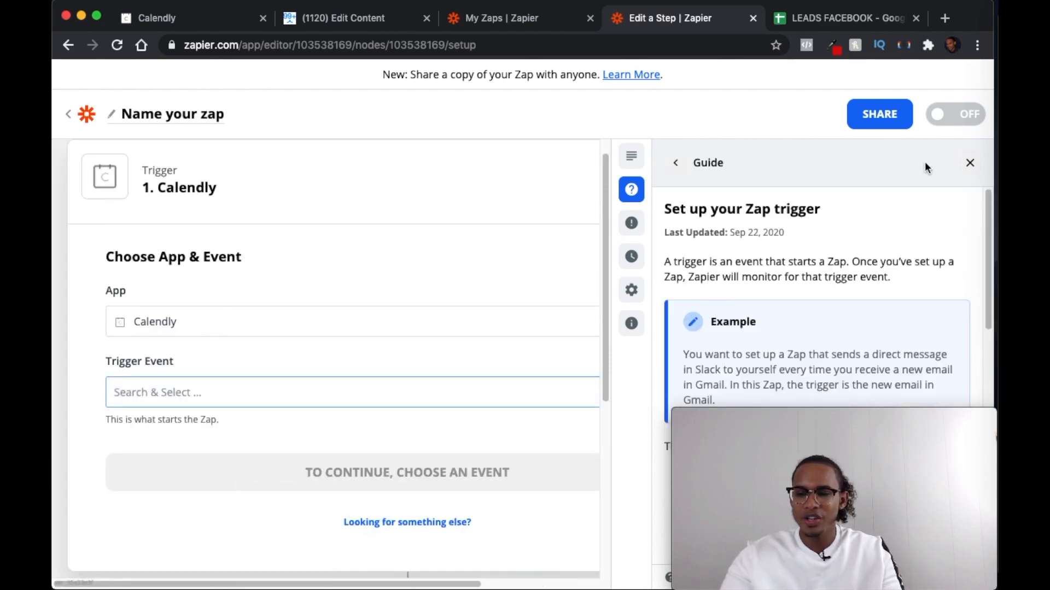
left_click(970, 163)
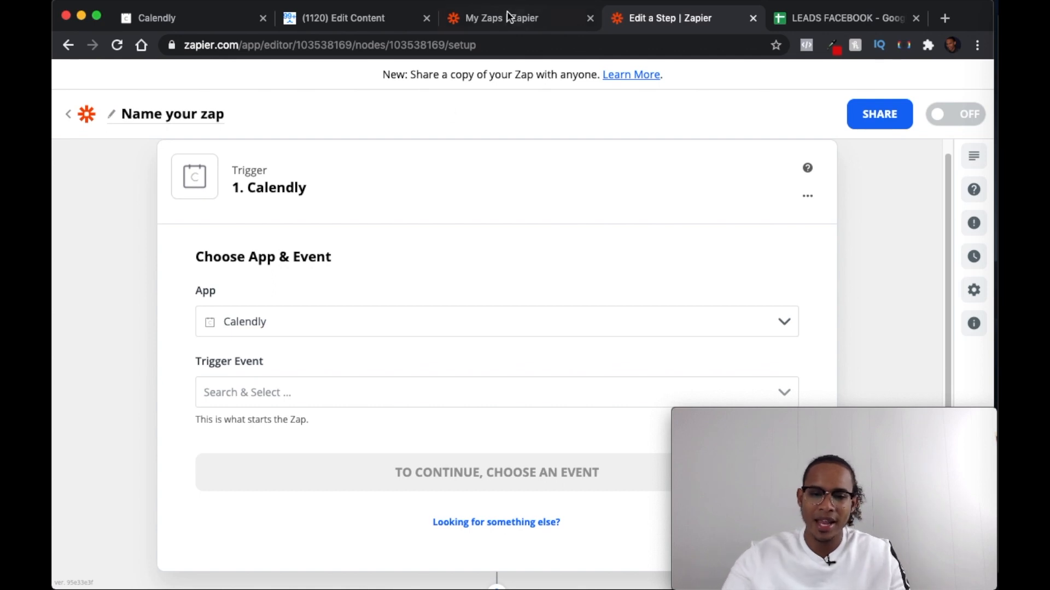
Switch to Calendly to view the API key section on its Integrations page, and return to the new zap in Zapier
left_click(220, 26)
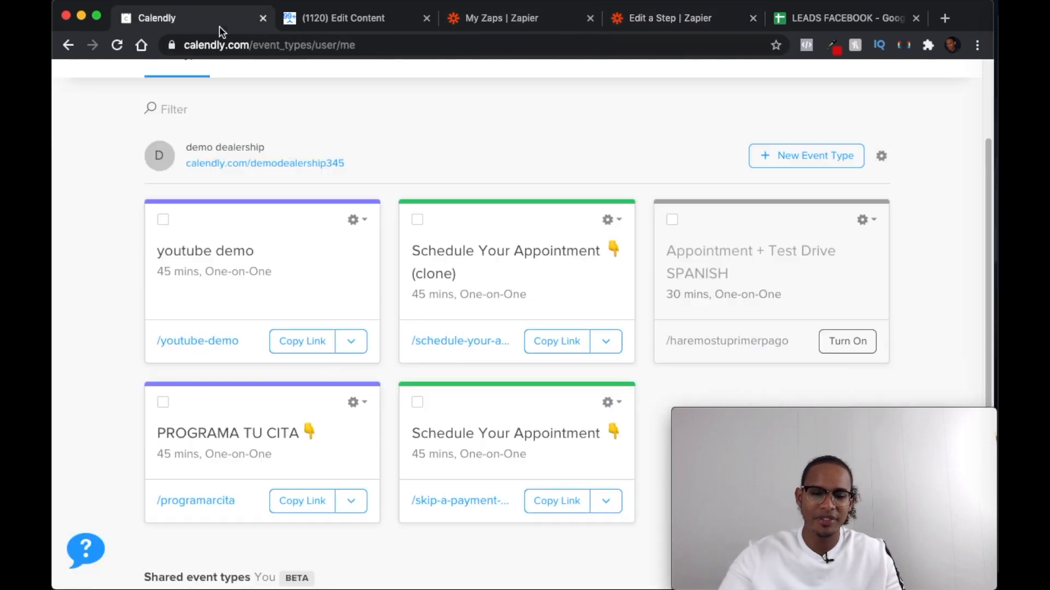
scroll(586, 147, "up", 3)
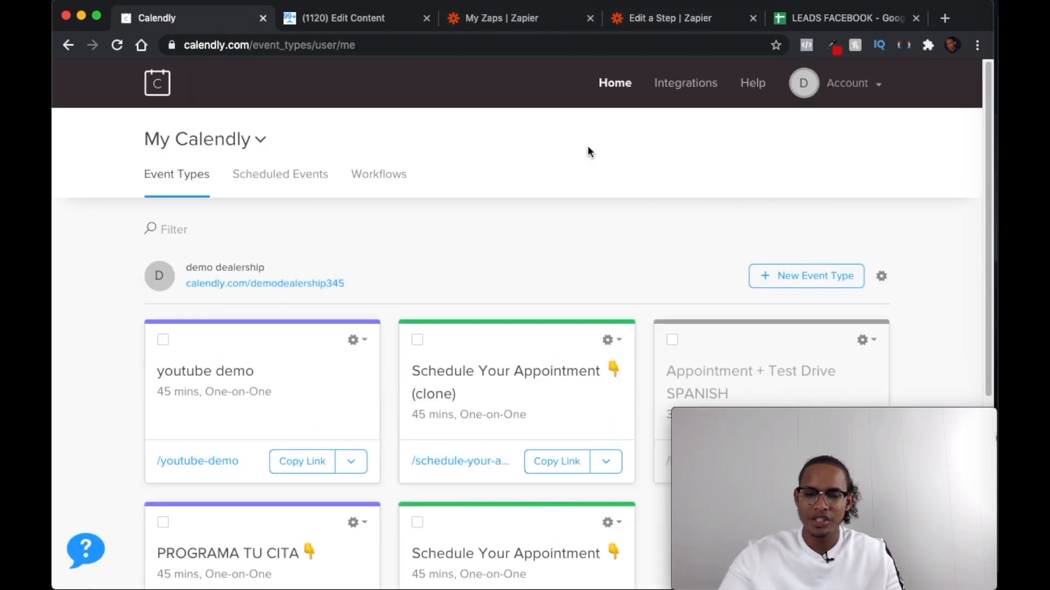
left_click(691, 86)
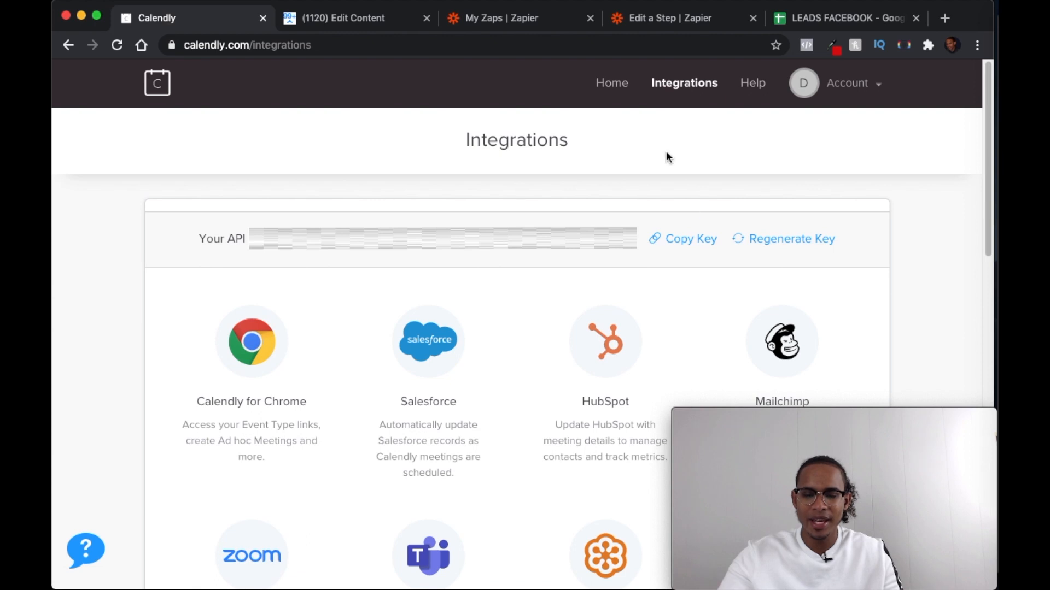
left_click(488, 20)
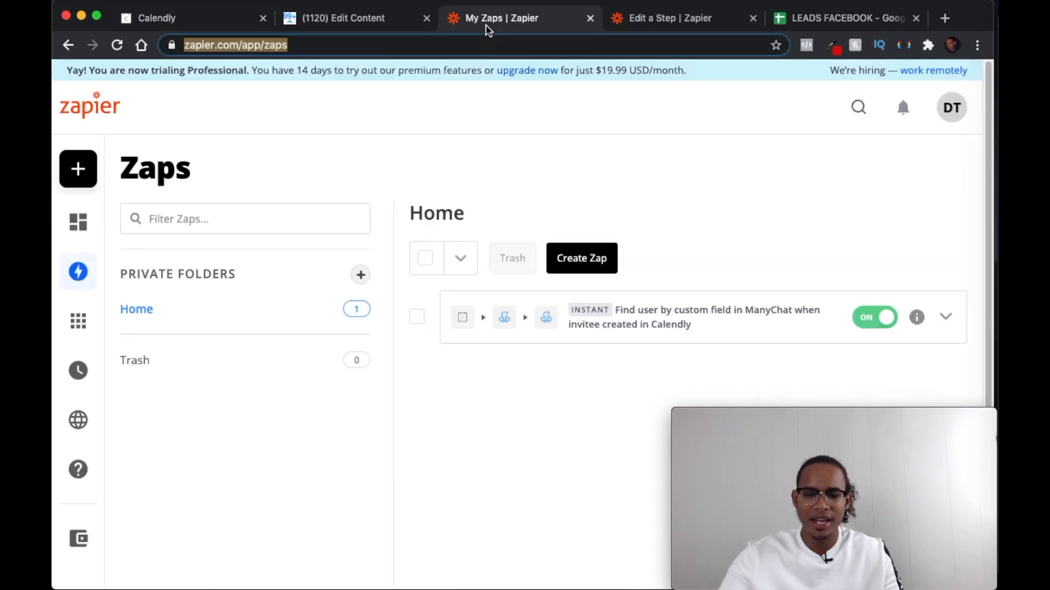
left_click(667, 26)
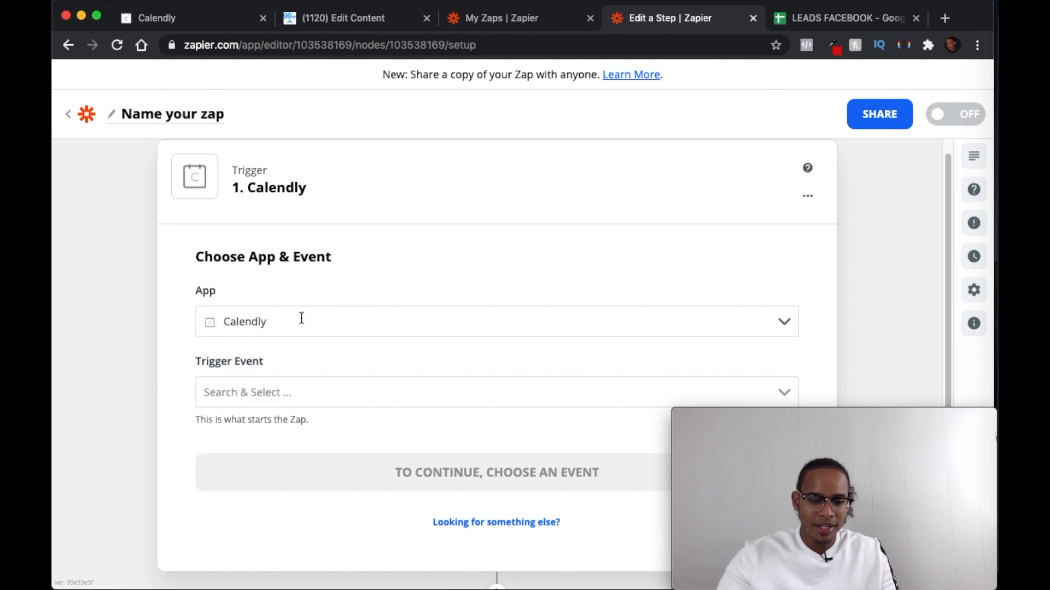
Set the Calendly trigger event to Invitee Created and continue to the account selection
scroll(301, 318, "down", 1)
left_click(281, 361)
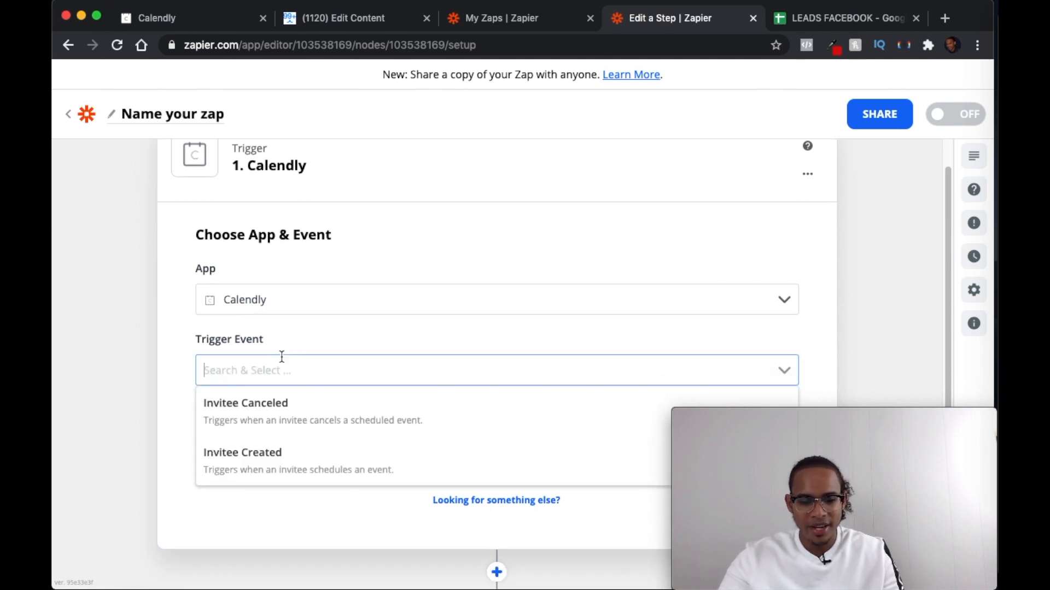
left_click(341, 462)
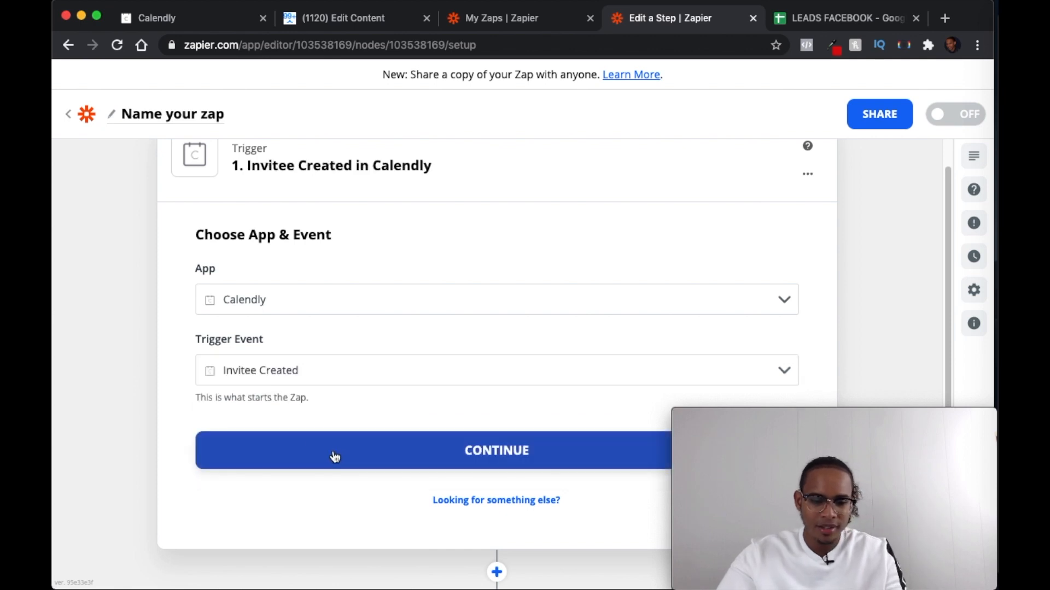
scroll(306, 410, "down", 5)
left_click(510, 327)
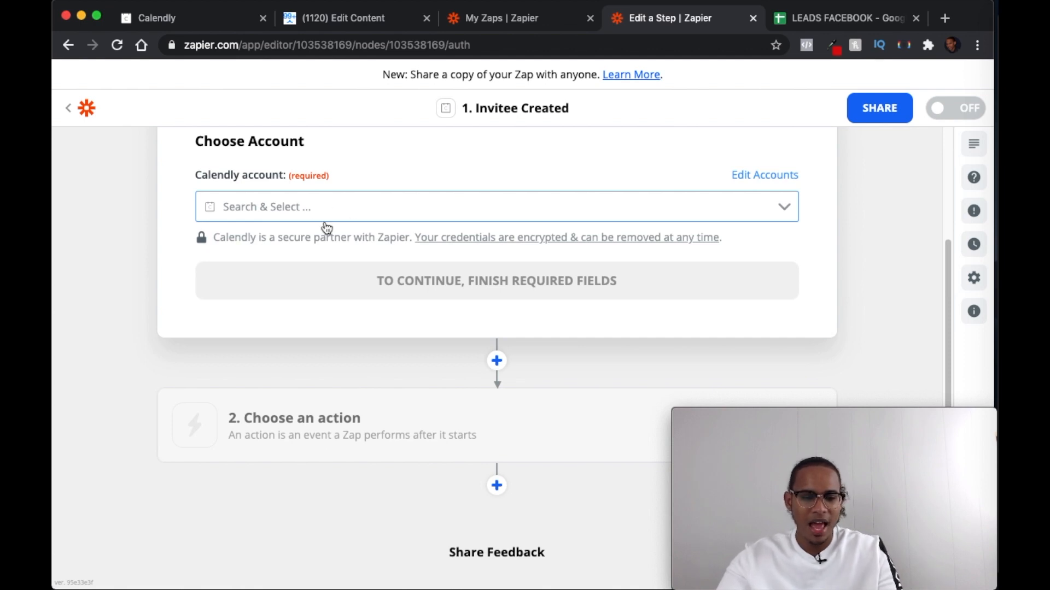
Choose the connected Calendly account for the trigger and continue to the trigger test
left_click(352, 211)
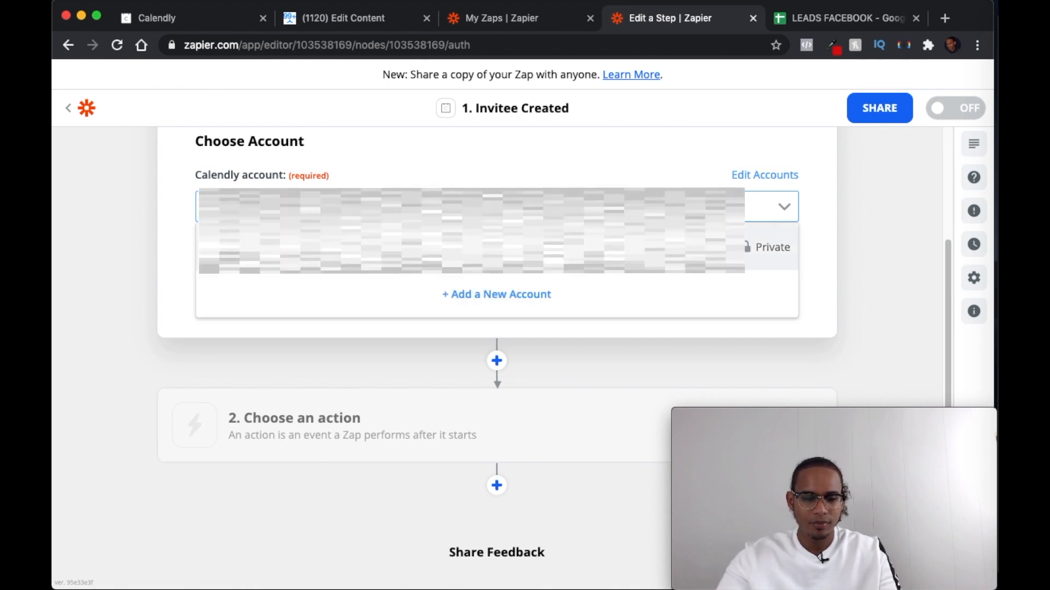
left_click(384, 272)
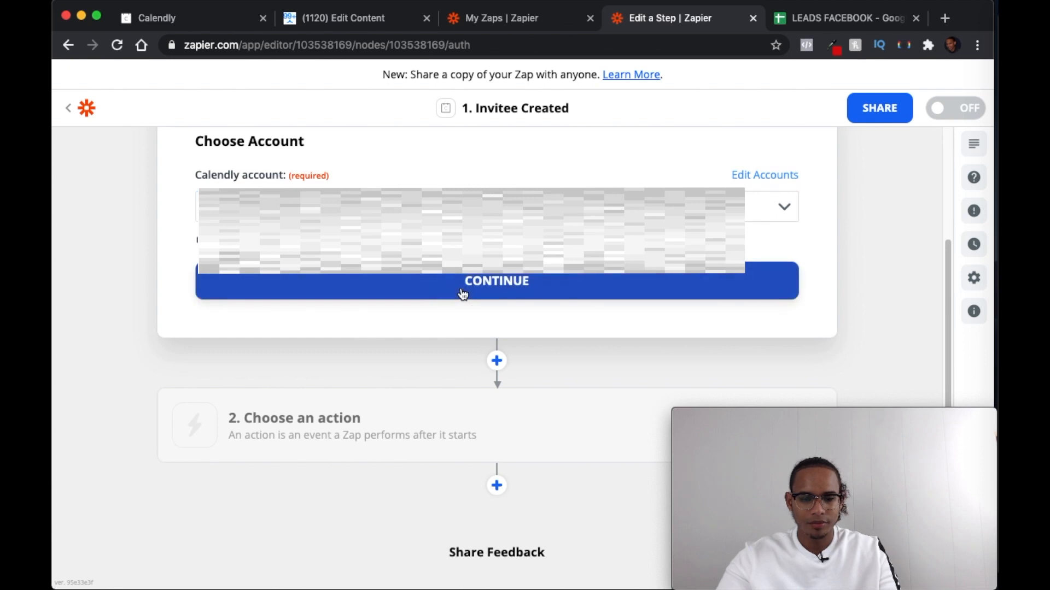
left_click(463, 294)
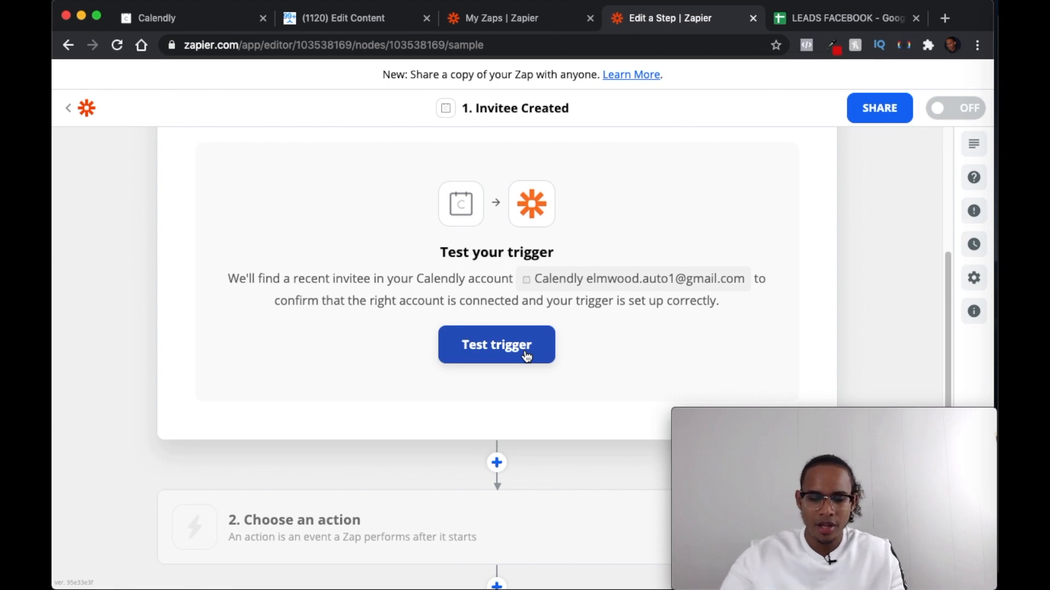
Test the Invitee Created trigger, review the Invitee A sample data and continue to the action setup
left_click(526, 356)
scroll(494, 388, "down", 1)
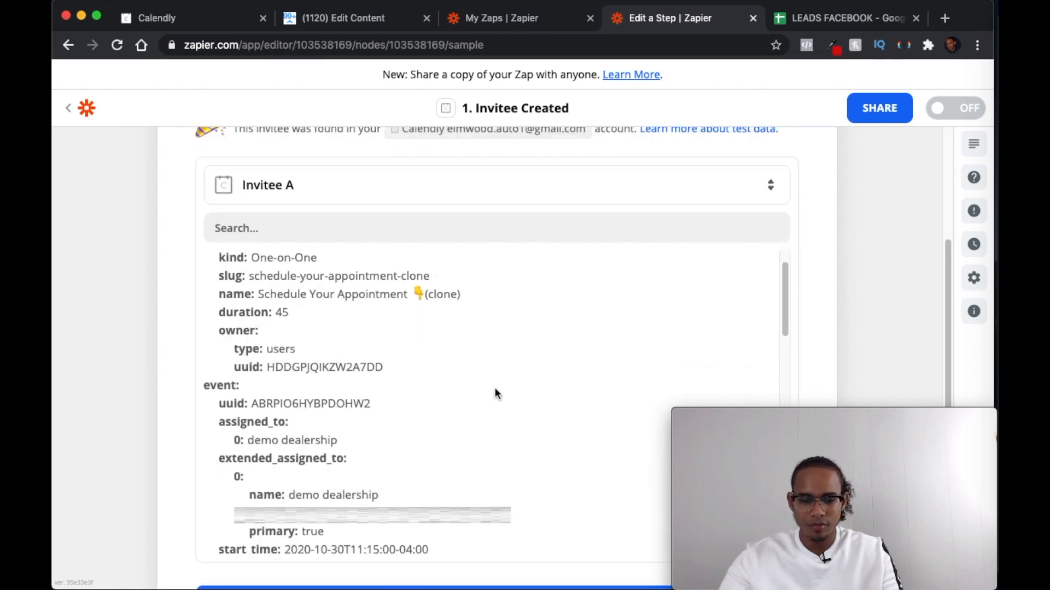
scroll(494, 388, "down", 5)
scroll(354, 382, "up", 6)
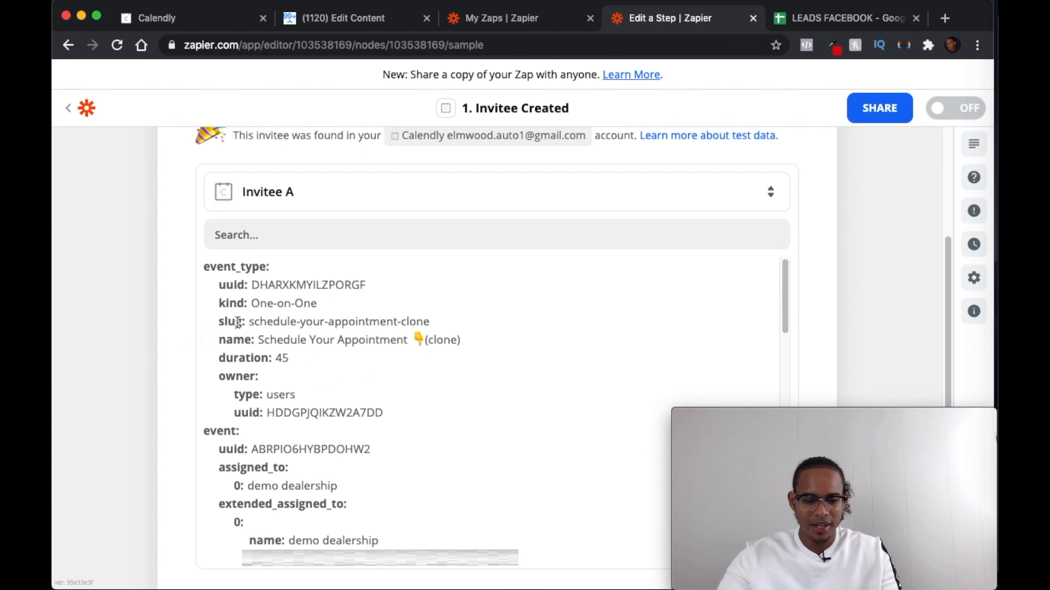
scroll(113, 296, "down", 5)
left_click(555, 343)
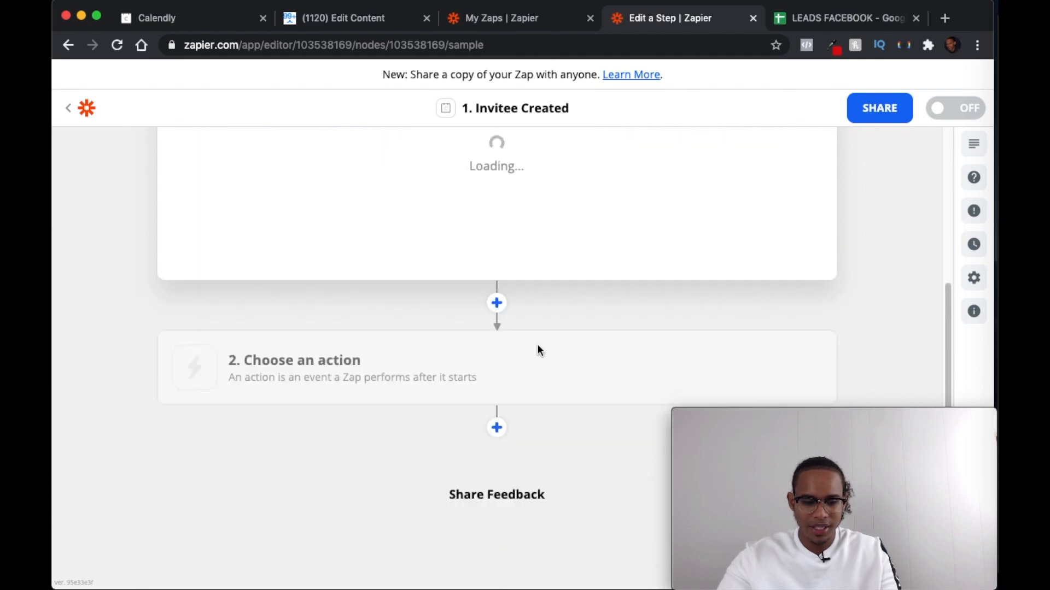
Choose ManyChat as the app for the zap's action step and open its list of action events
left_click(519, 367)
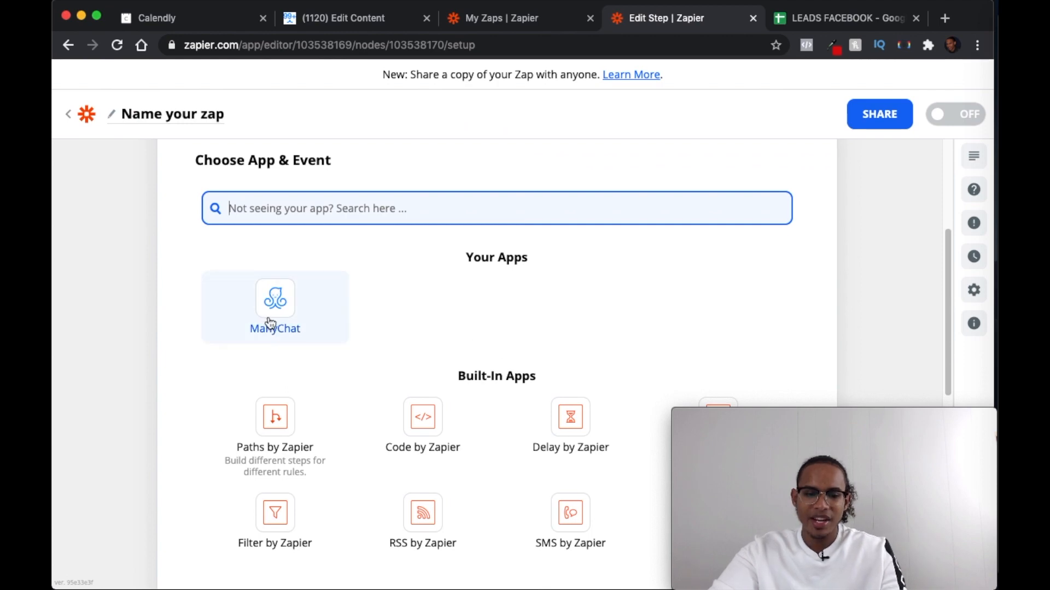
left_click(275, 306)
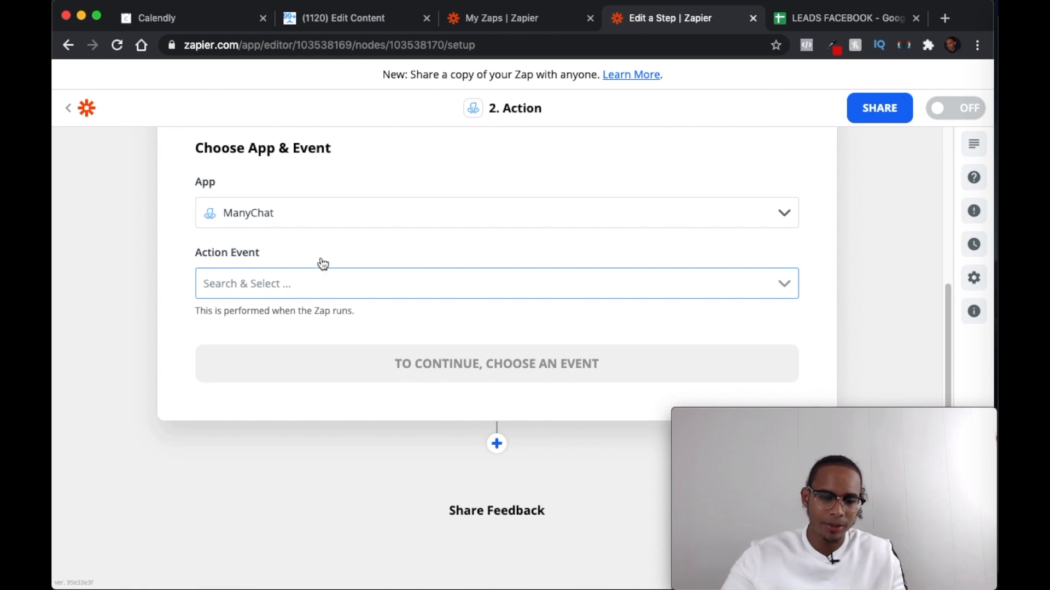
left_click(263, 278)
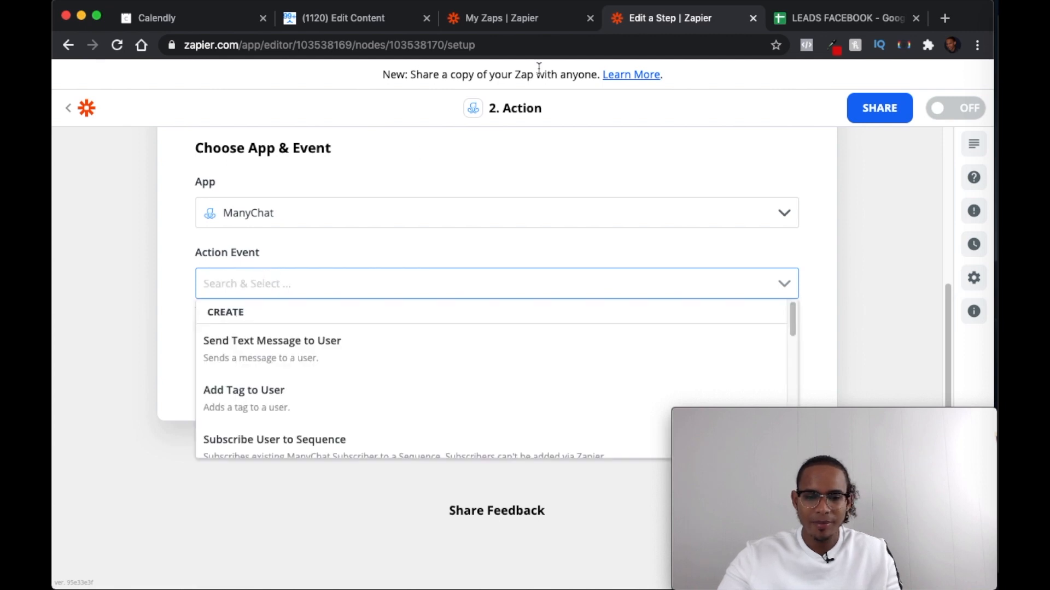
Review the steps of the existing zap that finds a ManyChat user when a Calendly invitee is created, and return to the new zap
left_click(528, 26)
left_click(667, 326)
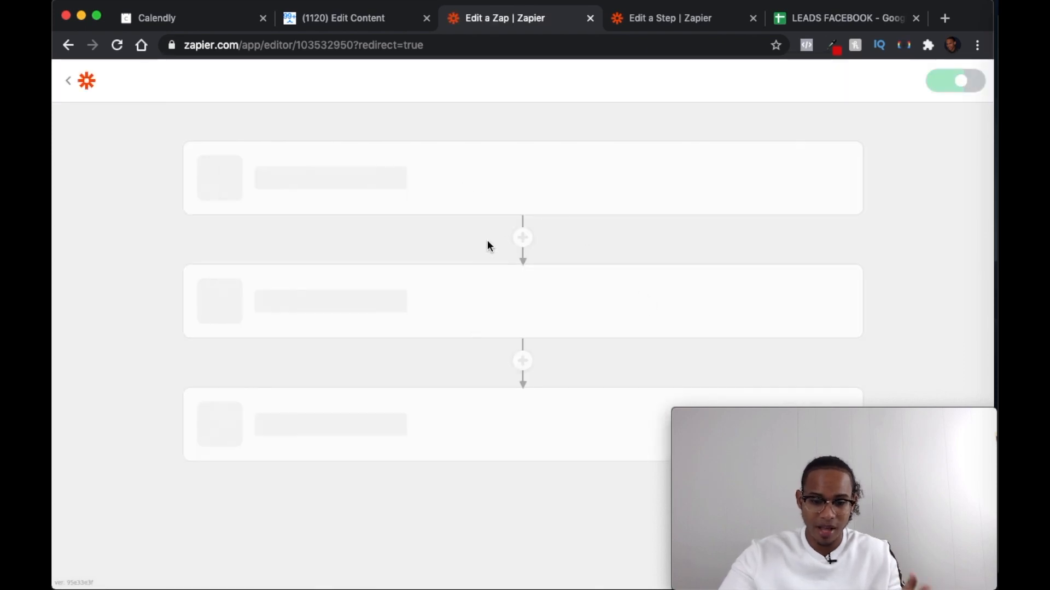
mouse_move(488, 322)
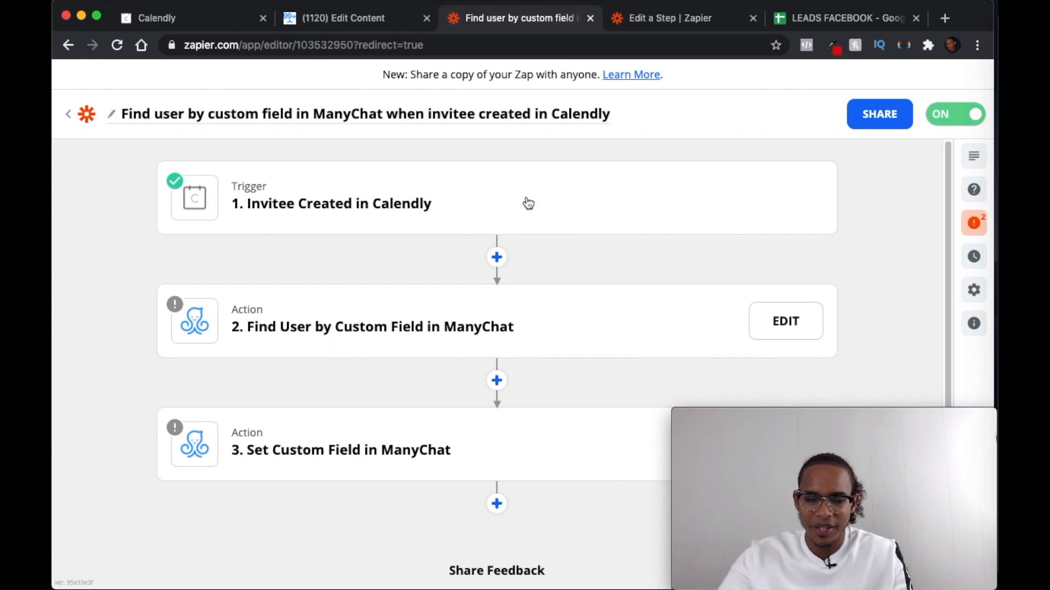
left_click(625, 25)
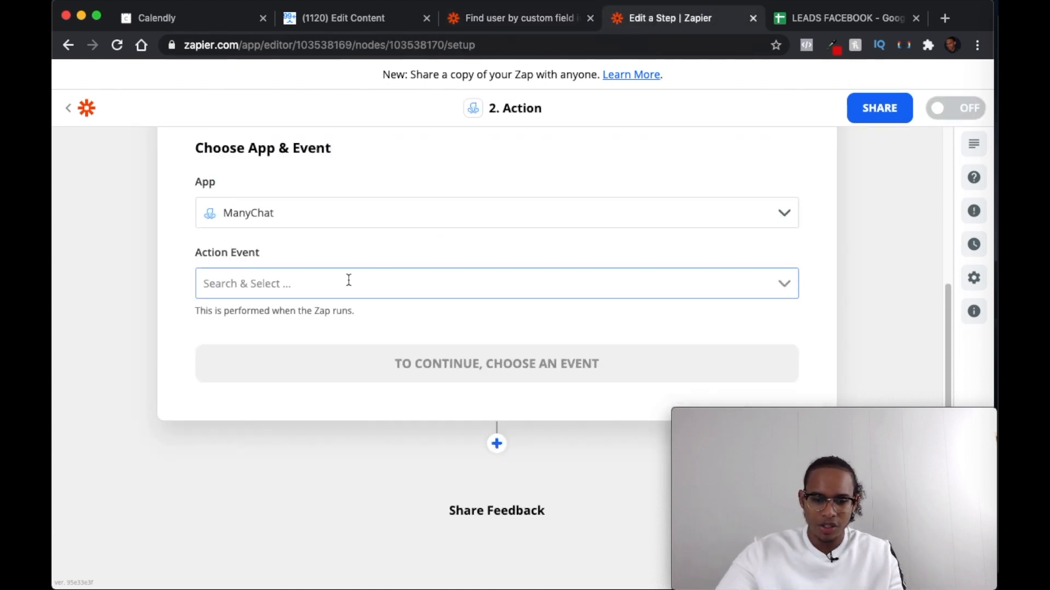
Set the ManyChat action event to Find User by Custom Field and continue to the account selection
left_click(331, 285)
type("find user")
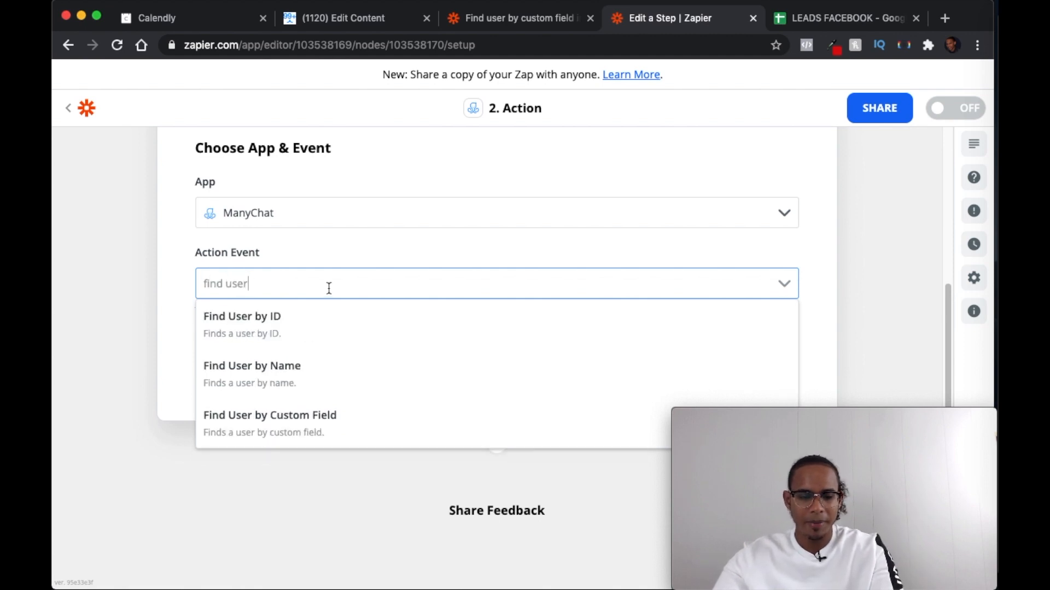
left_click(309, 429)
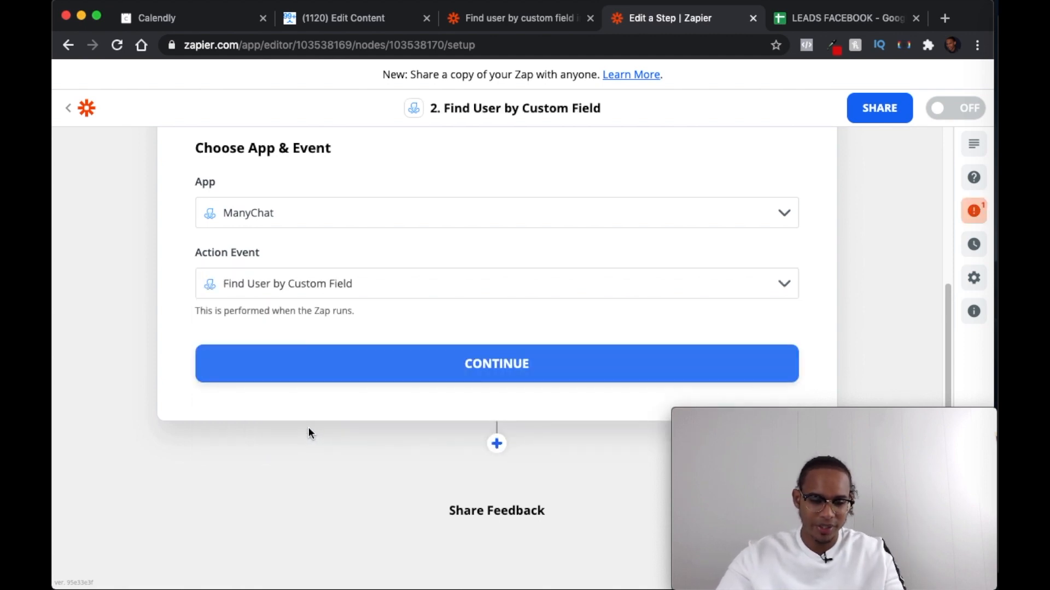
left_click(369, 369)
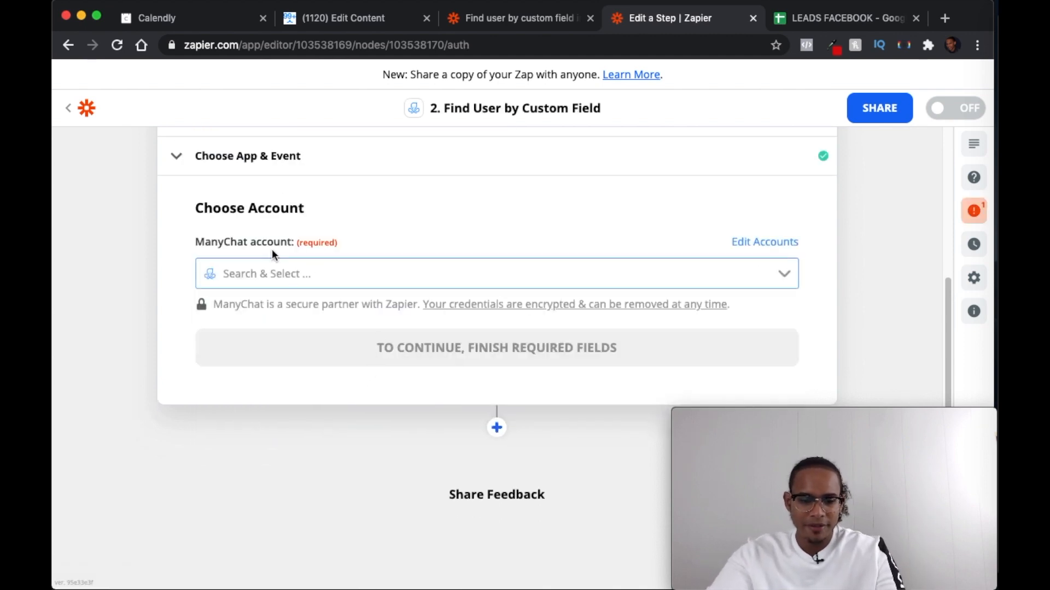
Choose the connected ManyChat account for the Find User action and continue to the user customization
left_click(337, 269)
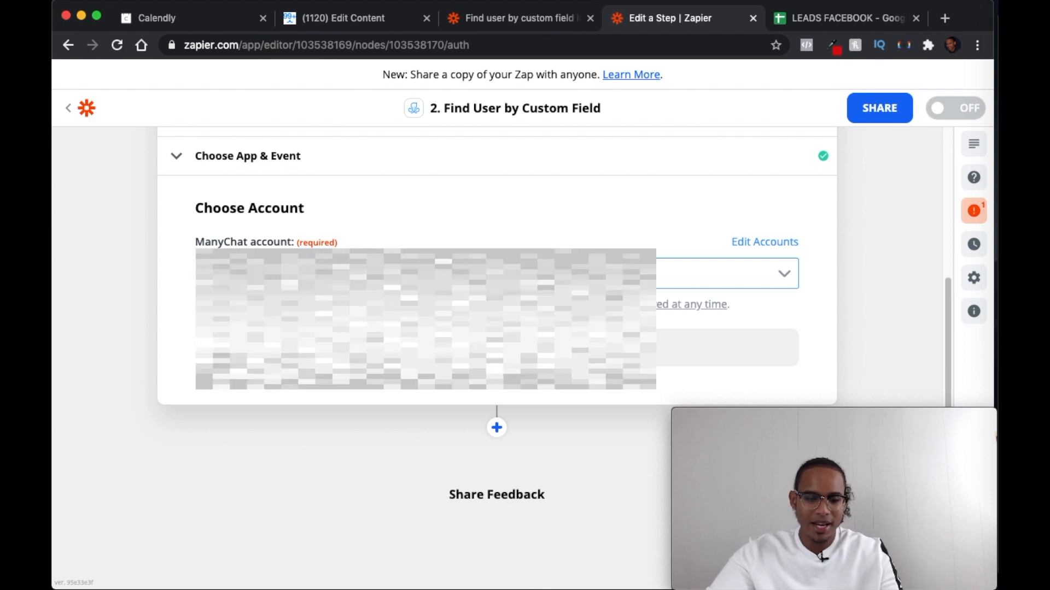
left_click(338, 314)
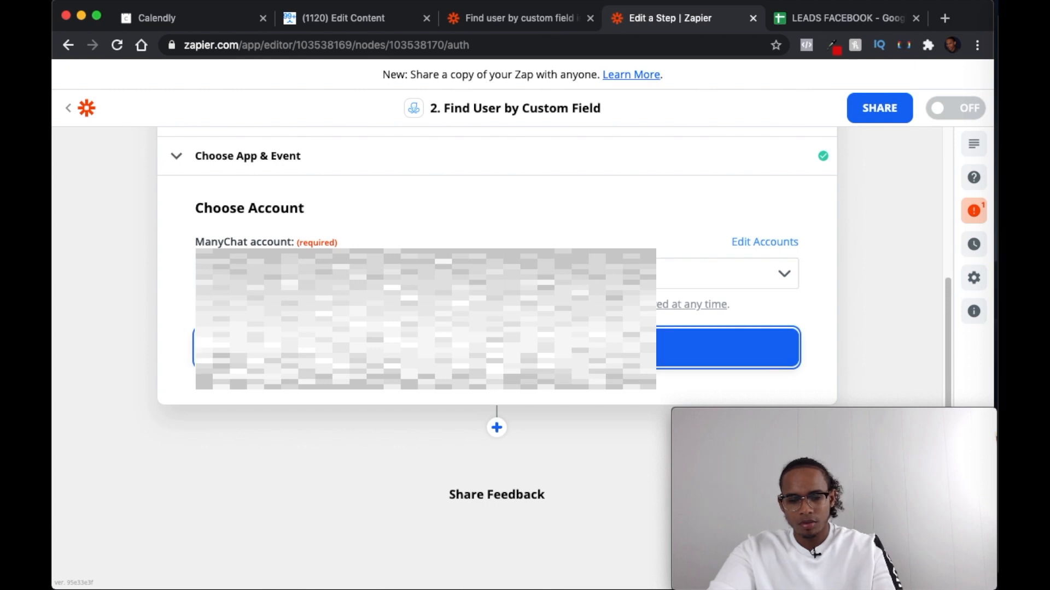
left_click(473, 361)
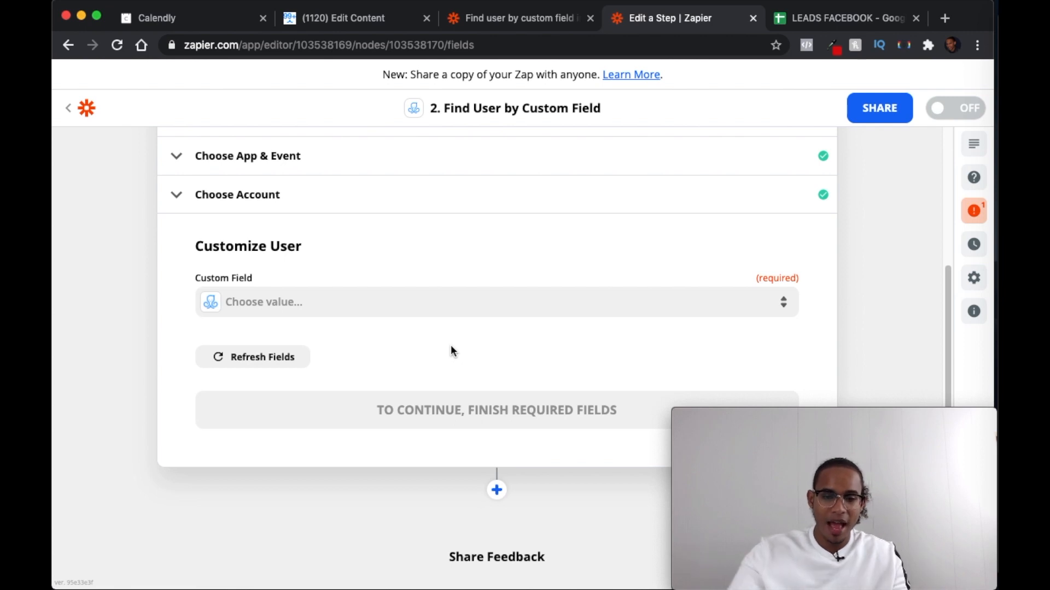
Select Email as the custom field used to find the ManyChat user
left_click(430, 315)
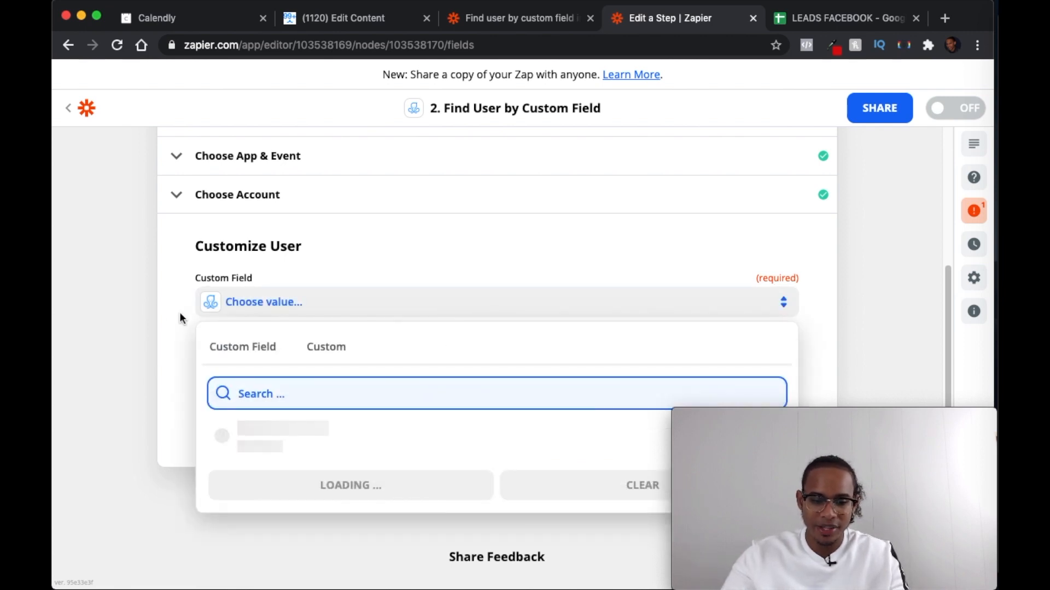
left_click(130, 317)
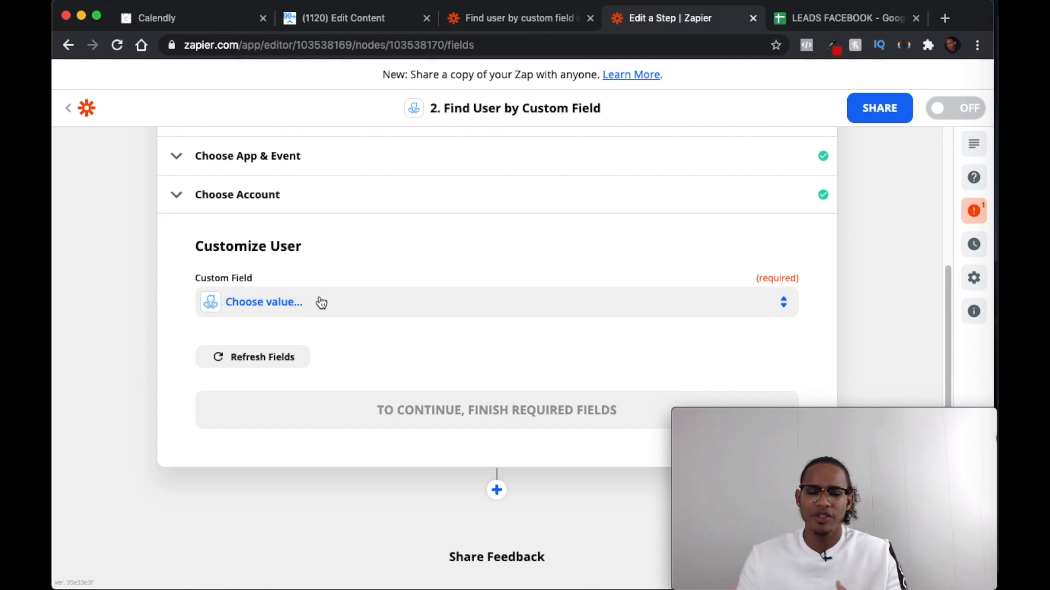
left_click(321, 302)
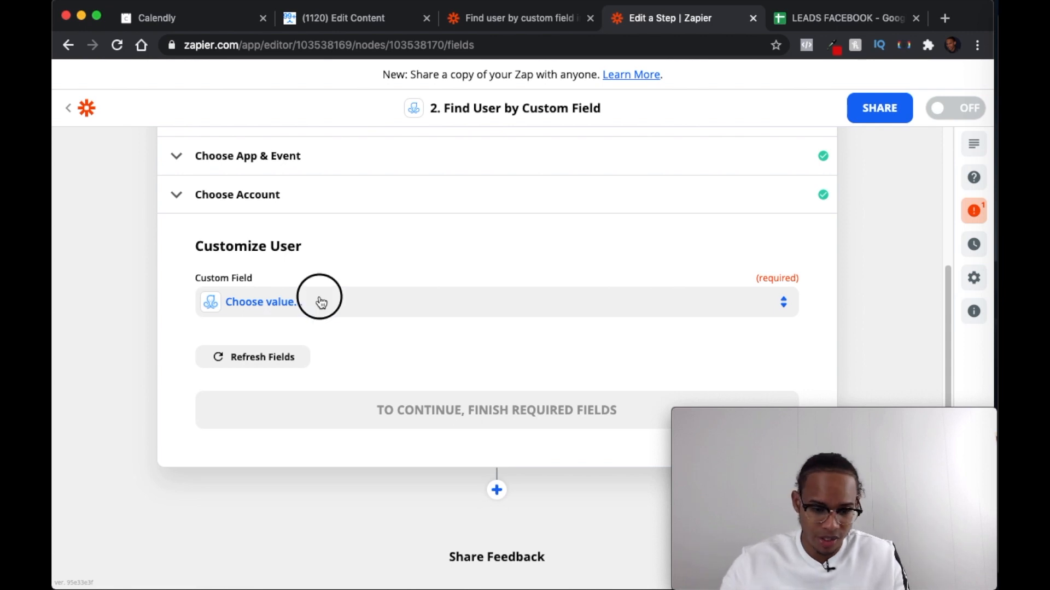
type("email")
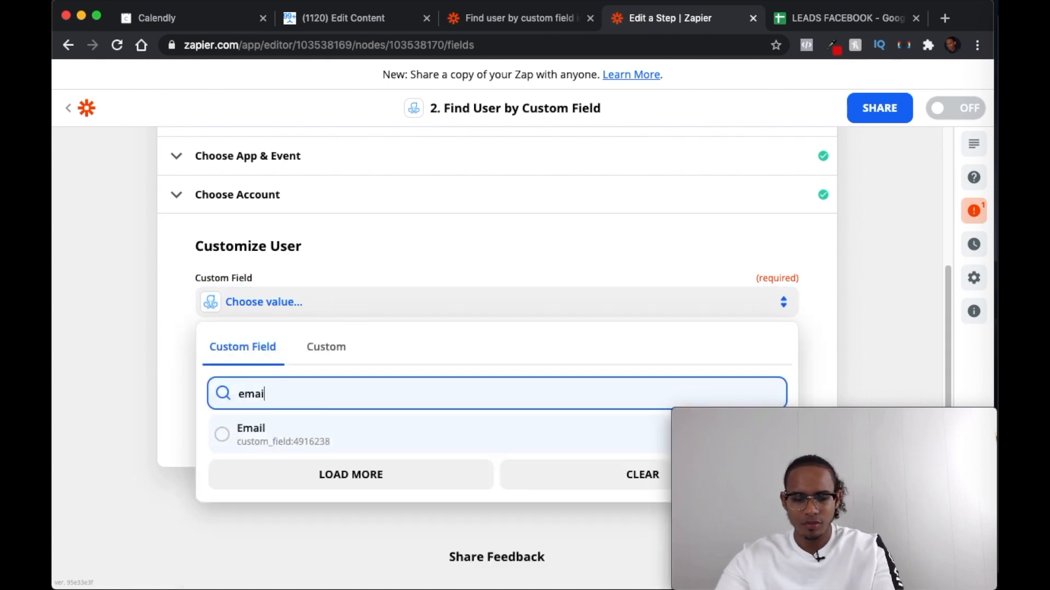
left_click(265, 428)
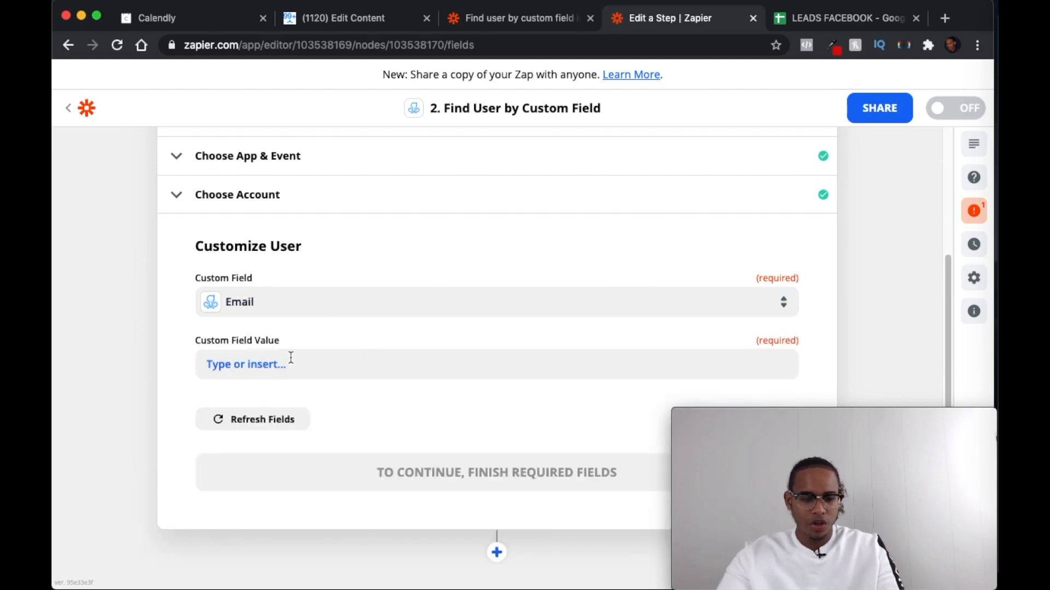
Map the custom field value to the Invitee Email from the Calendly trigger and continue to the action test
left_click(292, 357)
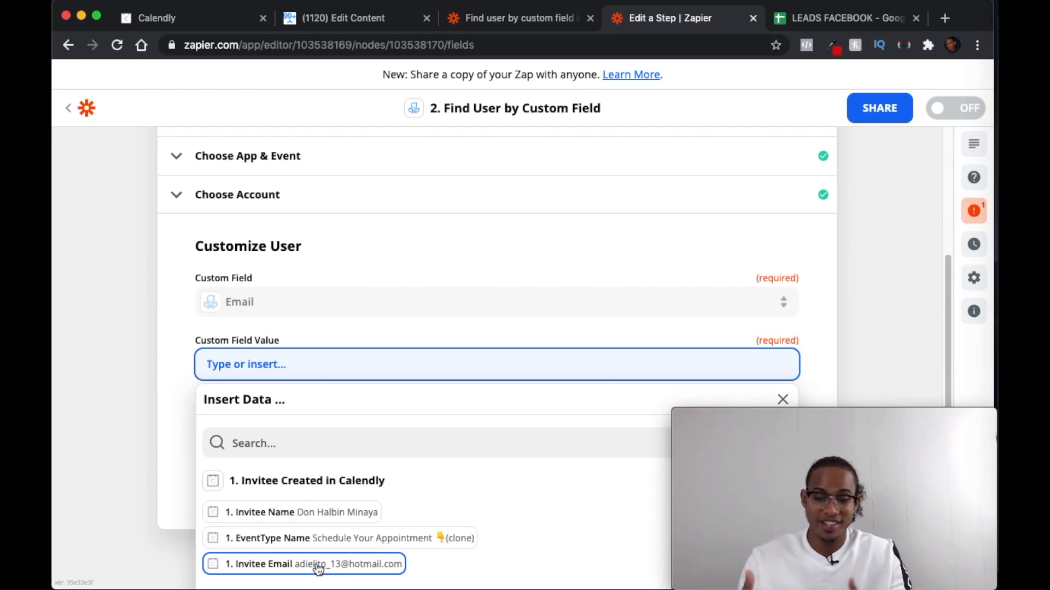
left_click(319, 566)
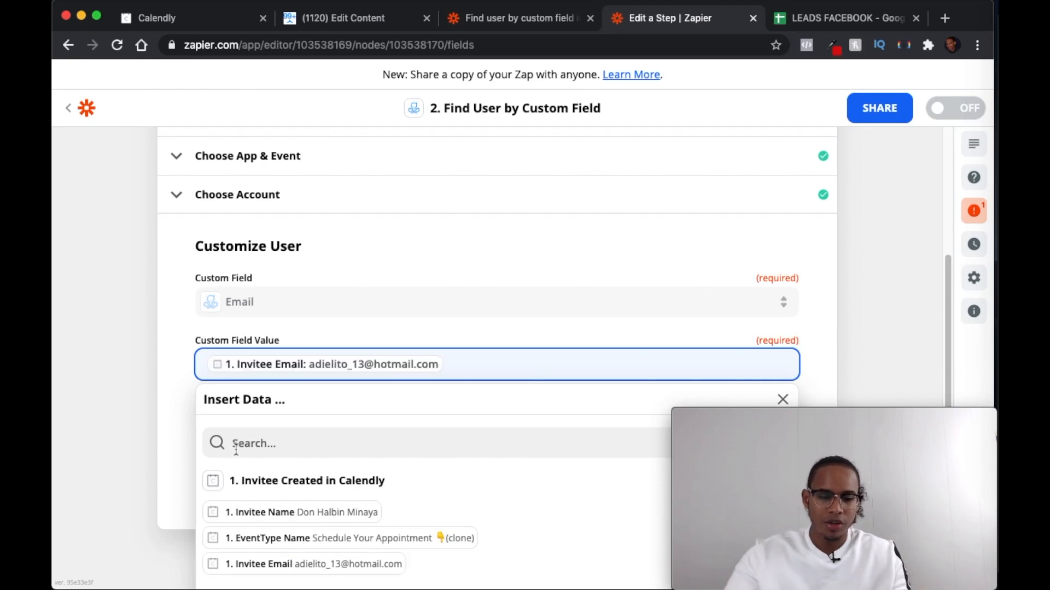
left_click(181, 410)
left_click(480, 486)
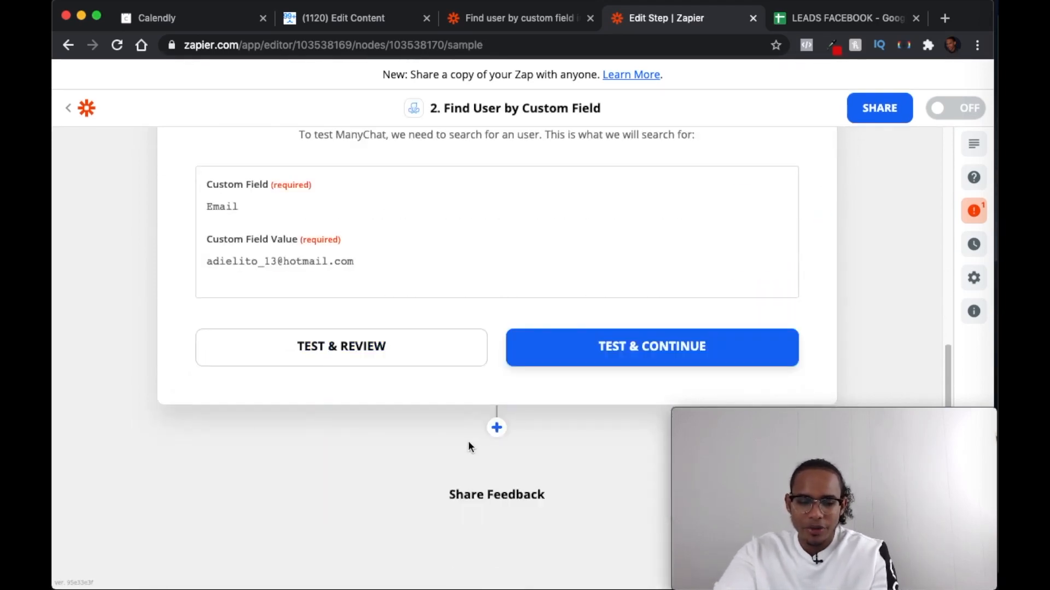
Test the Find User by Custom Field action, review the returned user data and finish editing the step
left_click(372, 346)
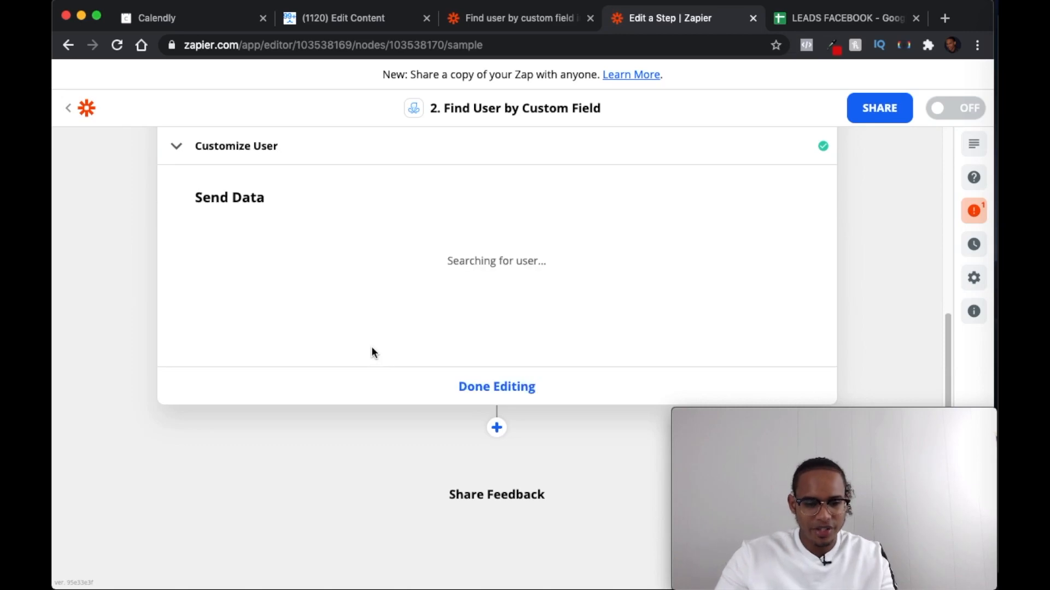
scroll(371, 351, "down", 15)
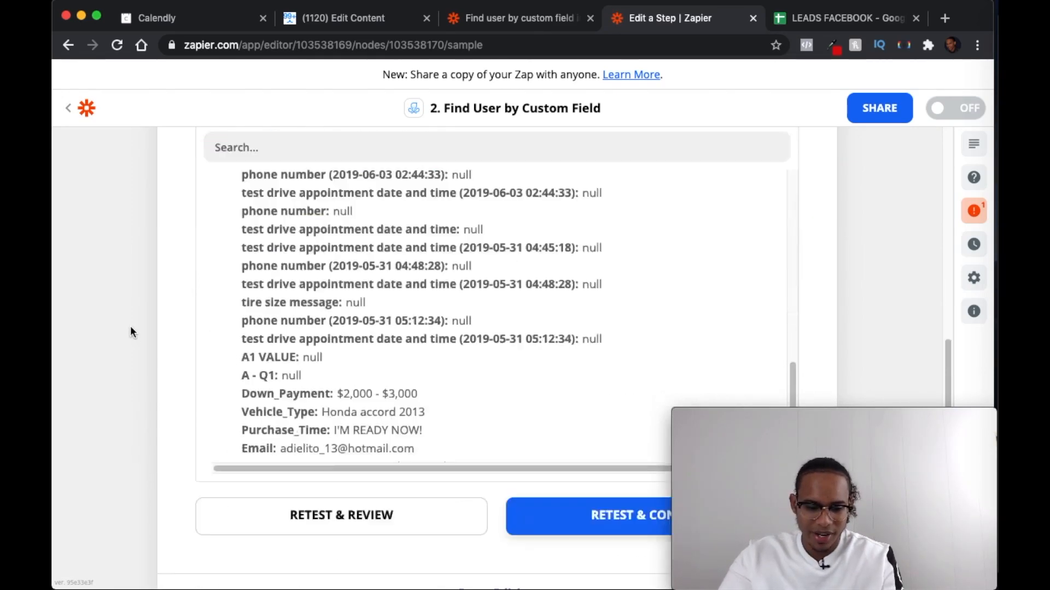
left_click(593, 345)
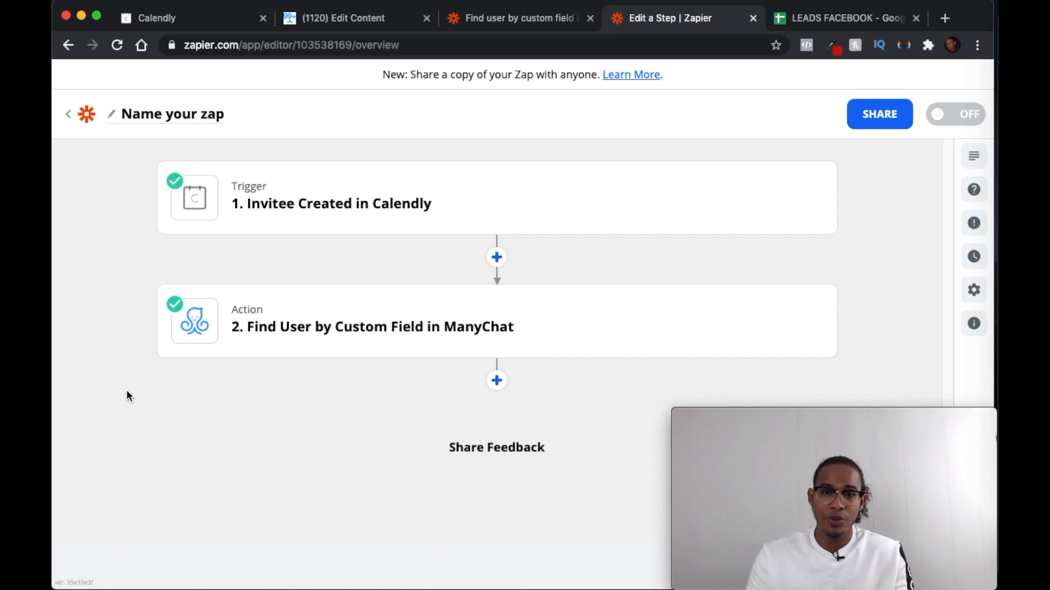
Add a third step after Find User by Custom Field, using ManyChat as its app
left_click(497, 381)
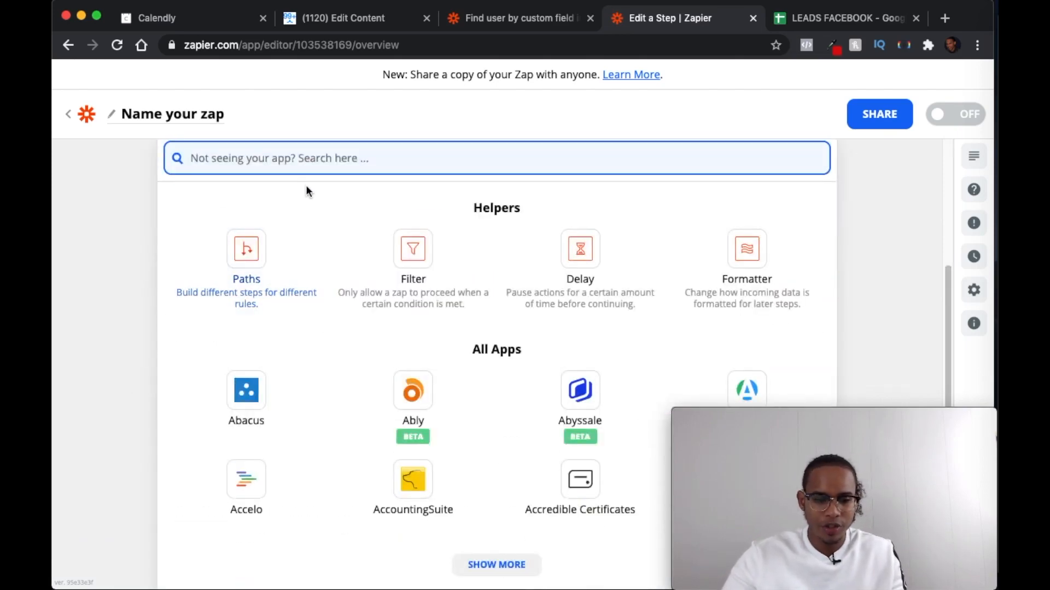
type("manychat")
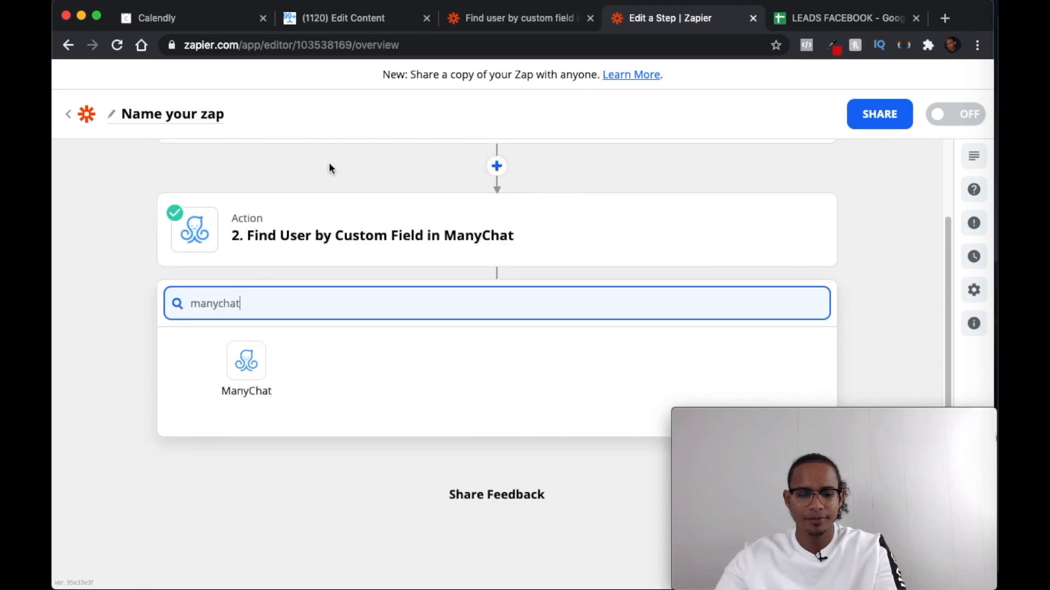
left_click(228, 369)
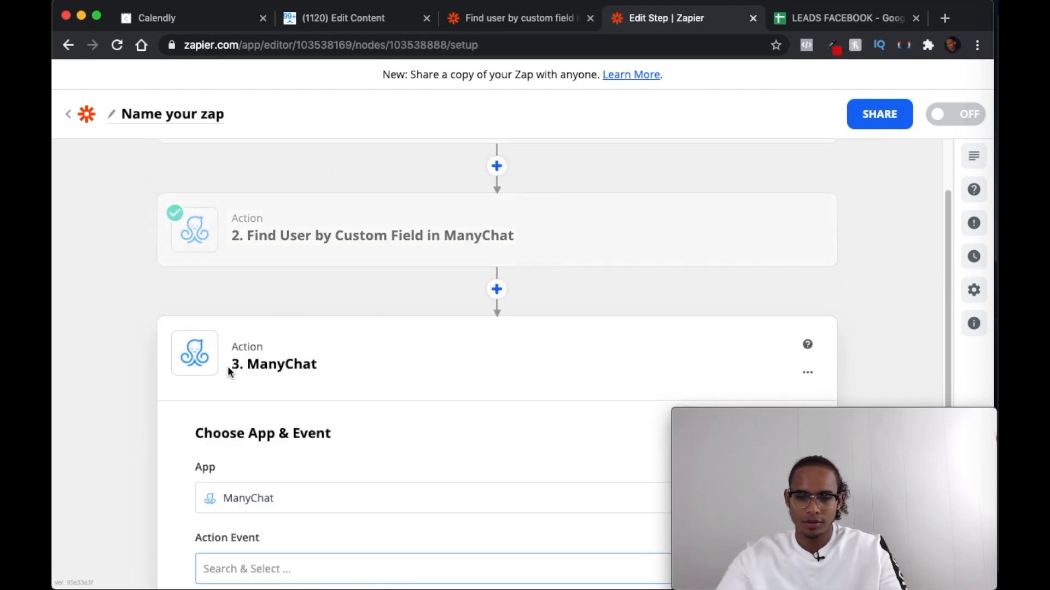
Set the action event of the third step to Set Custom Field
left_click(282, 371)
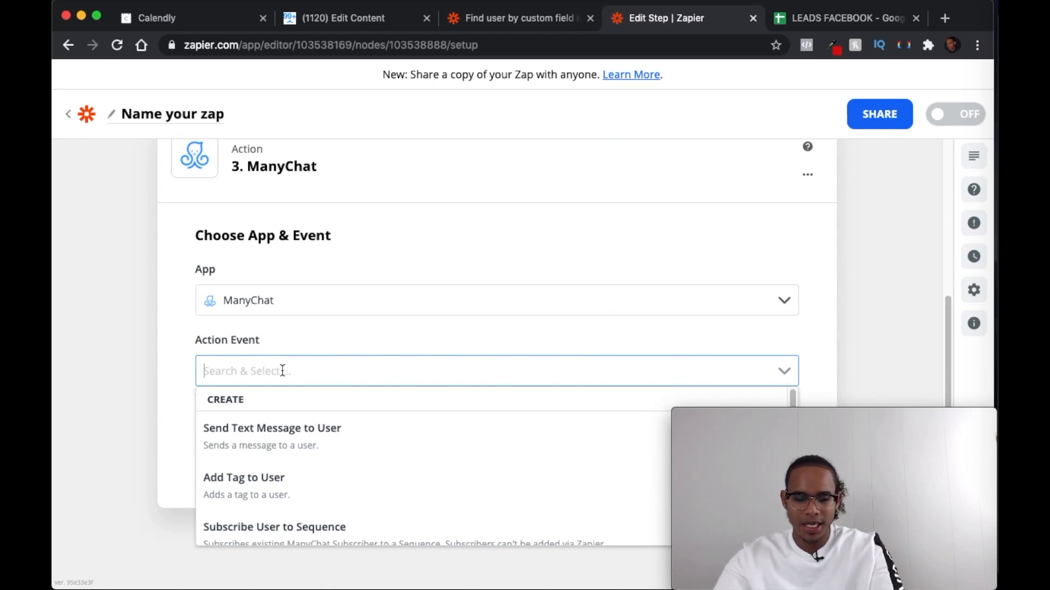
scroll(328, 478, "down", 10)
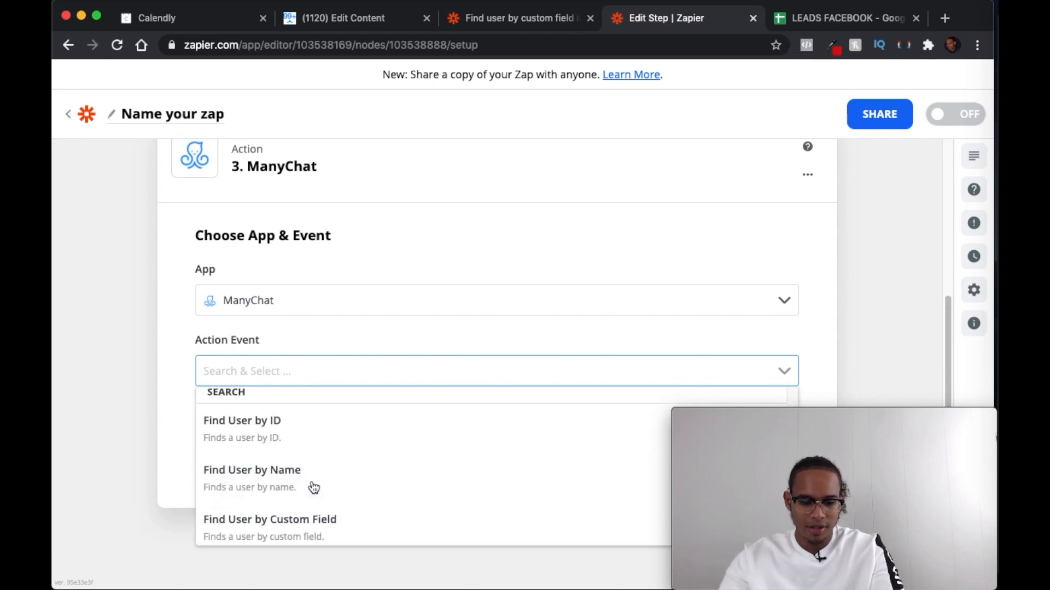
scroll(314, 487, "down", 2)
scroll(313, 484, "up", 6)
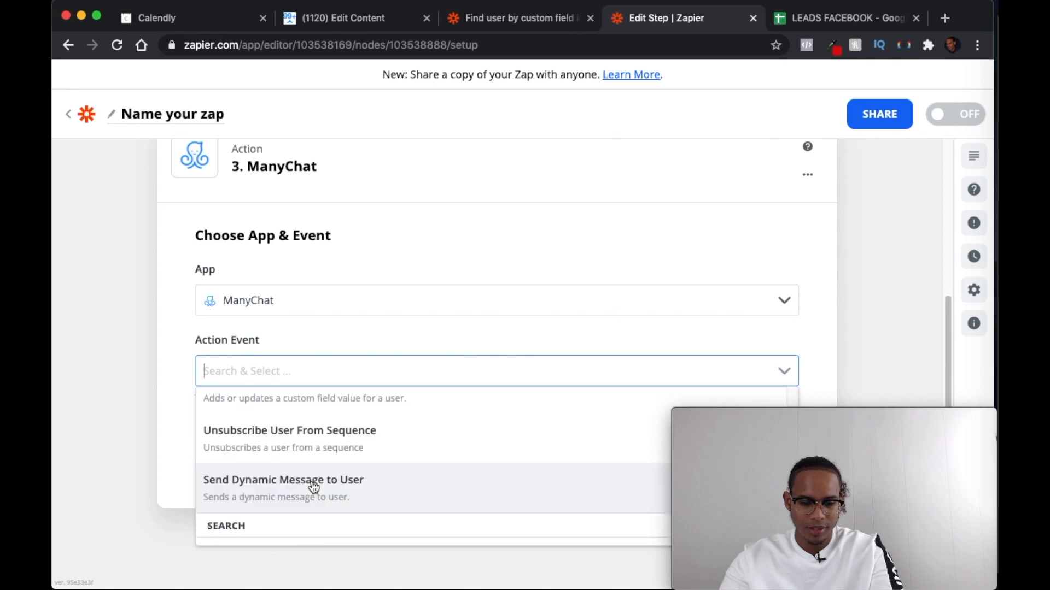
left_click(309, 473)
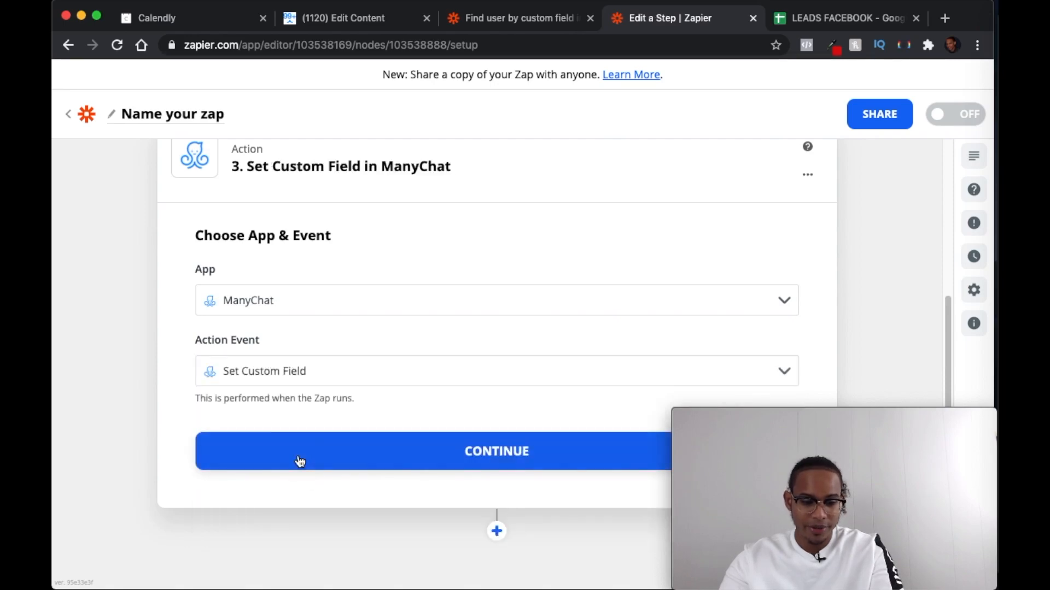
Choose the connected ManyChat account for the Set Custom Field action and continue to its field settings
left_click(373, 450)
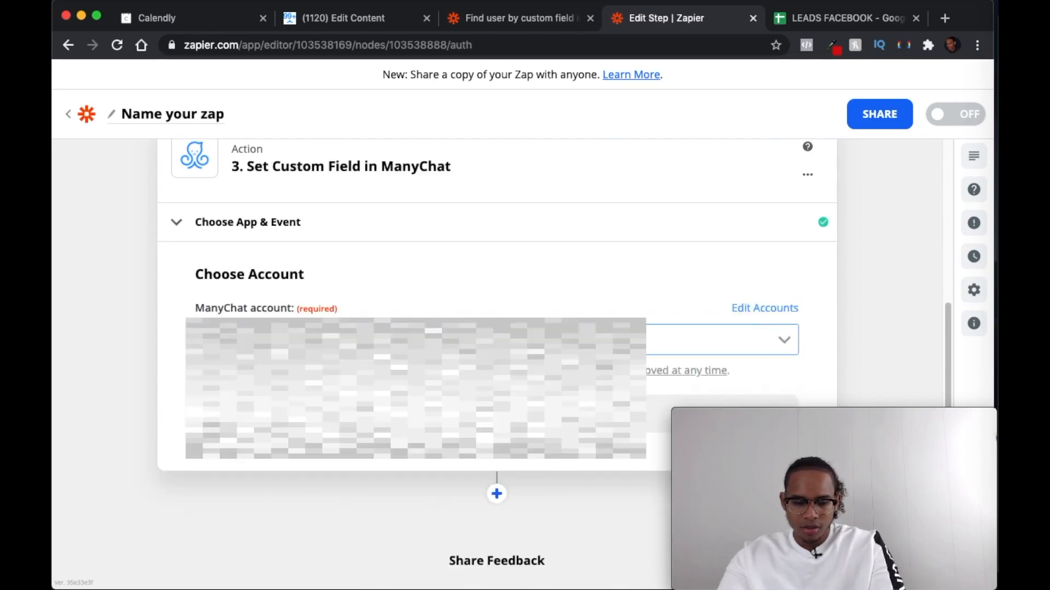
left_click(372, 384)
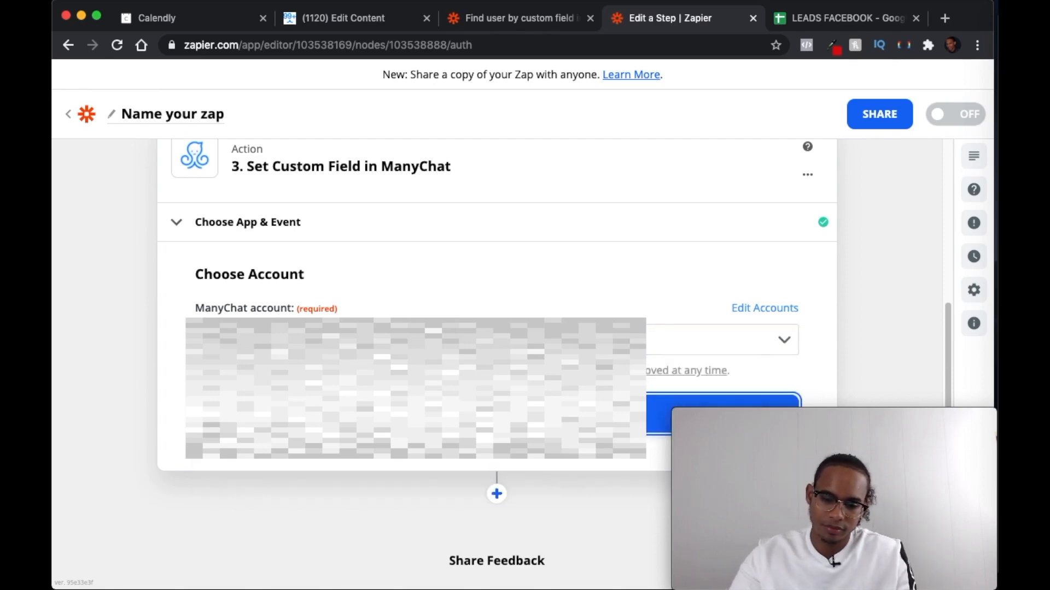
left_click(457, 411)
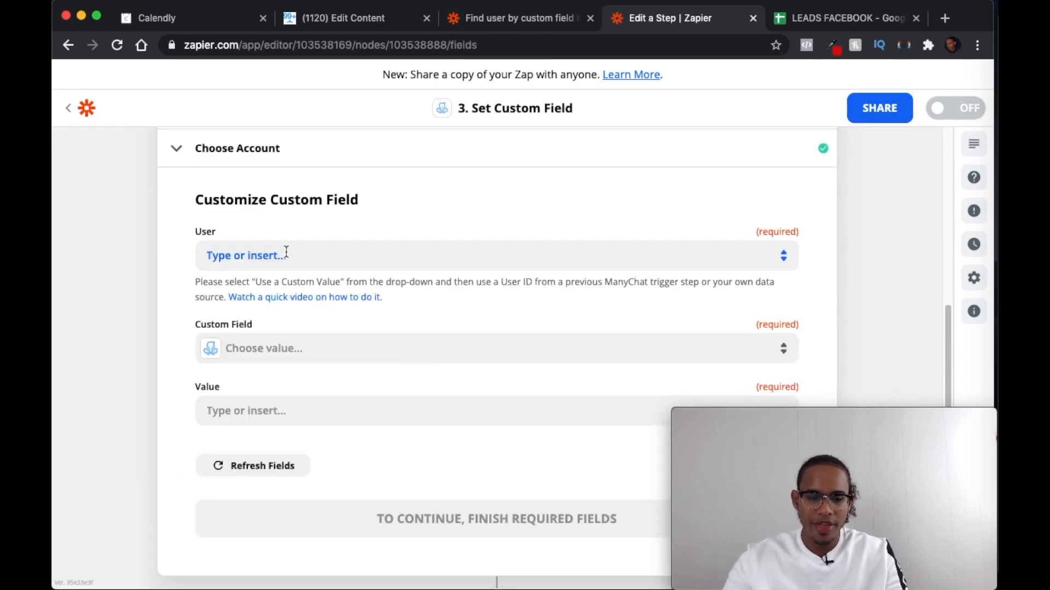
Map the User field to the User ID from Find User by Custom Field and choose APT_ENGLISH as the custom field
left_click(286, 253)
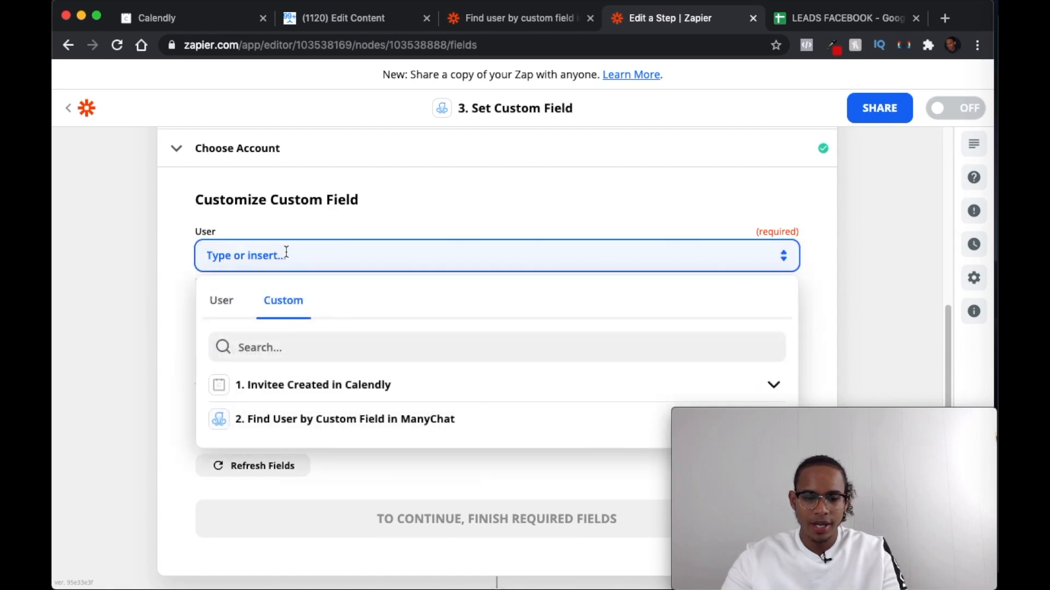
left_click(424, 421)
left_click(285, 531)
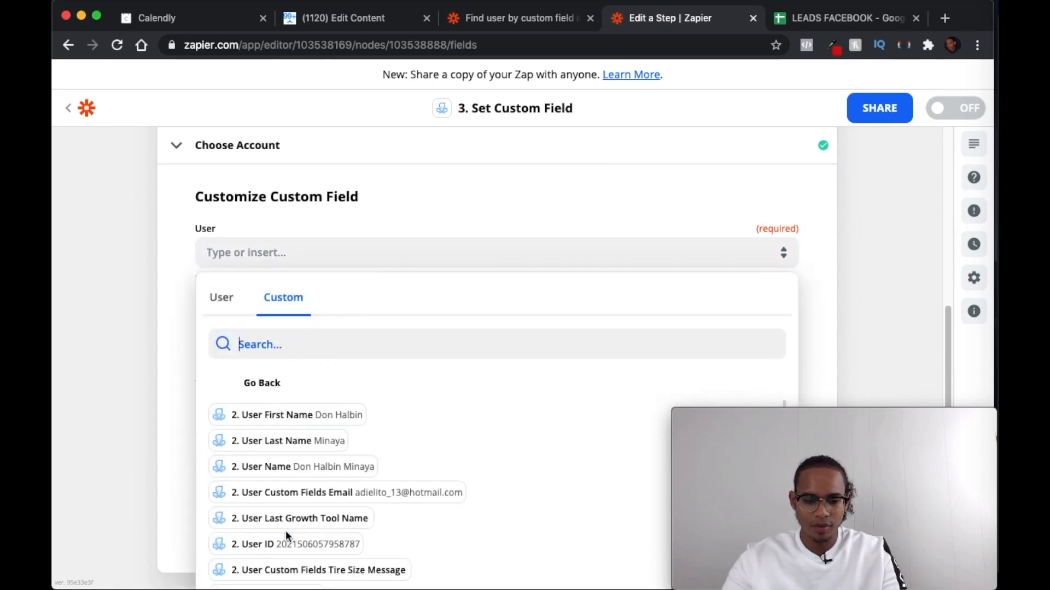
left_click(298, 544)
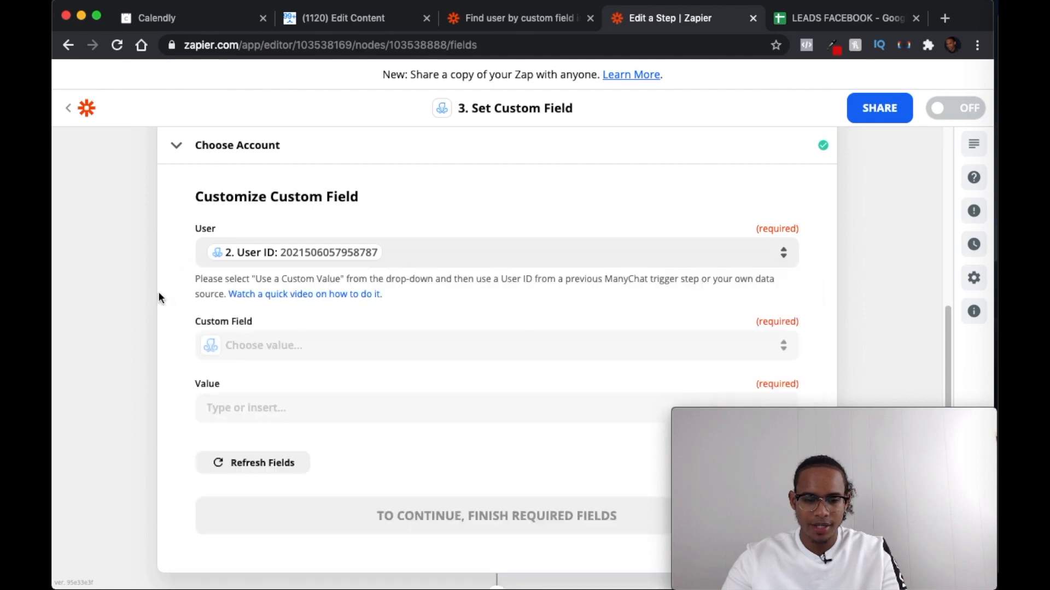
left_click(299, 352)
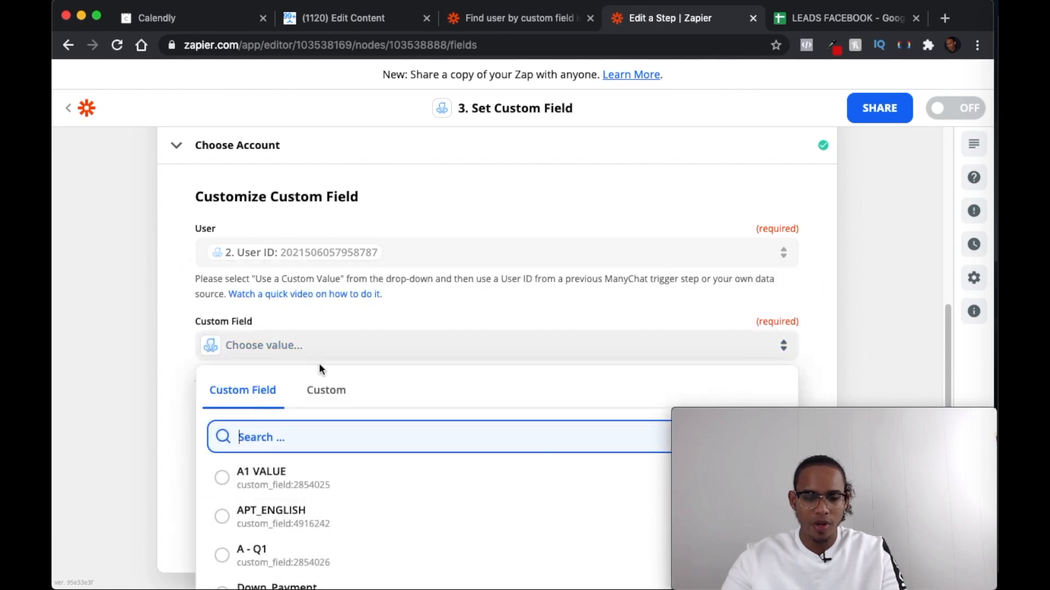
left_click(289, 517)
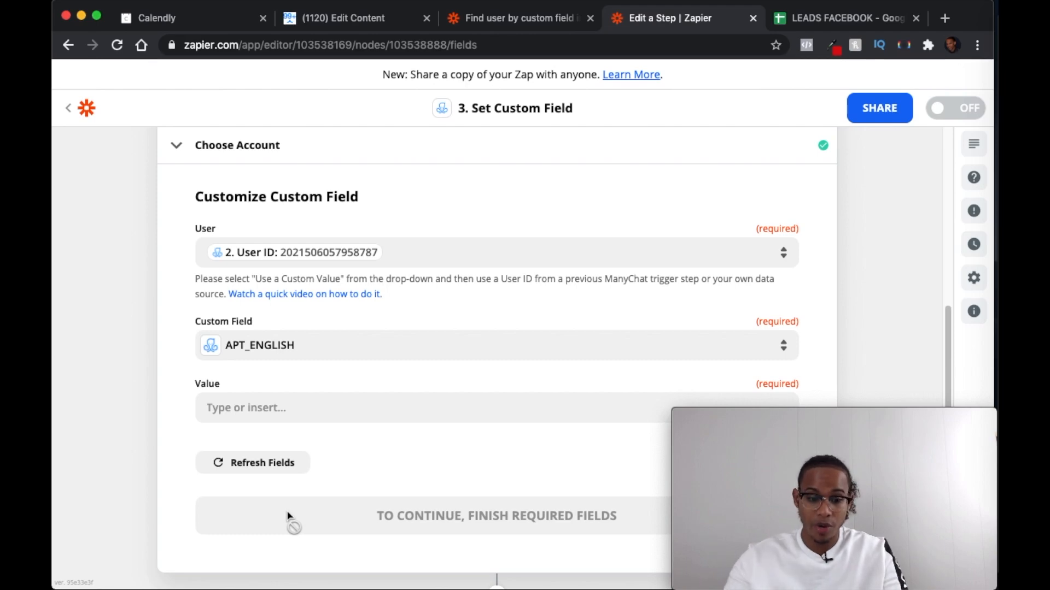
Set the custom field's value to Event Start Time Pretty from the Calendly Invitee Created data and continue to the test stage
left_click(291, 401)
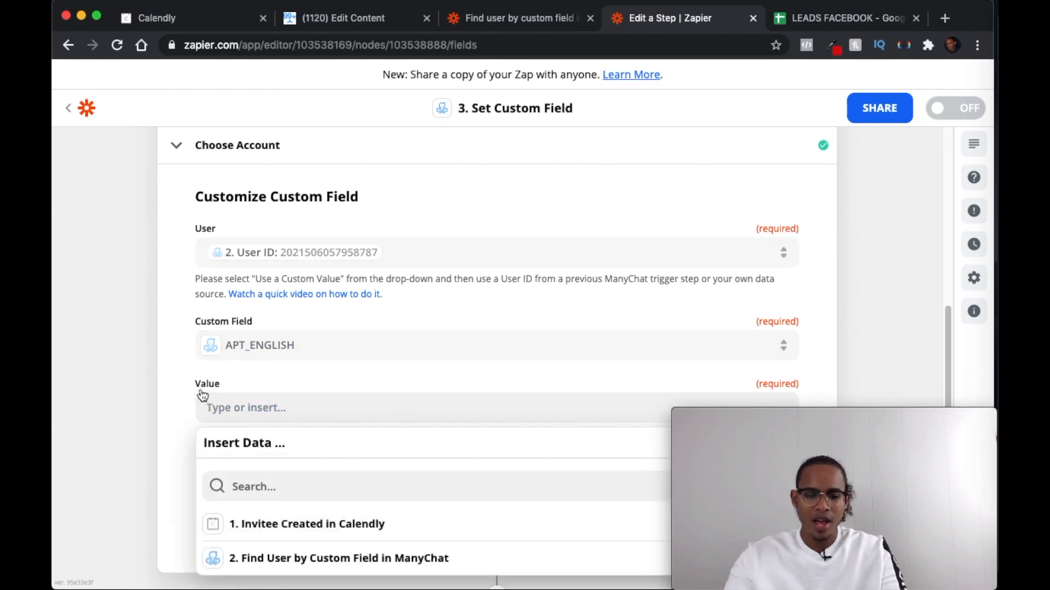
left_click(282, 520)
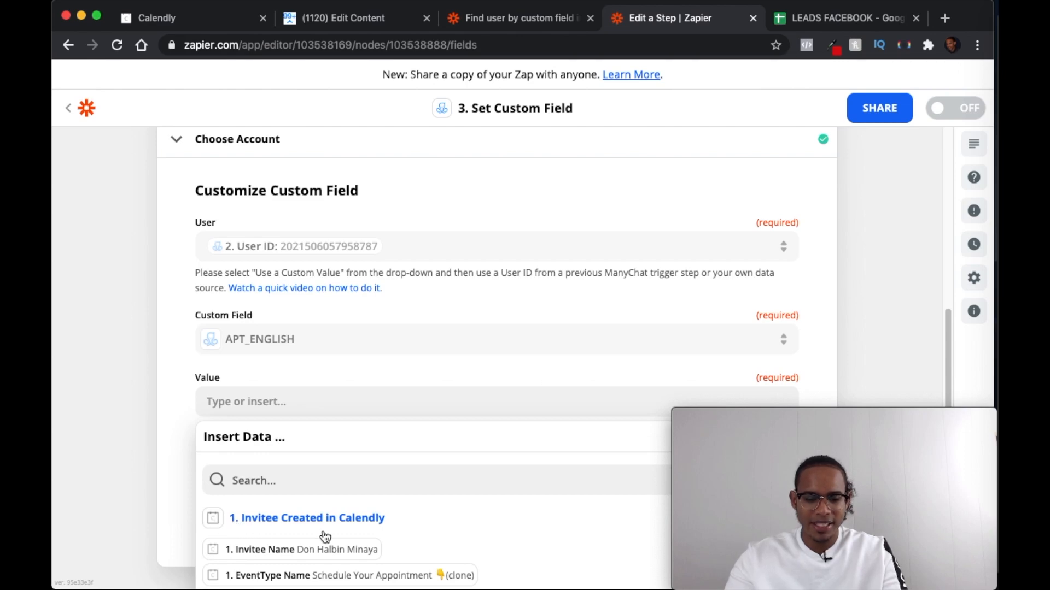
scroll(113, 389, "down", 2)
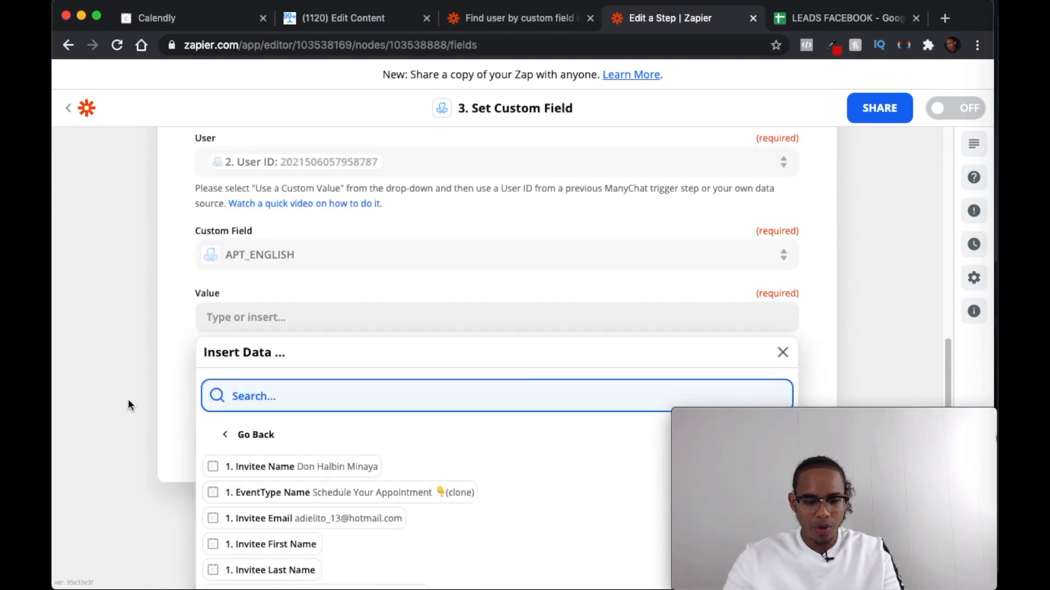
scroll(251, 454, "down", 1)
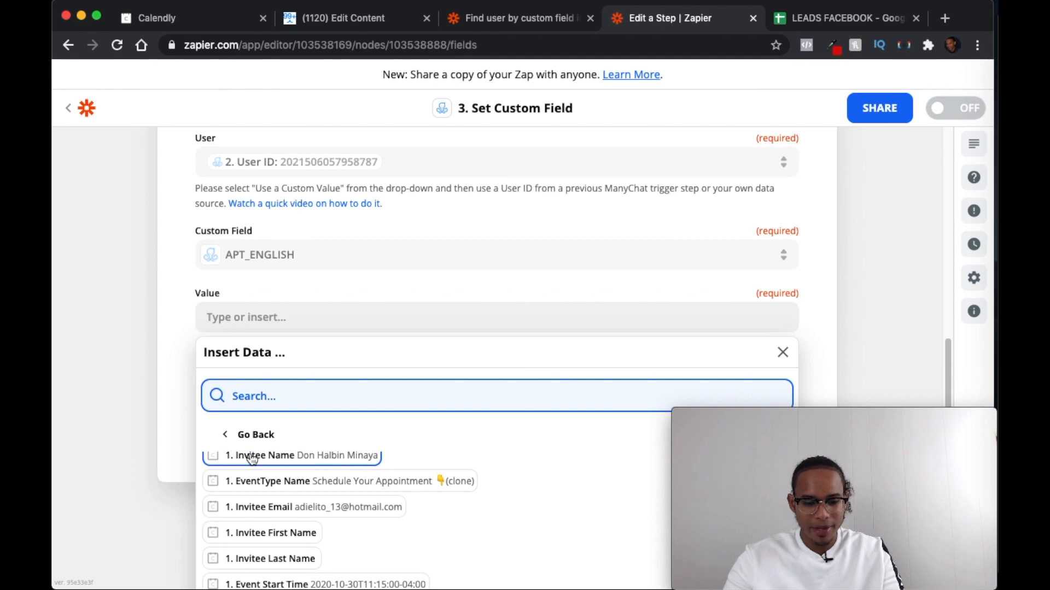
scroll(397, 522, "down", 3)
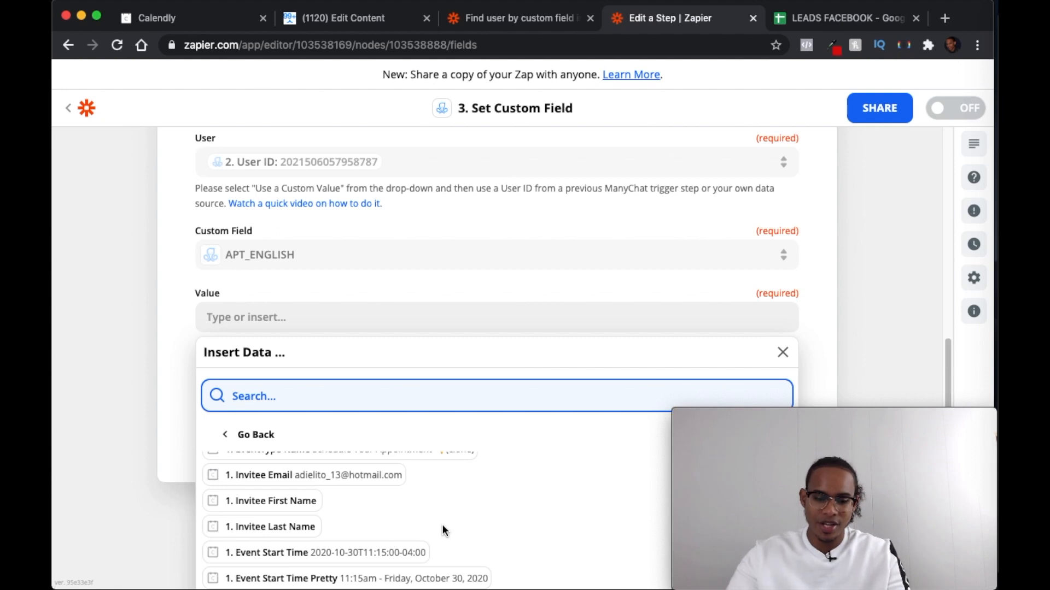
left_click(462, 580)
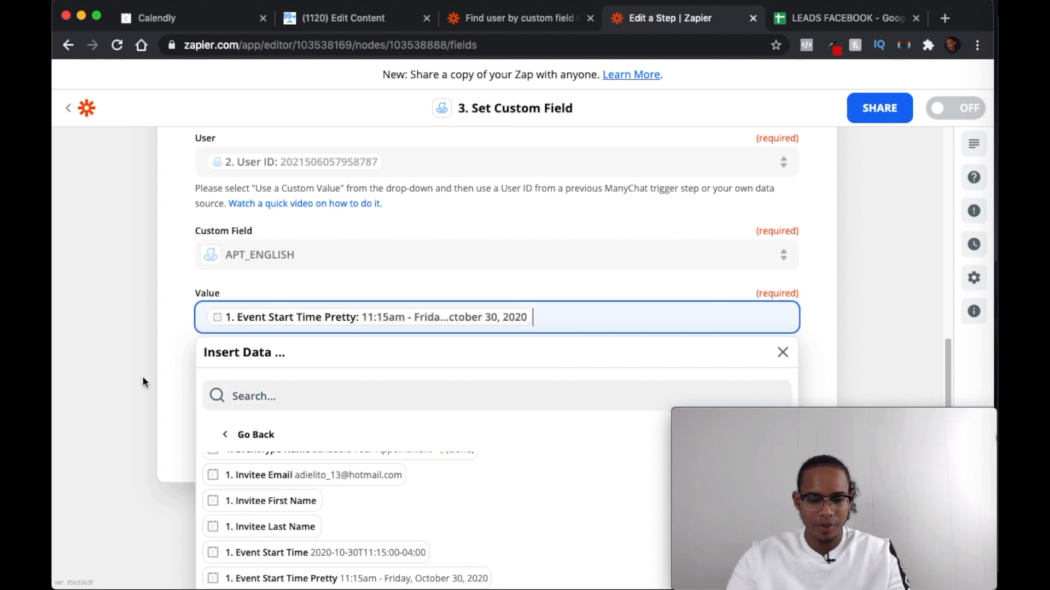
left_click(140, 372)
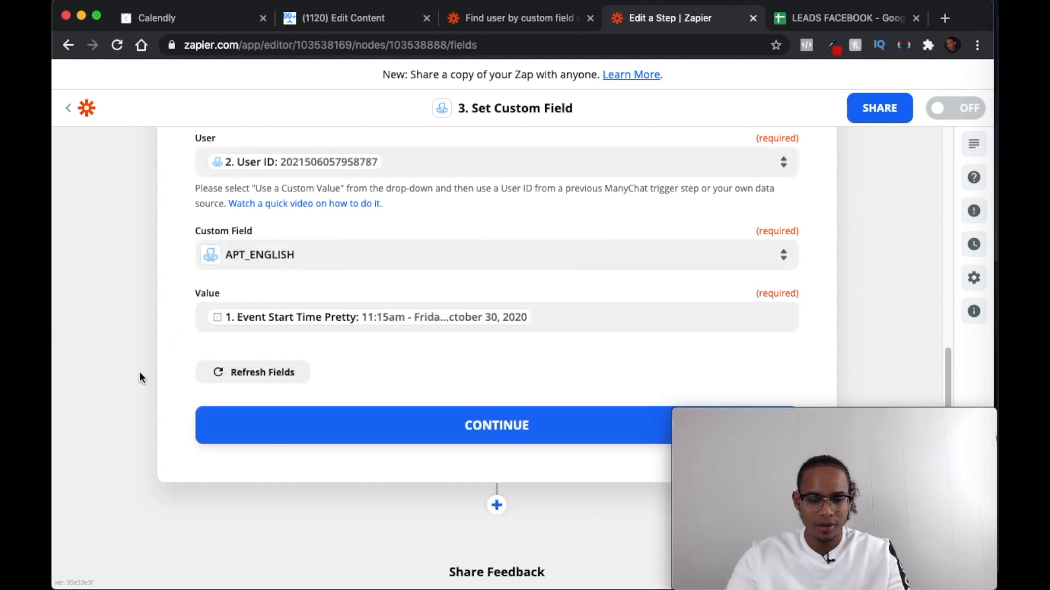
left_click(510, 433)
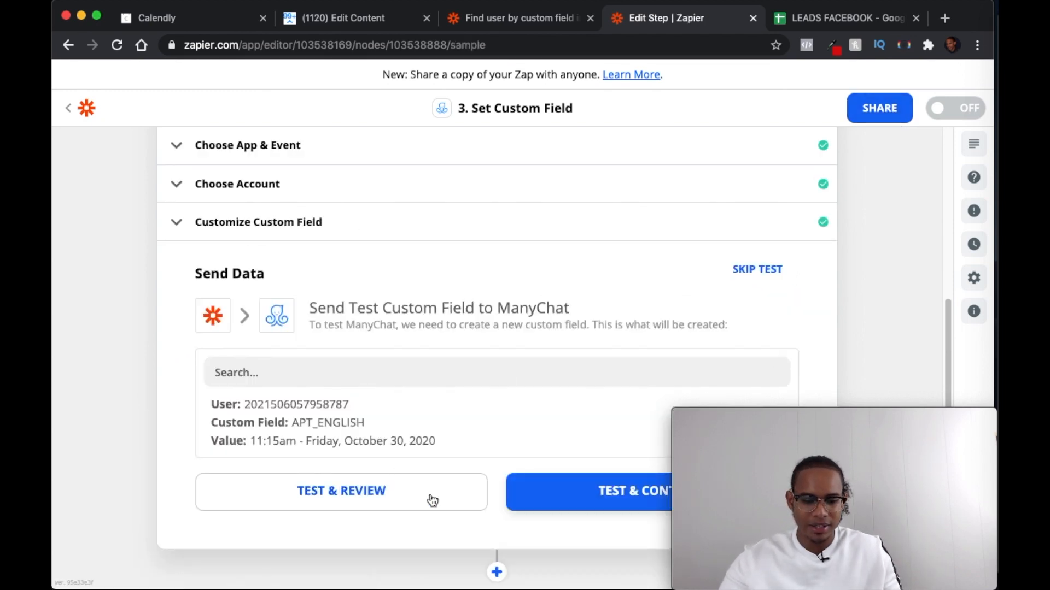
Test the Set Custom Field action by sending the data to ManyChat and review the APT_ENGLISH value in the returned data
left_click(549, 497)
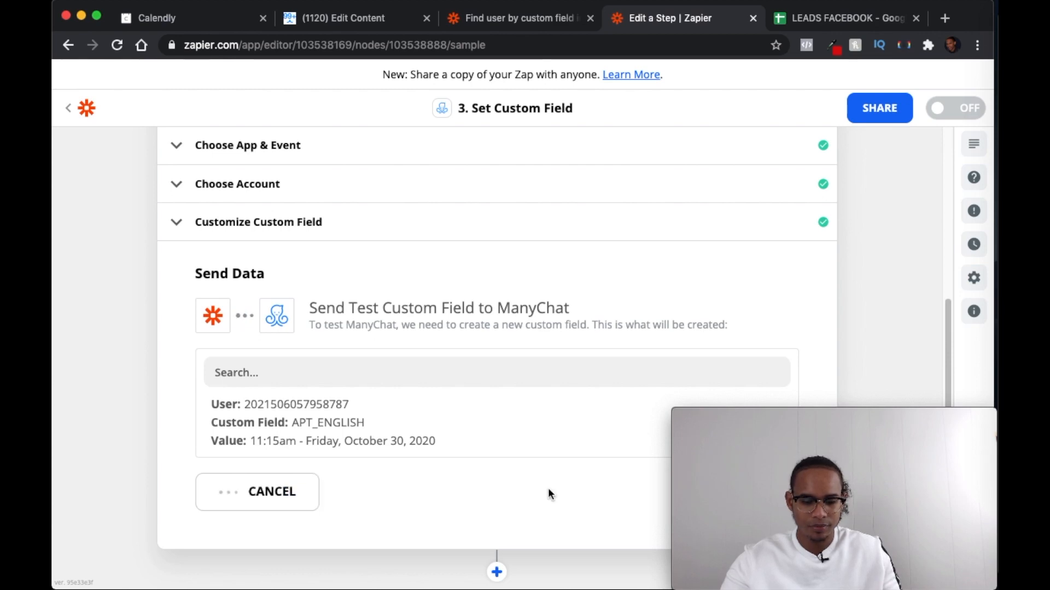
scroll(460, 441, "down", 10)
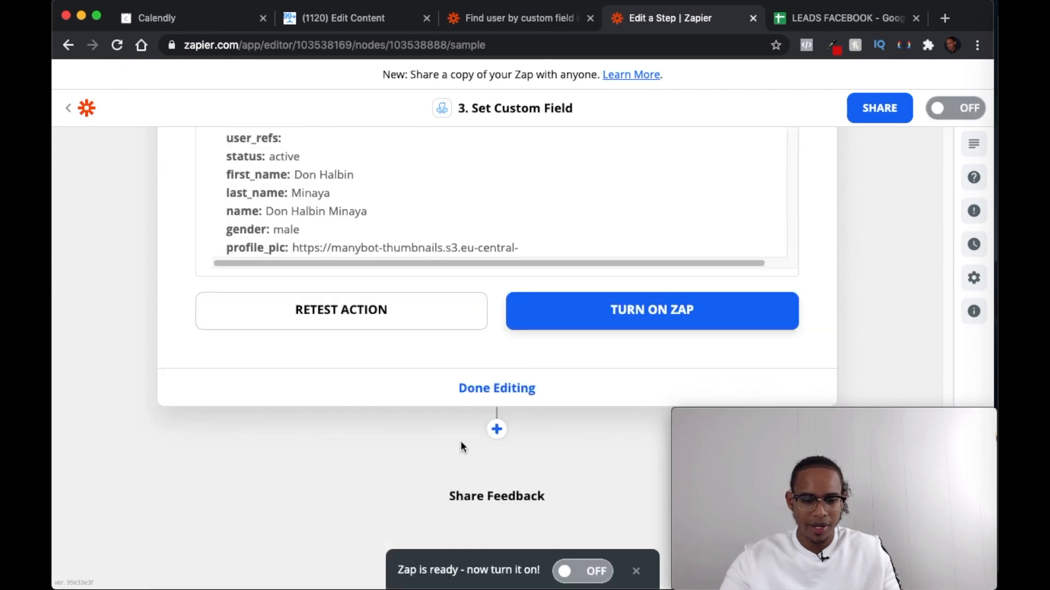
scroll(460, 440, "up", 4)
scroll(460, 355, "down", 5)
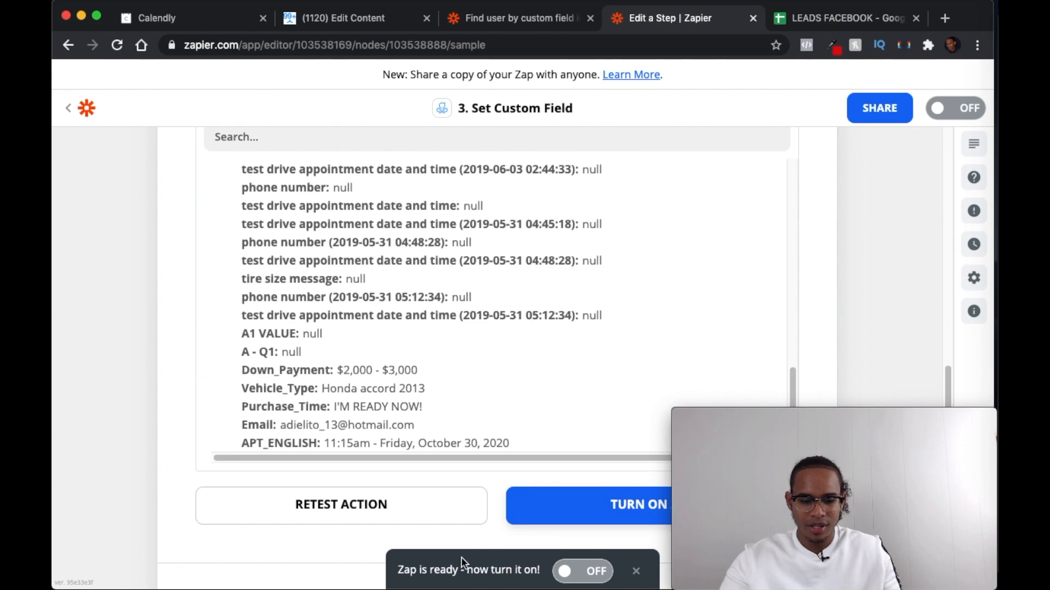